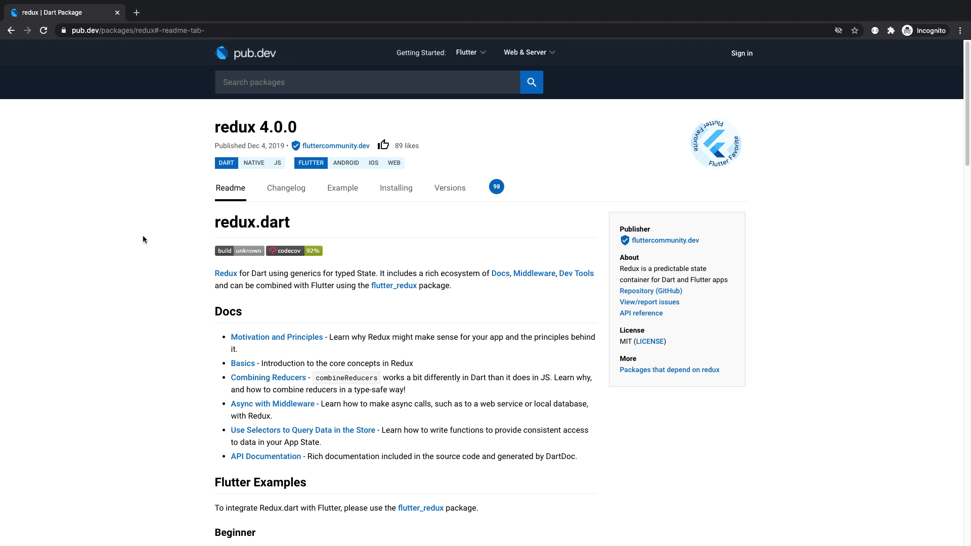
pyautogui.scroll(-5, 193, 283)
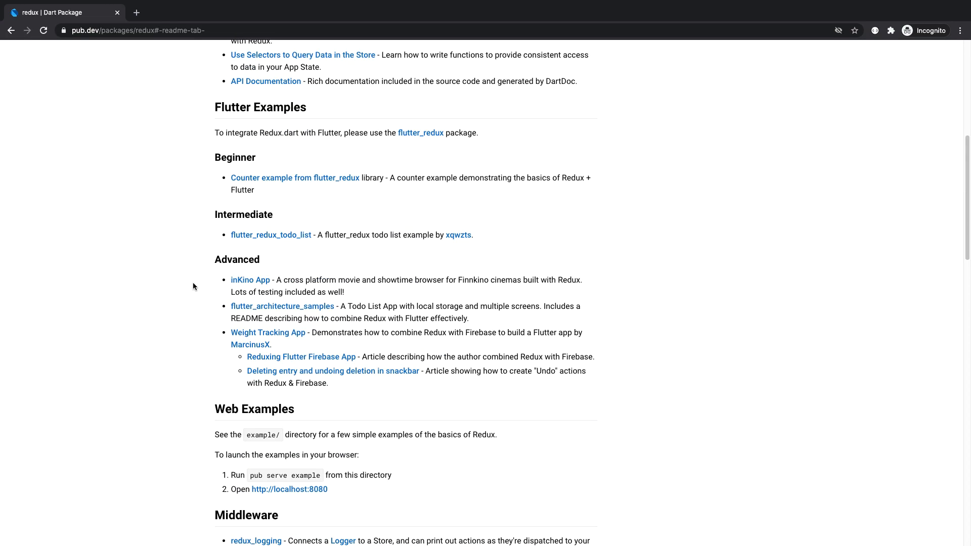
pyautogui.scroll(-4, 193, 283)
pyautogui.scroll(-5, 193, 283)
pyautogui.scroll(-1, 192, 286)
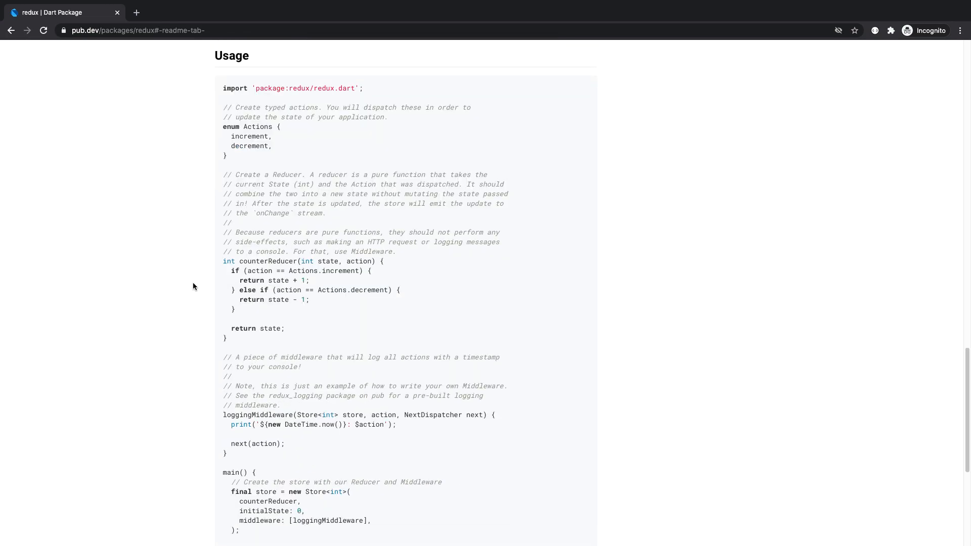
pyautogui.scroll(-1, 193, 286)
pyautogui.scroll(-1, 194, 285)
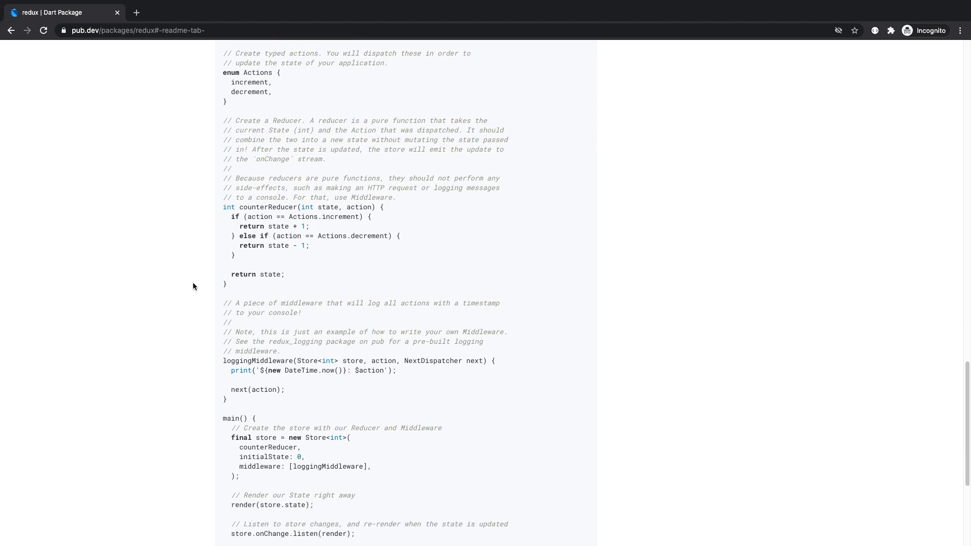
pyautogui.scroll(5, 192, 287)
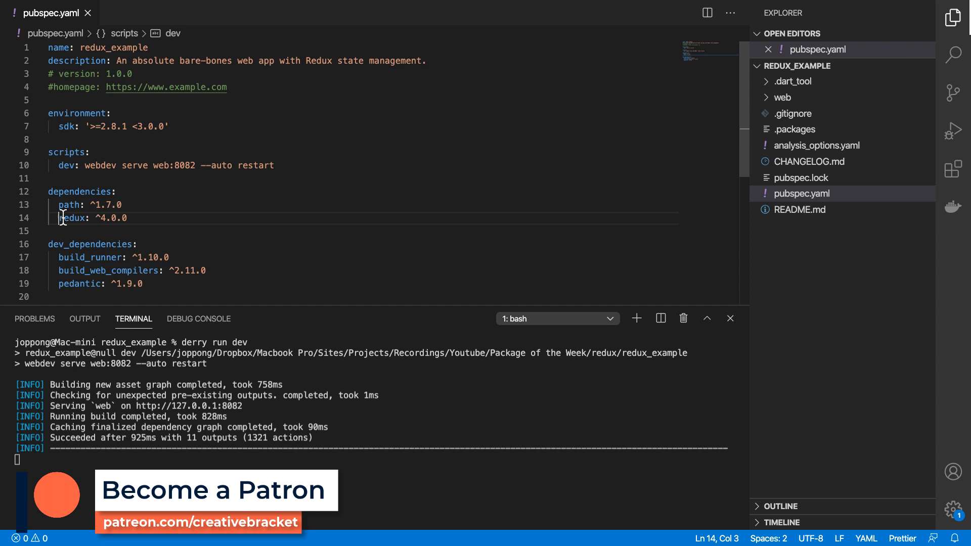
# Step: Point out the redux dependency and the dev script command in pubspec.yaml
pyautogui.moveTo(59, 218); pyautogui.dragTo(127, 218)
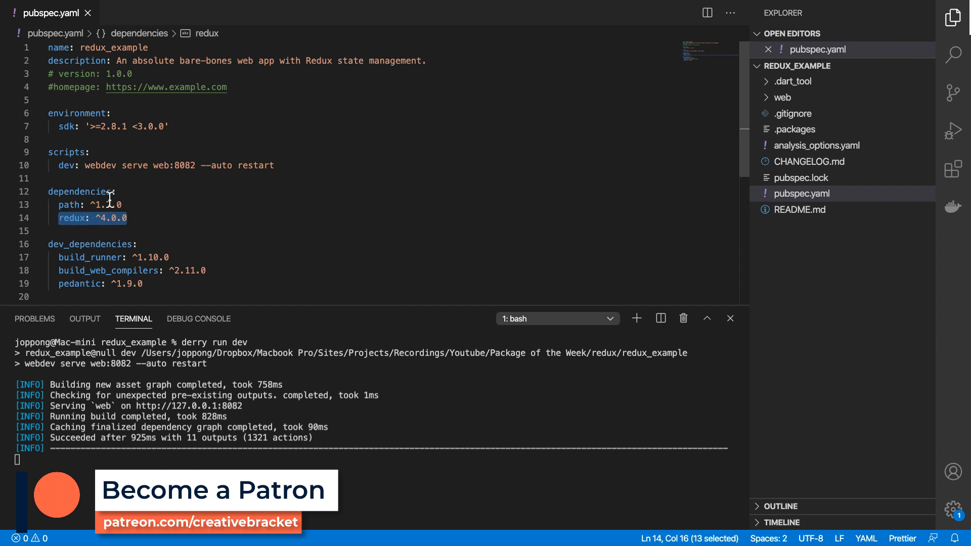
pyautogui.click(125, 219)
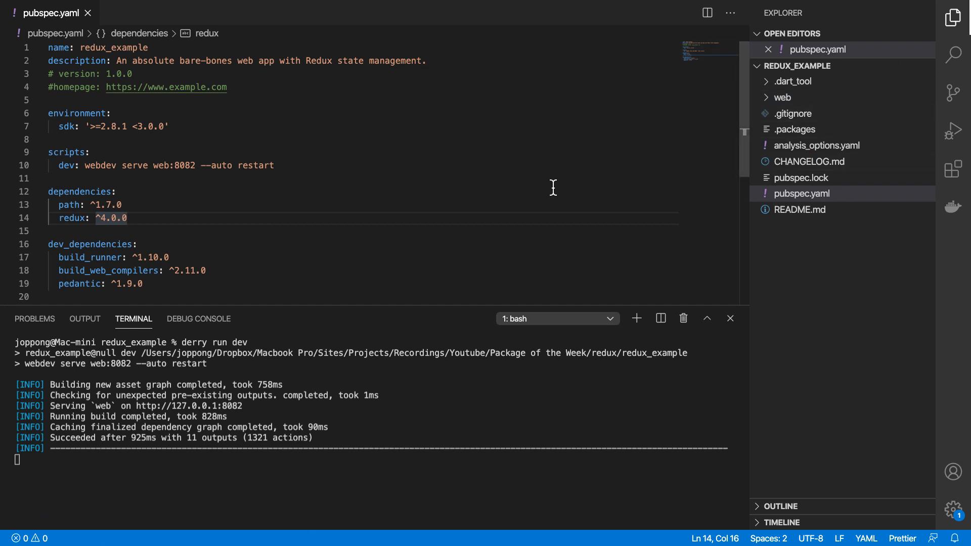
pyautogui.moveTo(86, 171); pyautogui.dragTo(270, 175)
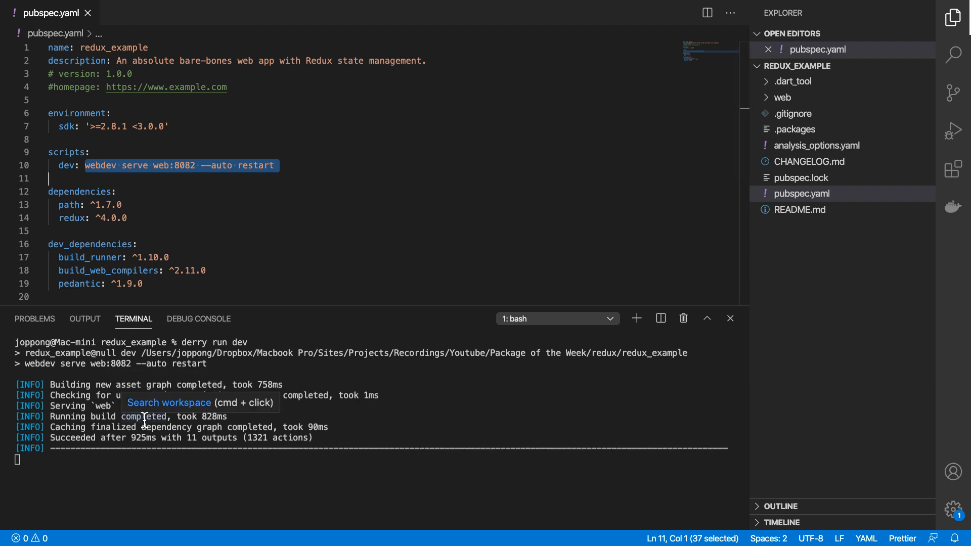
# Step: Expand the web folder in the Explorer to show its files
pyautogui.press('super+shift+e')
pyautogui.click(765, 100)
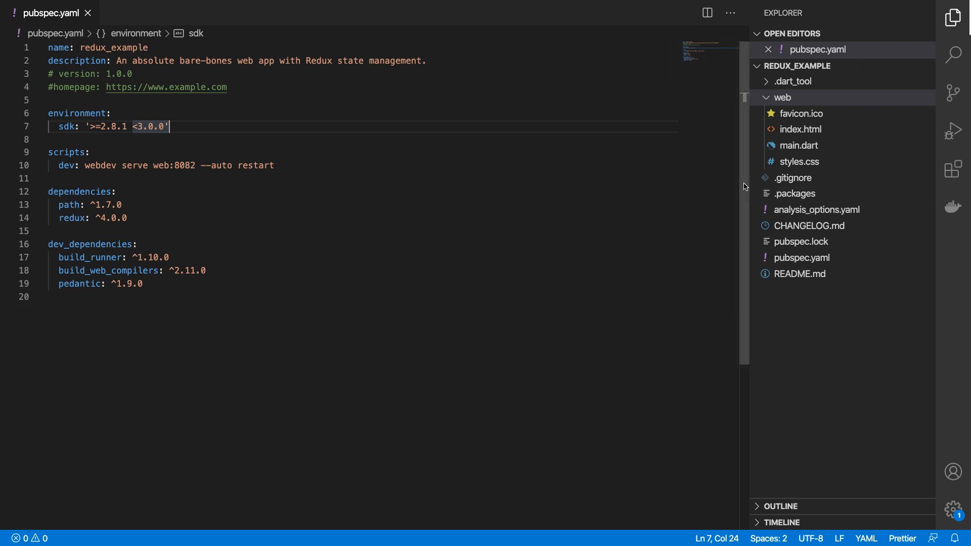
# Step: In main.dart, add import 'package:redux/redux.dart'; below the dart:html import and save
pyautogui.click(789, 146)
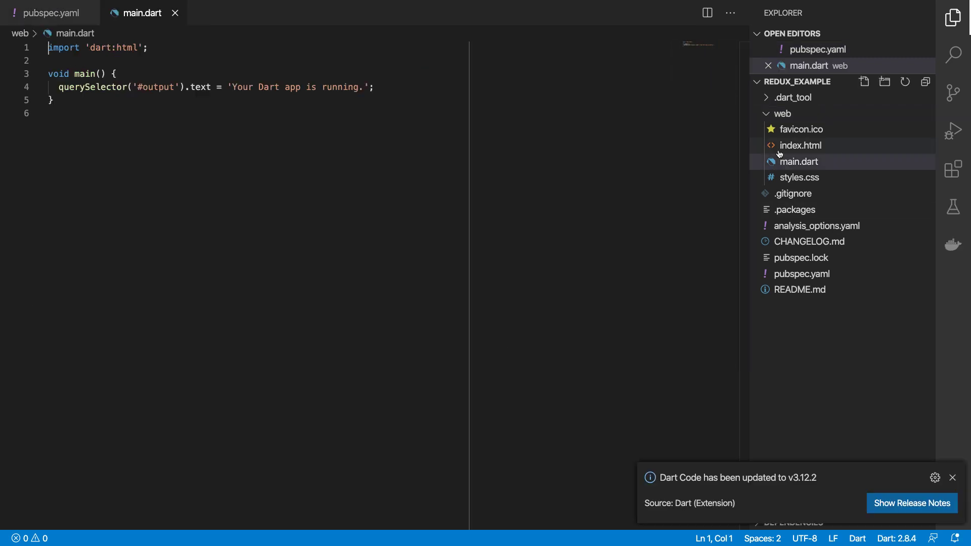
pyautogui.click(88, 13)
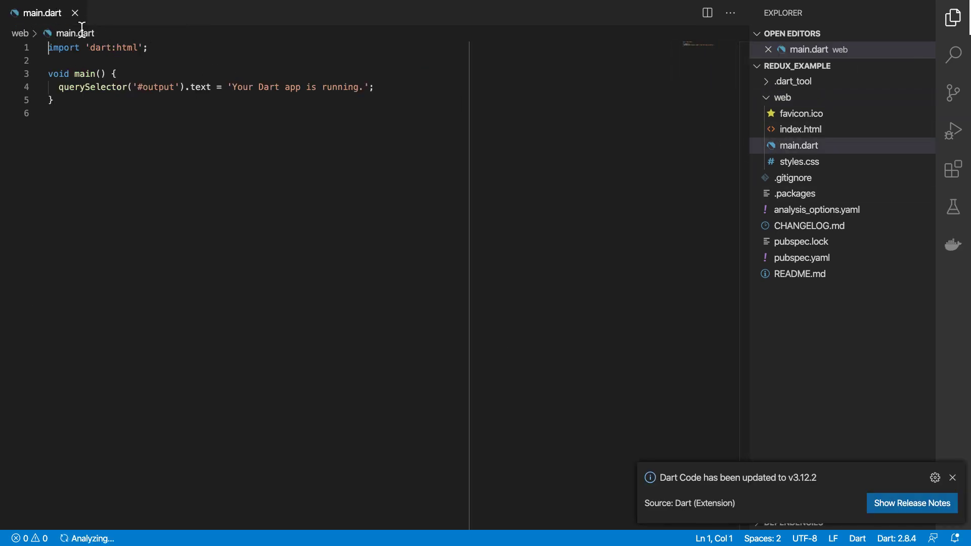
pyautogui.click(167, 51)
pyautogui.press('Return')
pyautogui.press('Return')
pyautogui.write('imp')
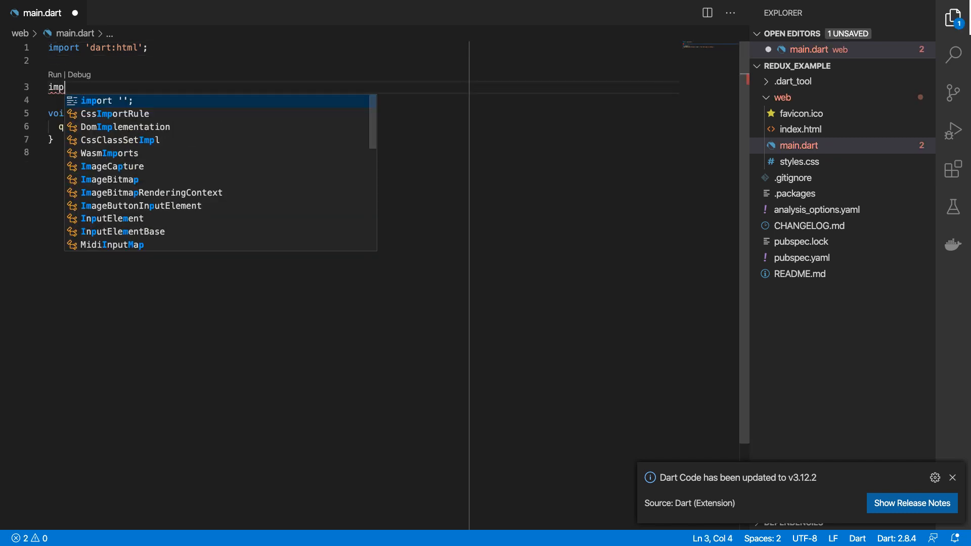
pyautogui.write("ort 'package:")
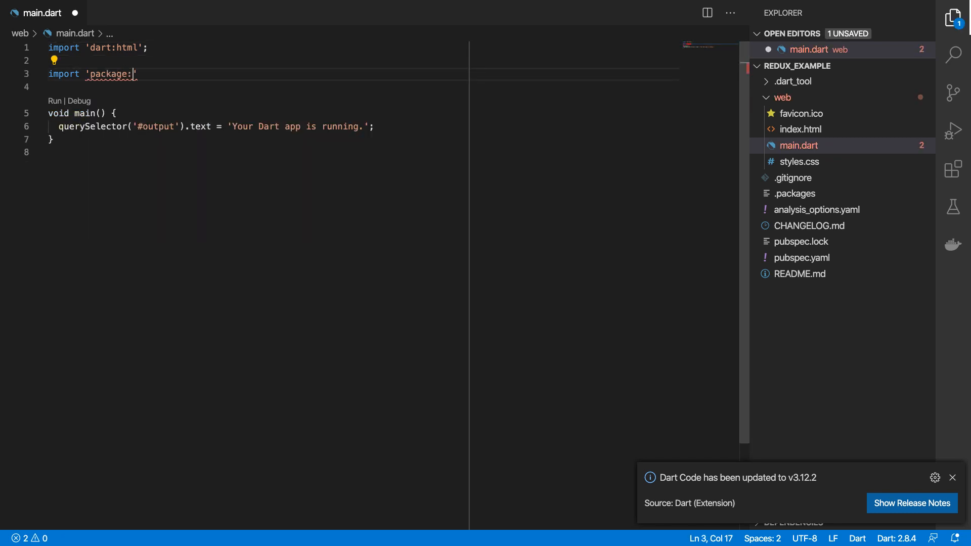
pyautogui.write("redux/redux.dart';")
pyautogui.hotkey('ctrl', 's')
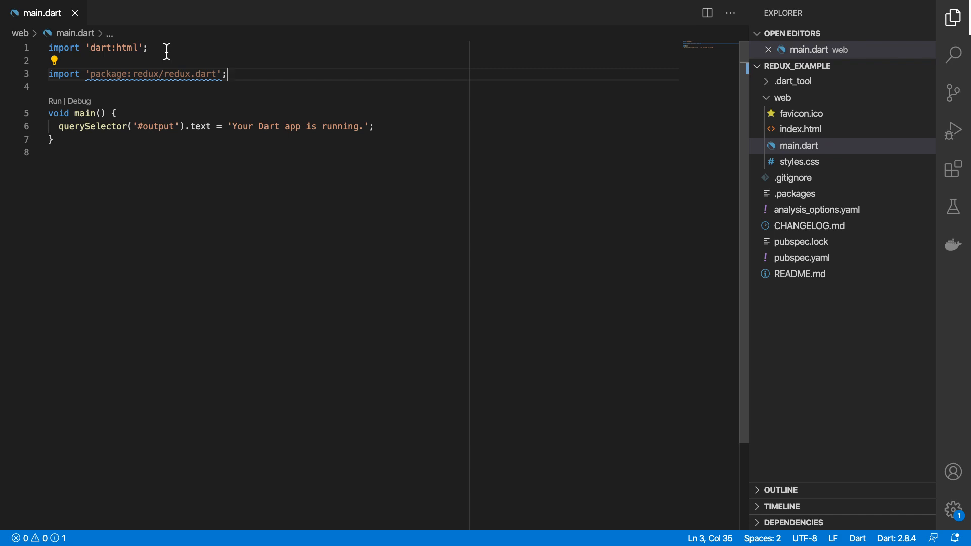
# Step: Declare final store = Store<int>(counterReducer,); inside main
pyautogui.press('Down')
pyautogui.press('Down')
pyautogui.press('Return')
pyautogui.write('final store = Store')
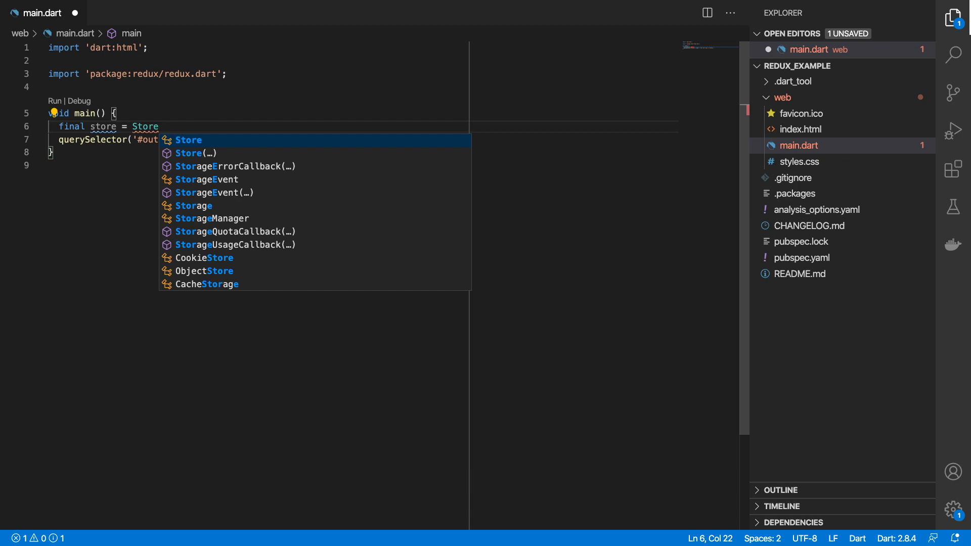
pyautogui.write('<int>();')
pyautogui.press('Left')
pyautogui.press('Left')
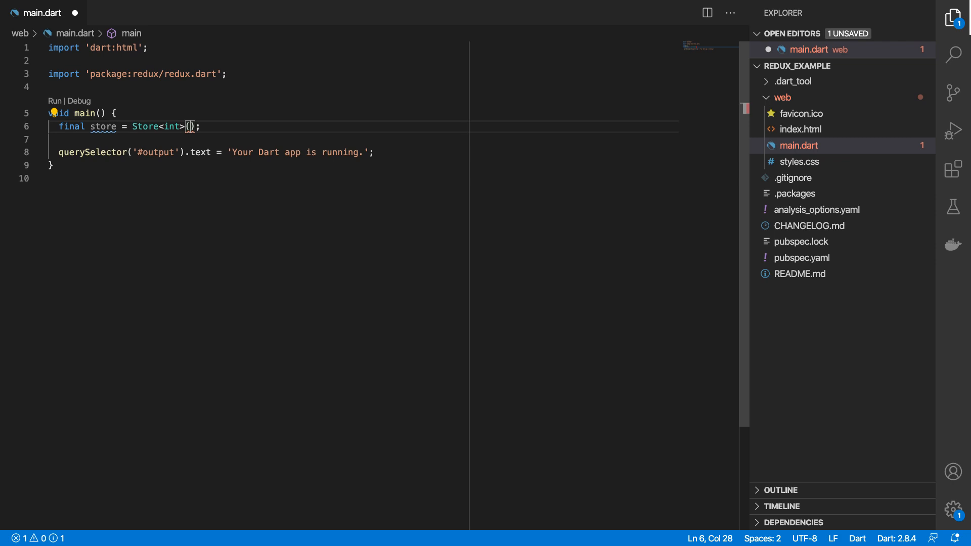
pyautogui.press('Return')
pyautogui.hotkey('ctrl', 'z')
pyautogui.press('End')
pyautogui.press('Return')
pyautogui.press('Return')
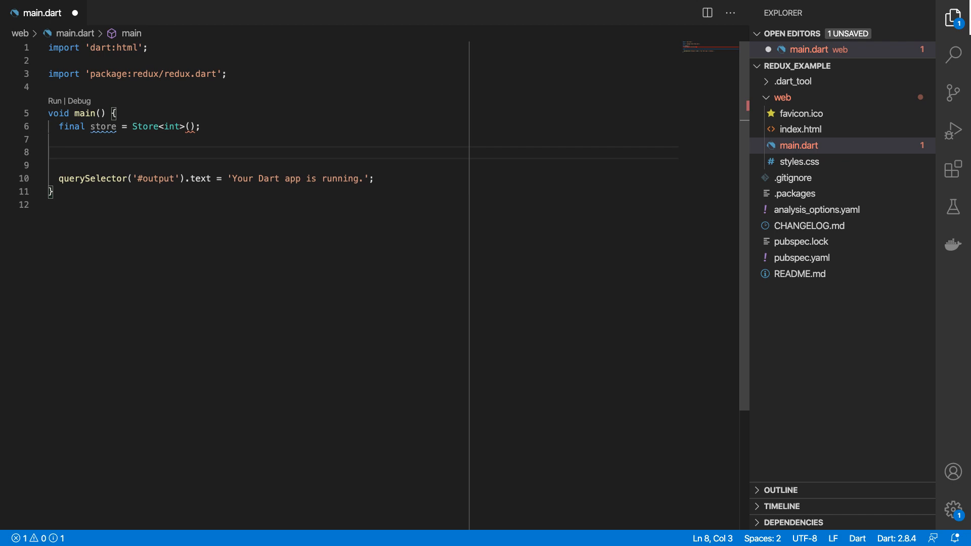
pyautogui.write('cou')
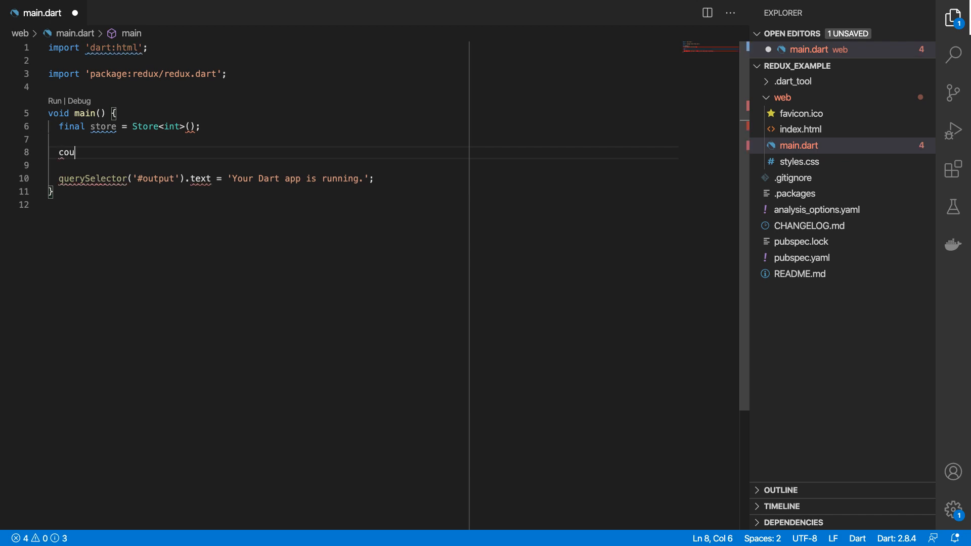
pyautogui.write('nterReducer(')
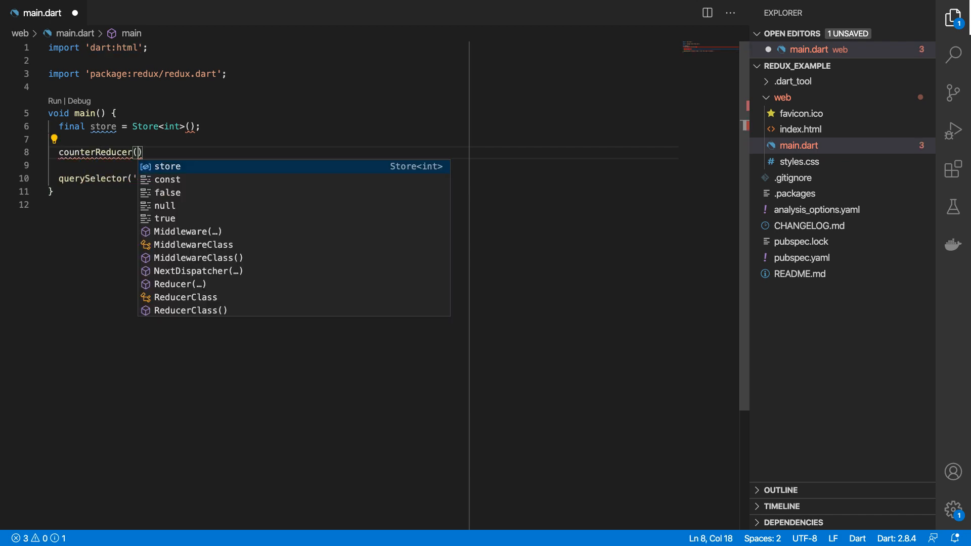
pyautogui.write('int state')
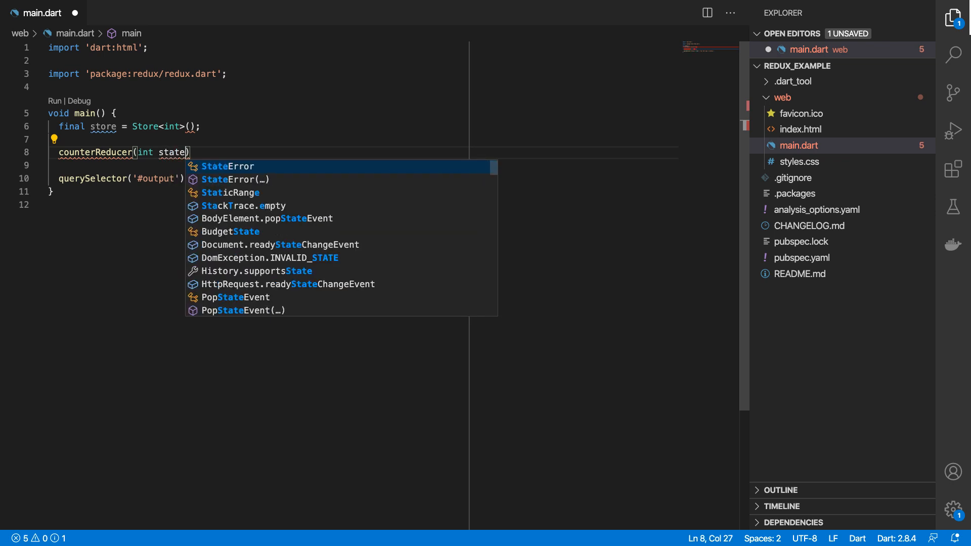
pyautogui.write(', actio')
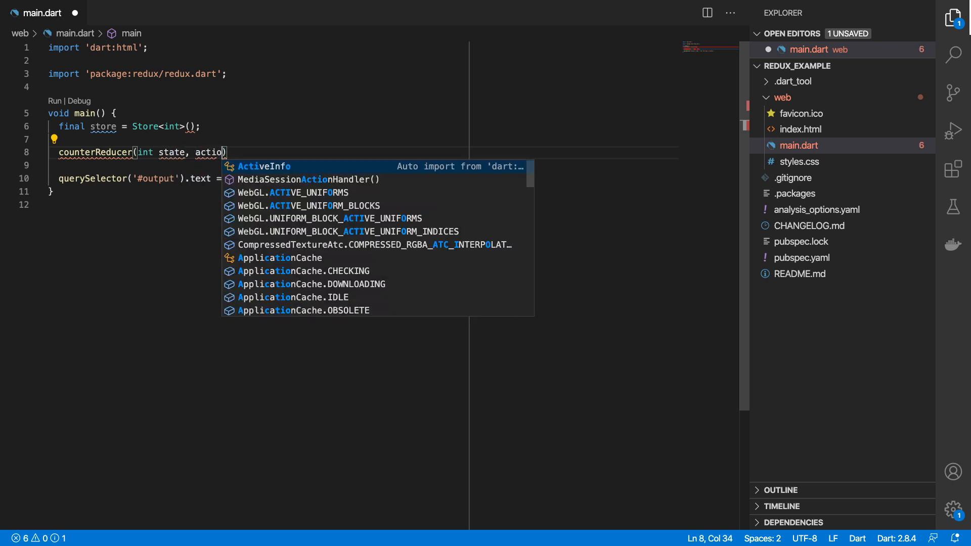
pyautogui.write('n')
# Step: Write int counterReducer(int state, action) returning state, and split the Store arguments onto lines
pyautogui.press('Escape')
pyautogui.press('End')
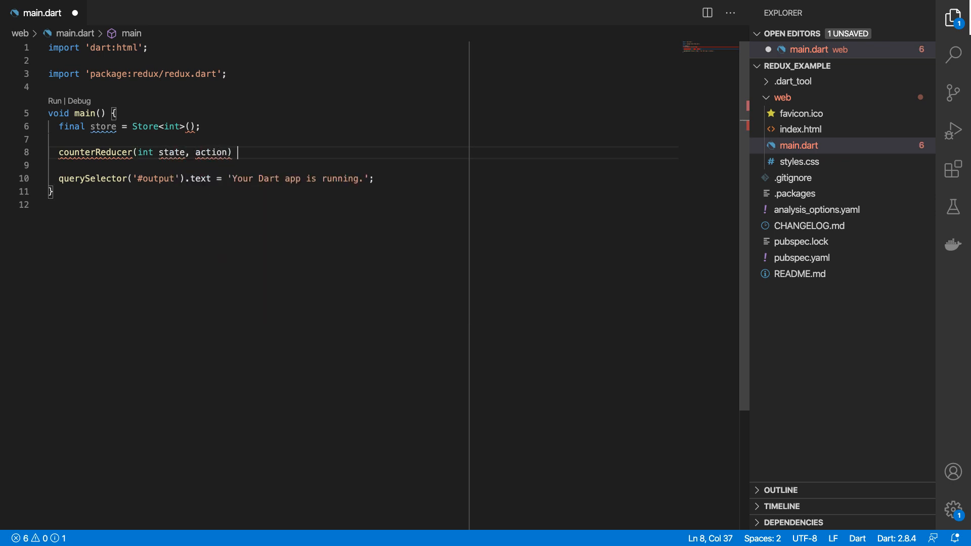
pyautogui.write('{')
pyautogui.press('Return')
pyautogui.write('return s')
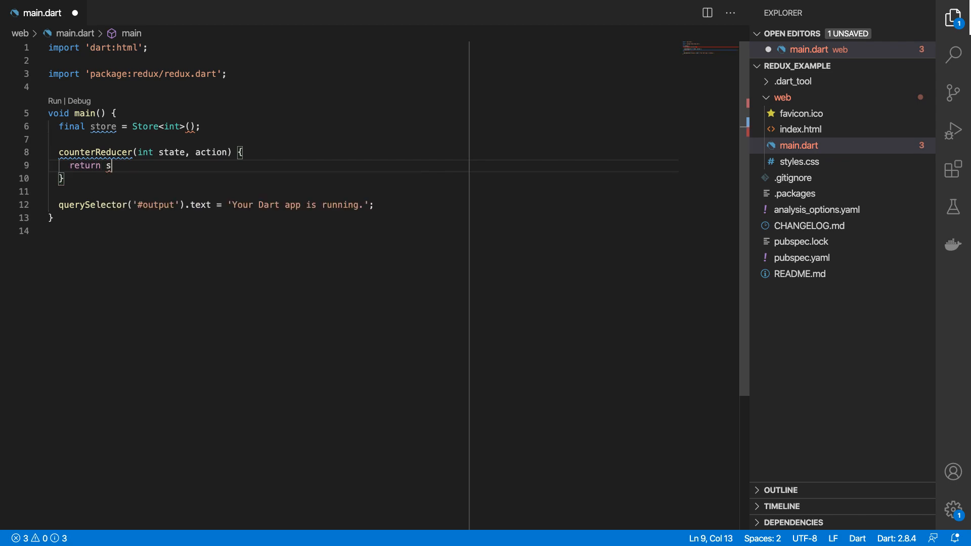
pyautogui.write('tate;')
pyautogui.click(188, 127)
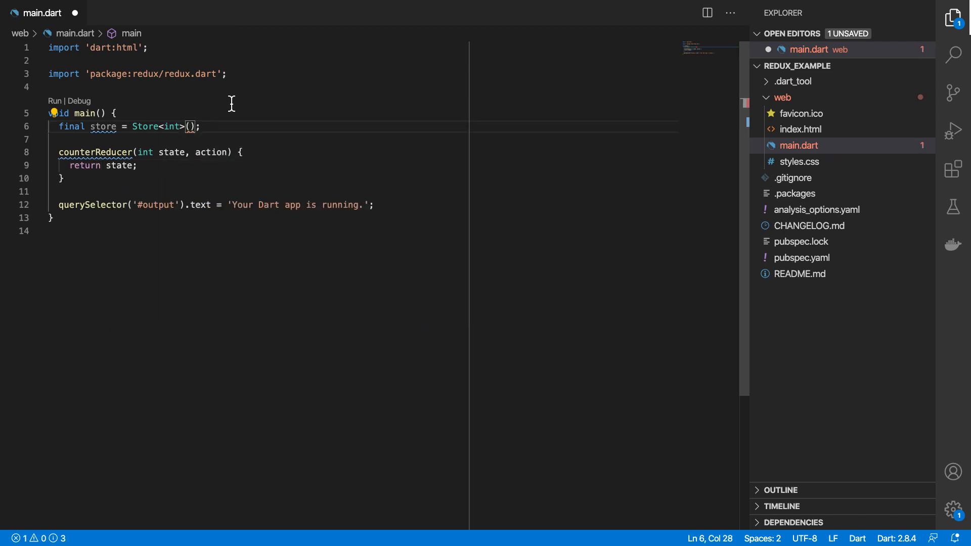
pyautogui.press('Return')
pyautogui.write('counterReducer,')
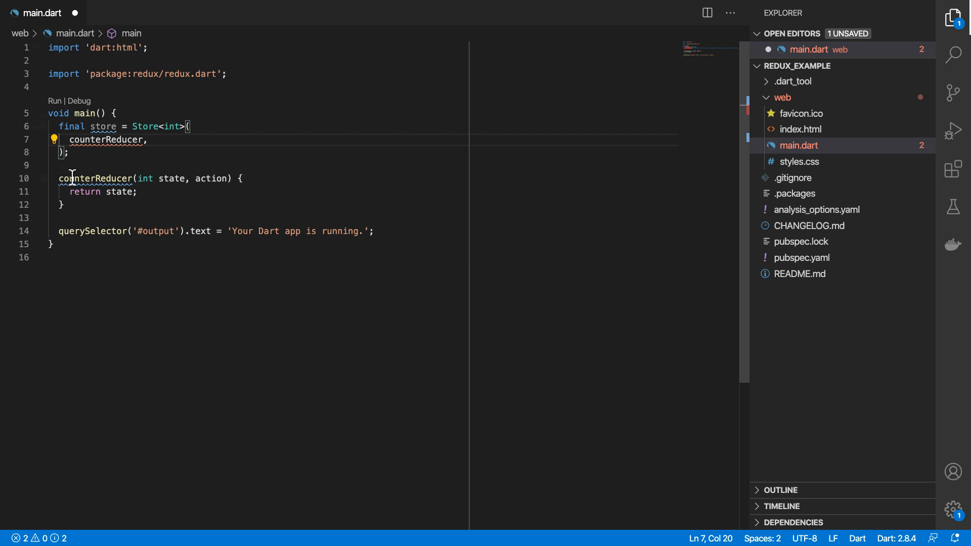
# Step: Move the counterReducer function below main and tidy the blank line
pyautogui.click(59, 178)
pyautogui.write('int')
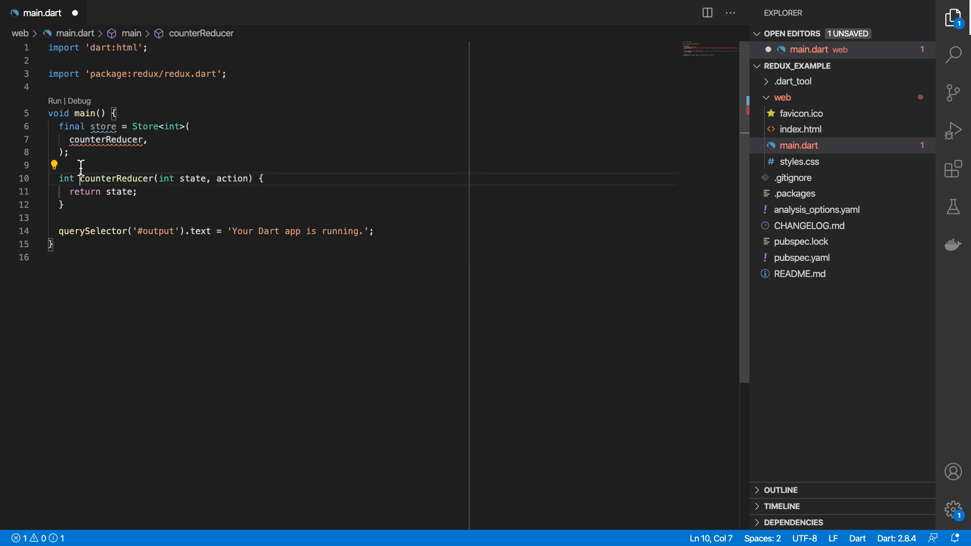
pyautogui.moveTo(66, 206); pyautogui.dragTo(55, 166)
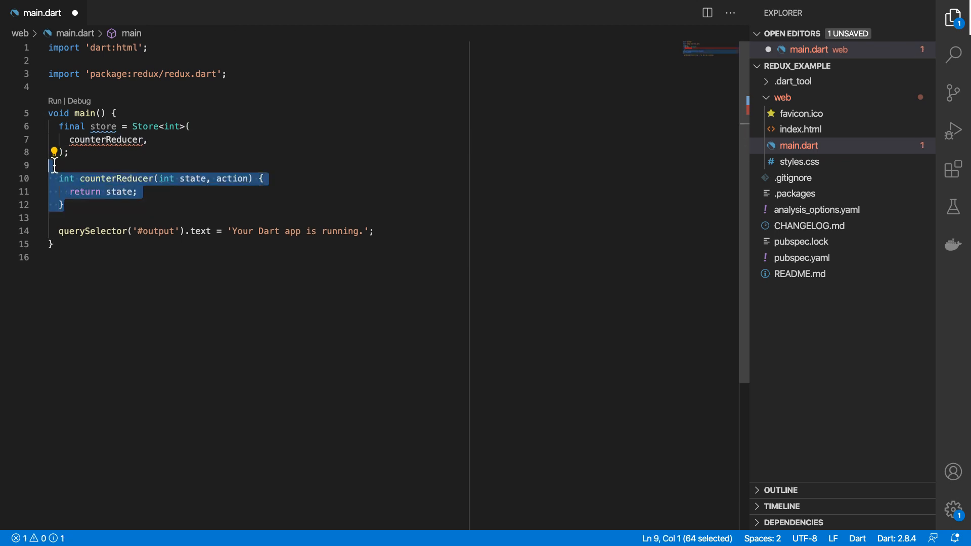
pyautogui.hotkey('alt', 'Down')
pyautogui.hotkey('alt', 'Down')
pyautogui.hotkey('alt', 'Down')
pyautogui.hotkey('alt', 'Down')
pyautogui.press('Up')
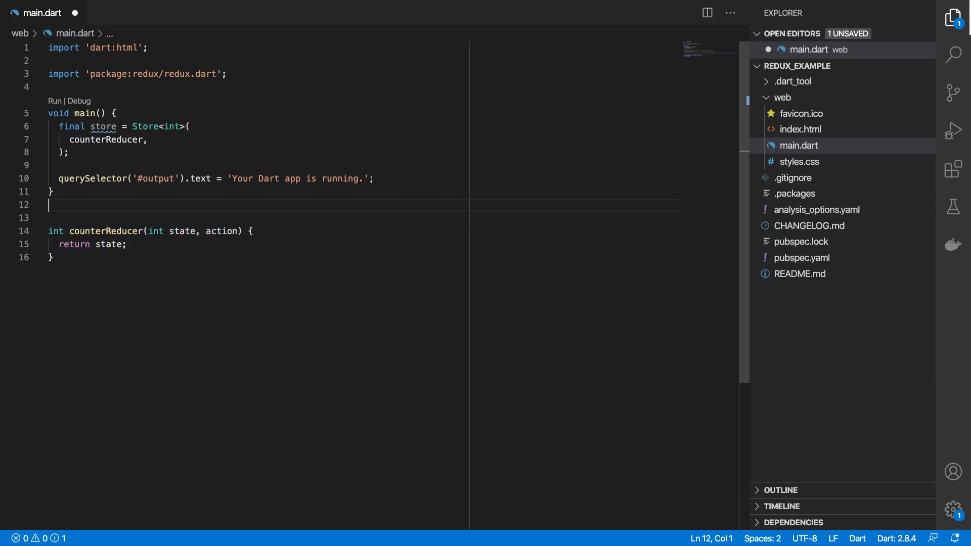
pyautogui.press('BackSpace')
# Step: Give the store initialState 0 and append ${store.state} to the output message, then save
pyautogui.click(154, 139)
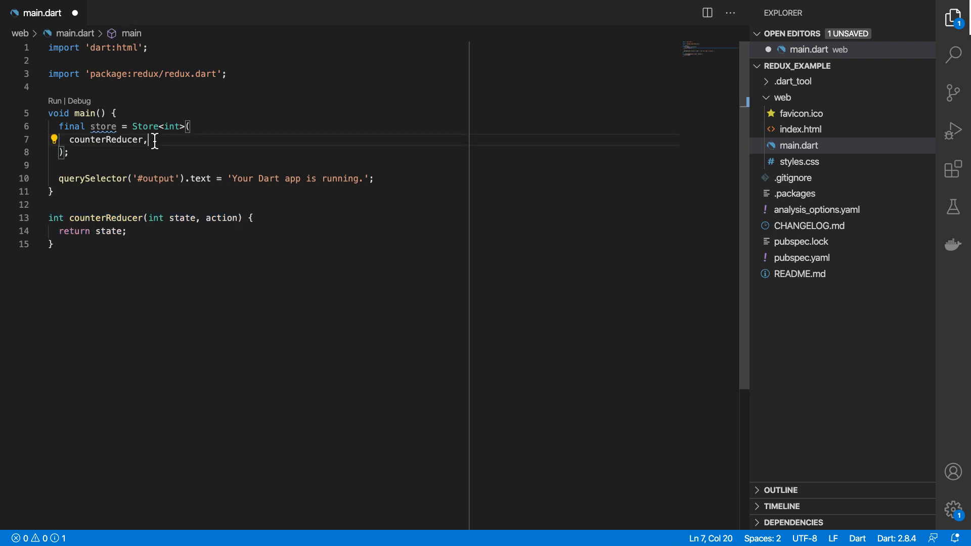
pyautogui.press('Return')
pyautogui.write('initialState: ')
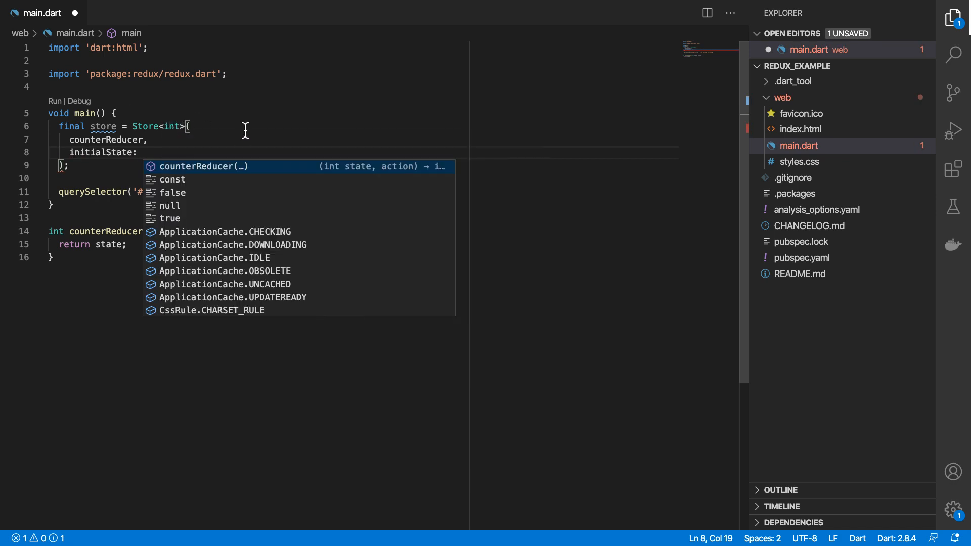
pyautogui.write('0')
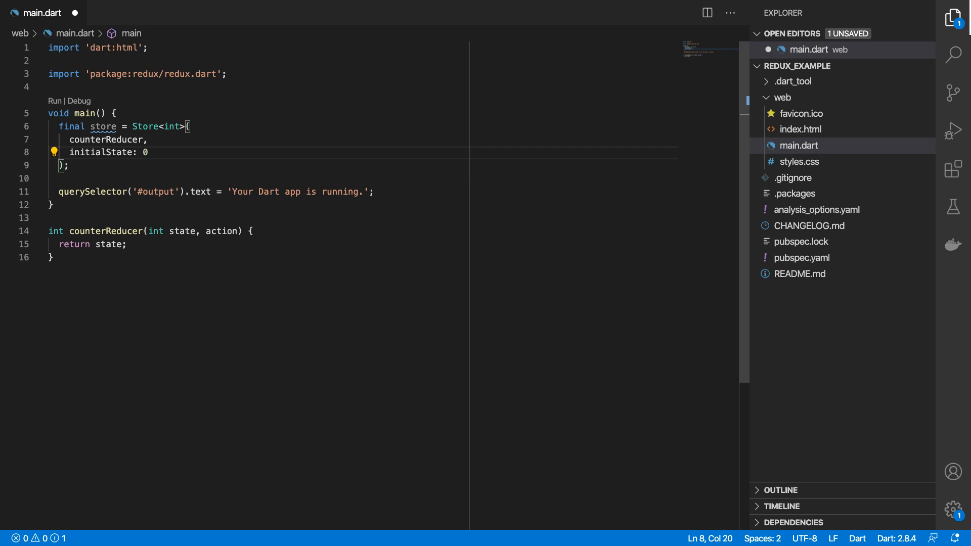
pyautogui.write(',')
pyautogui.click(89, 192)
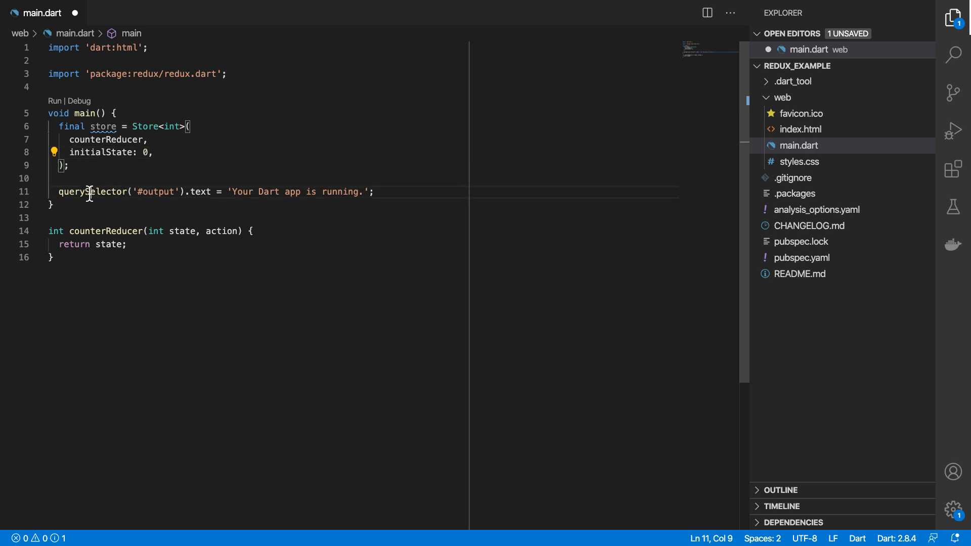
pyautogui.moveTo(88, 191); pyautogui.dragTo(383, 190)
pyautogui.click(376, 192)
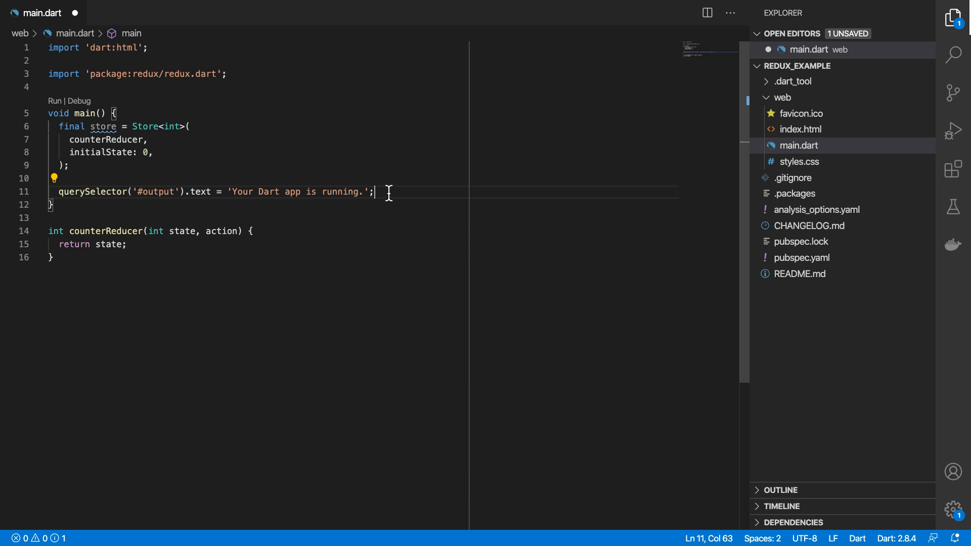
pyautogui.click(365, 191)
pyautogui.write('${store.stat')
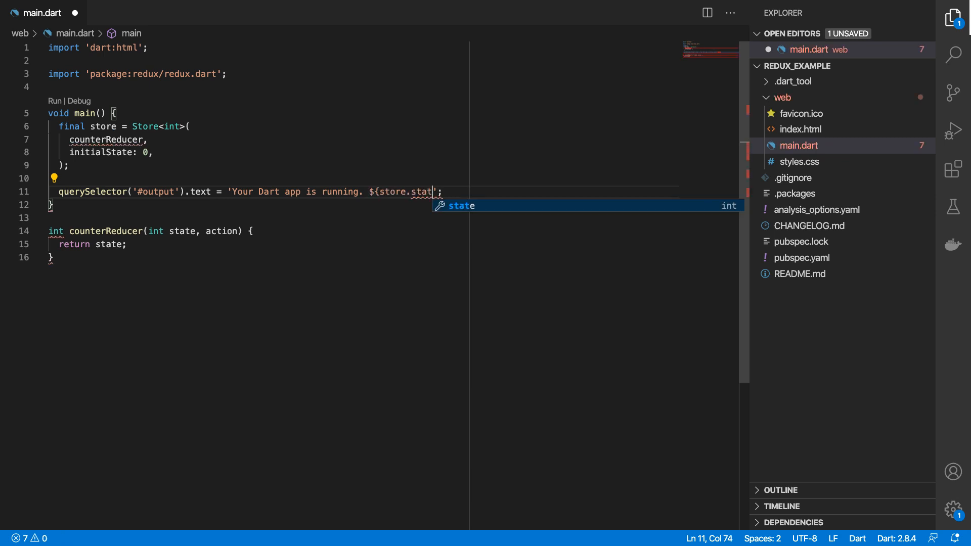
pyautogui.write('e}')
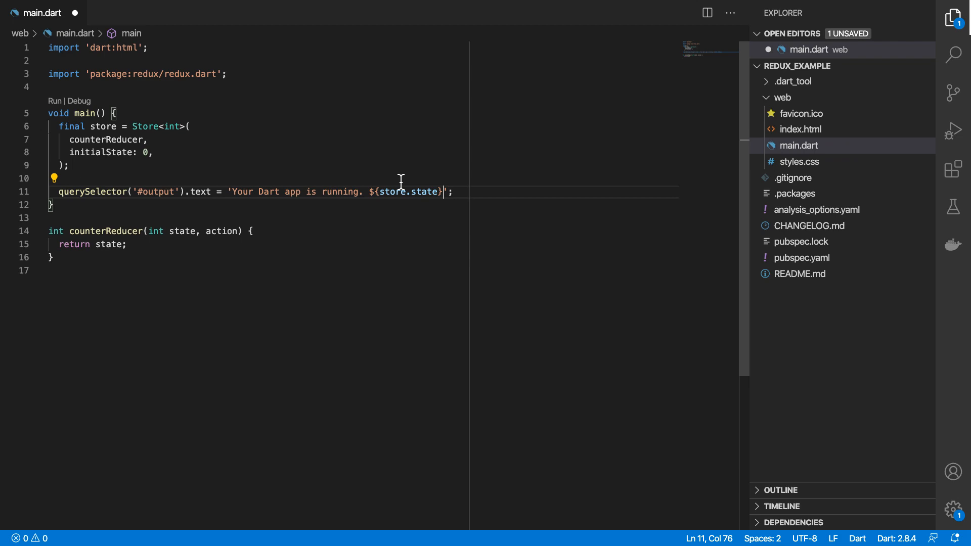
pyautogui.click(394, 169)
pyautogui.hotkey('ctrl', 's')
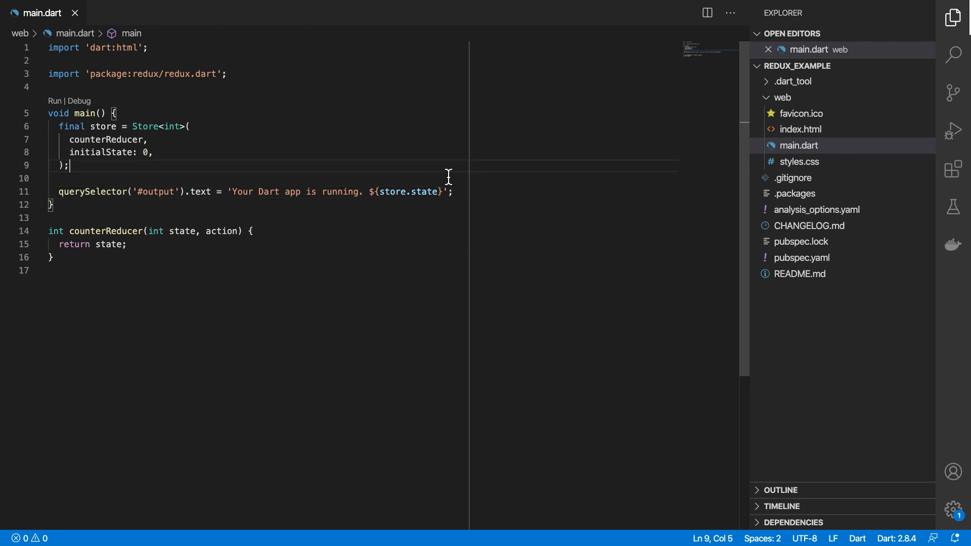
# Step: Check in Chrome that the page reads 'Your Dart app is running. 0'
pyautogui.press('super+Tab')
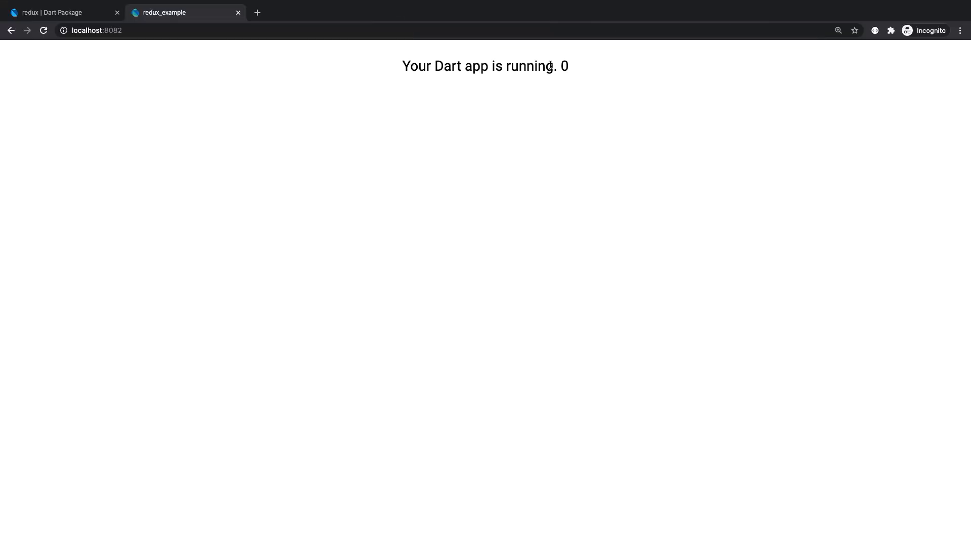
pyautogui.moveTo(560, 66); pyautogui.dragTo(572, 66)
pyautogui.press('super+Tab')
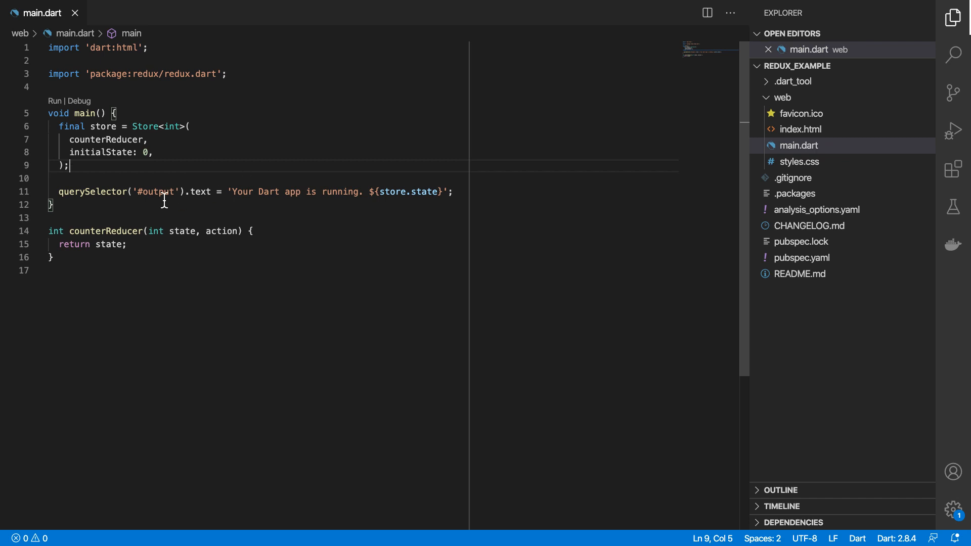
# Step: In index.html add <button id="increment">+</button> after the output div
pyautogui.moveTo(370, 191); pyautogui.dragTo(443, 191)
pyautogui.click(458, 181)
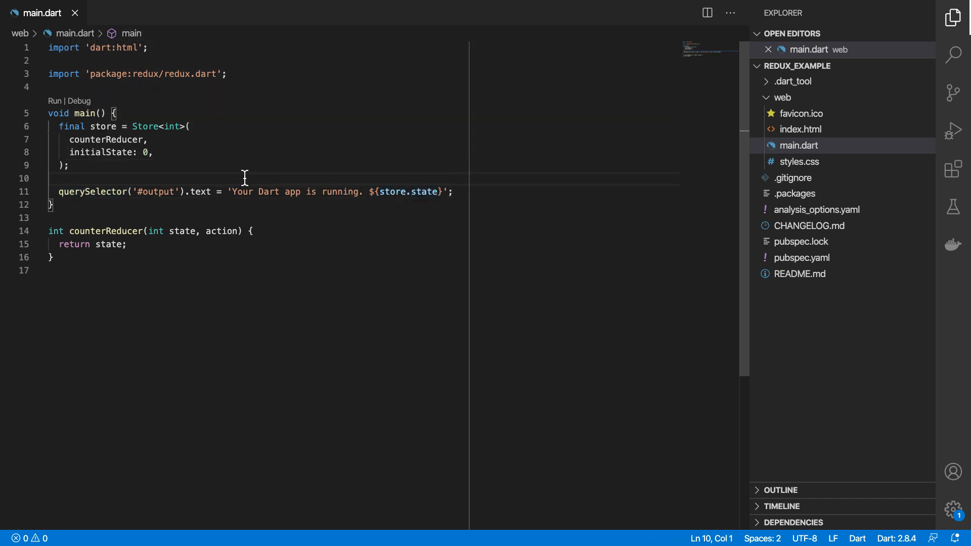
pyautogui.click(766, 128)
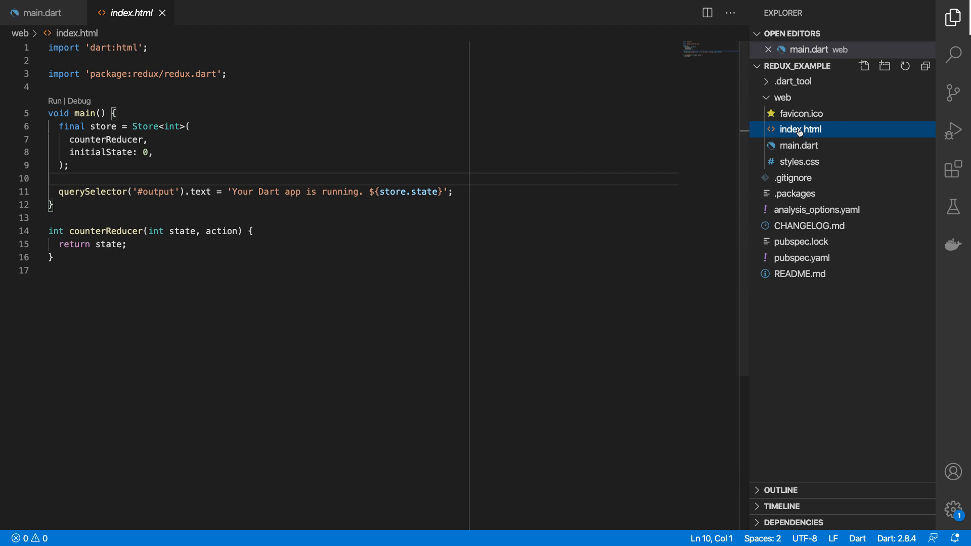
pyautogui.click(192, 258)
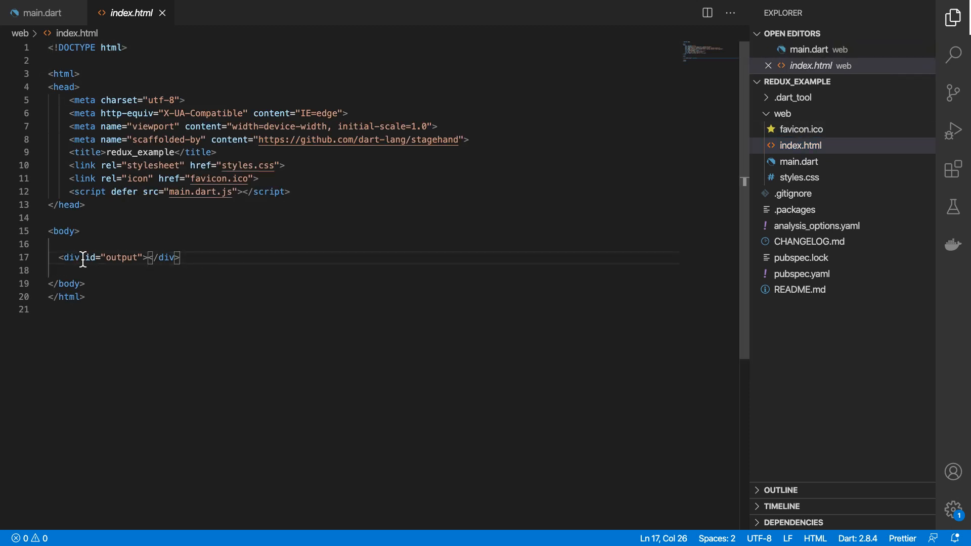
pyautogui.press('Return')
pyautogui.write('button')
pyautogui.press('Tab')
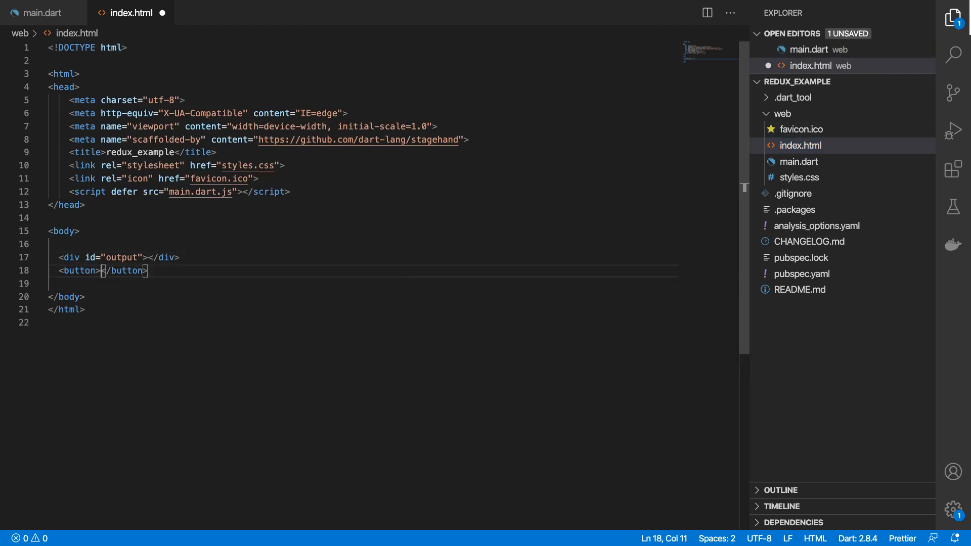
pyautogui.press('Left')
pyautogui.write('id="inc')
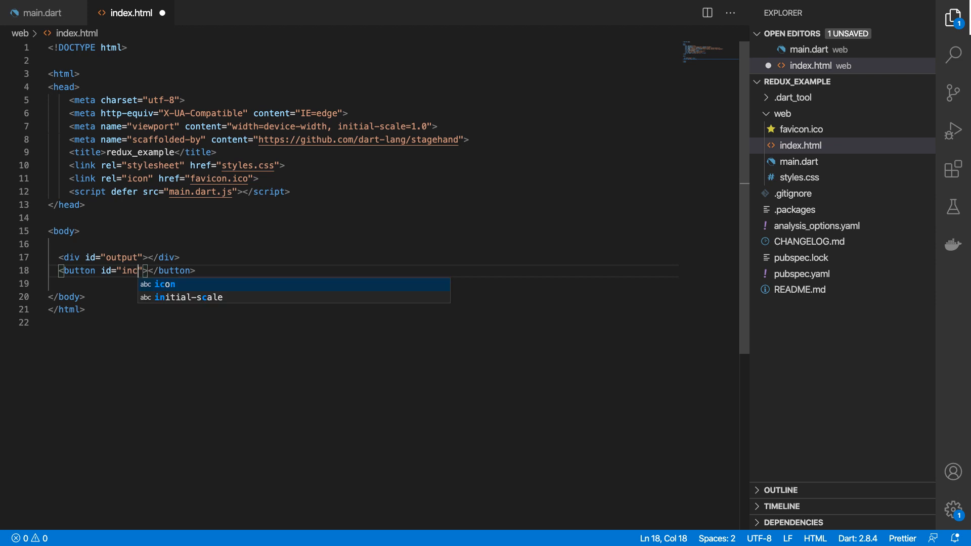
pyautogui.write('rement')
pyautogui.press('Right')
pyautogui.press('Right')
pyautogui.write('+')
# Step: Duplicate it as <button id="decrement">-</button>, save, and preview the buttons in Chrome
pyautogui.hotkey('shift', 'alt', 'Down')
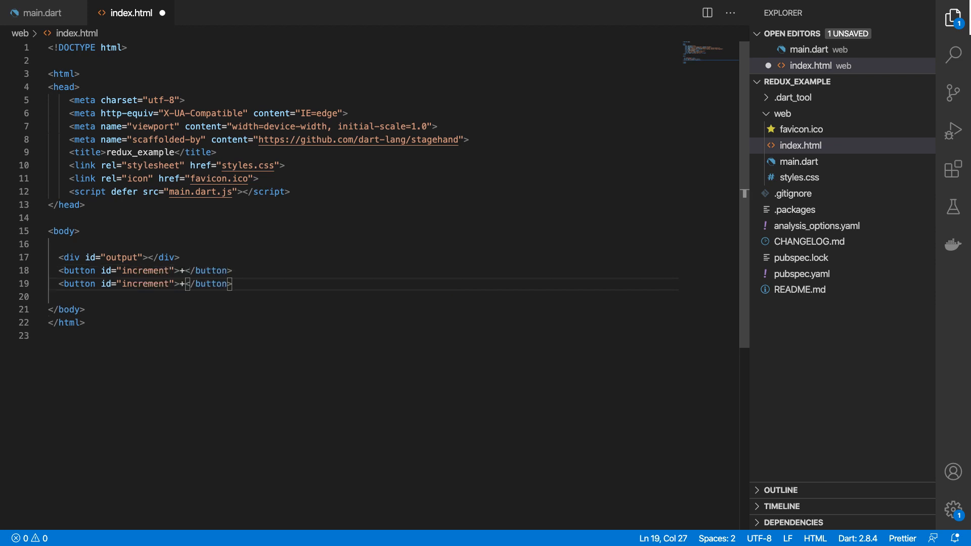
pyautogui.press('BackSpace')
pyautogui.write('-')
pyautogui.press('Left')
pyautogui.press('Left')
pyautogui.press('Left')
pyautogui.press('BackSpace')
pyautogui.press('BackSpace')
pyautogui.write('de')
pyautogui.hotkey('ctrl', 's')
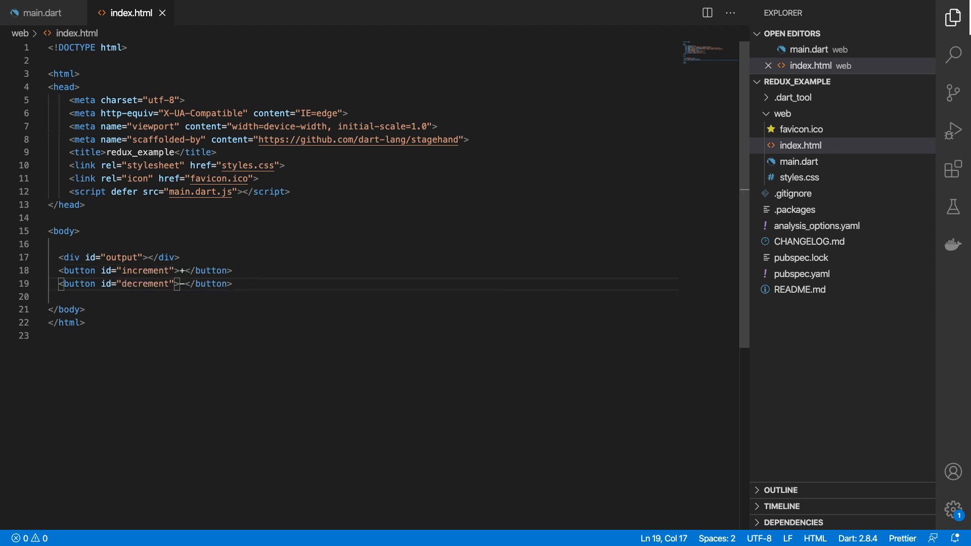
pyautogui.press('super+Tab')
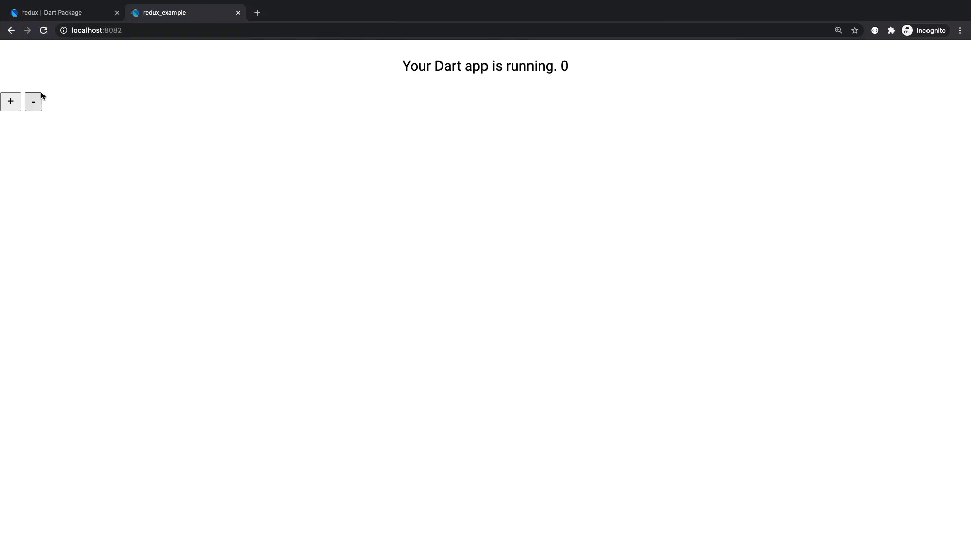
# Step: Add text-align: center to the html, body rule in styles.css, save, check Chrome, and return to main.dart
pyautogui.press('super+Tab')
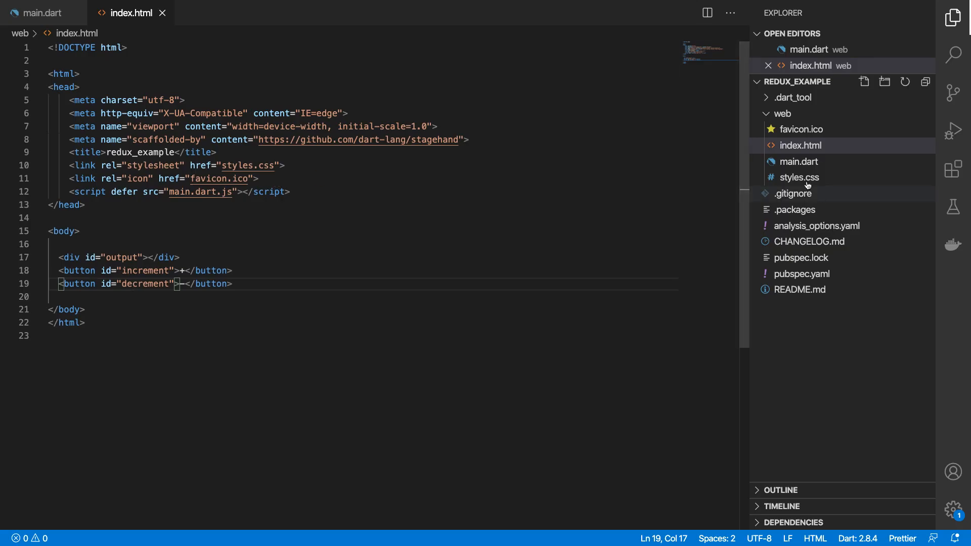
pyautogui.click(795, 178)
pyautogui.click(241, 139)
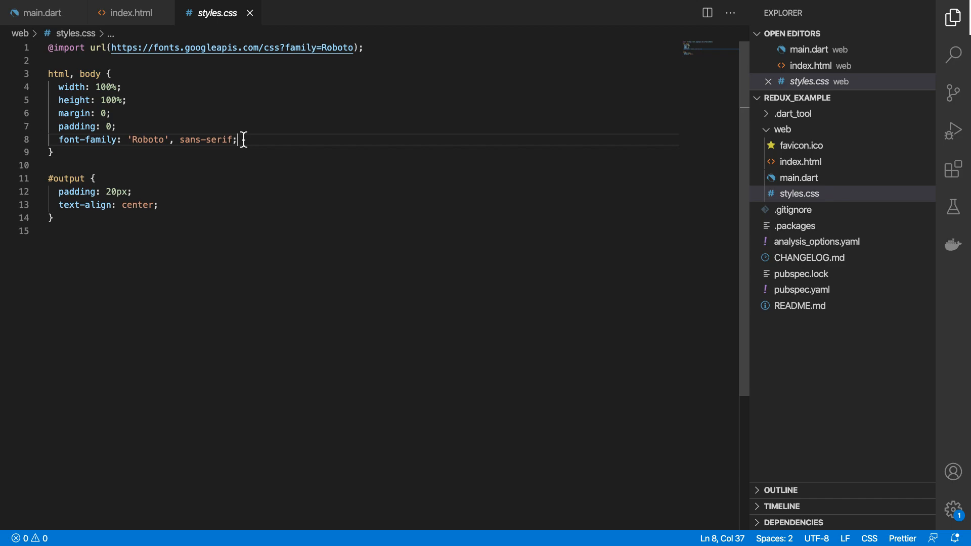
pyautogui.press('Return')
pyautogui.write('text-align: ;')
pyautogui.press('Return')
pyautogui.press('super+s')
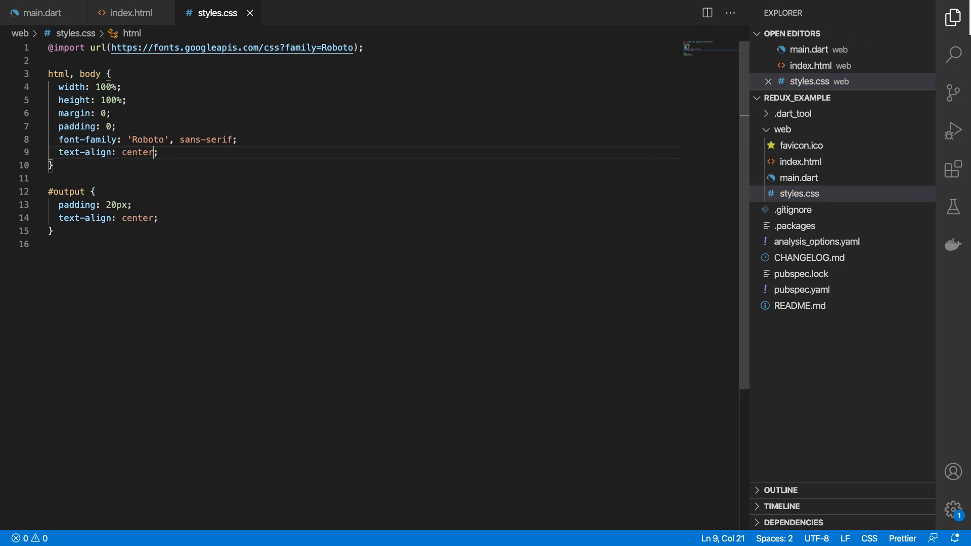
pyautogui.press('super+Tab')
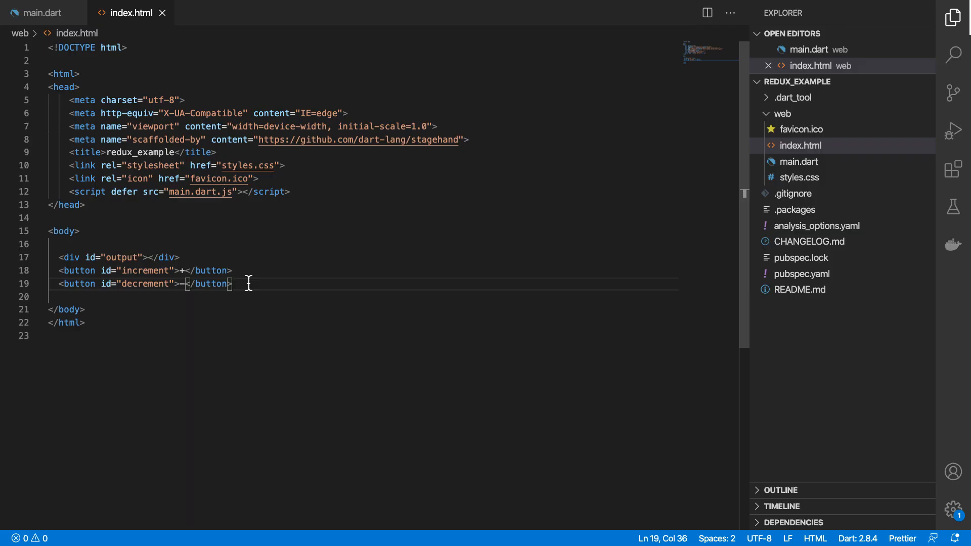
pyautogui.hotkey('ctrl', 'Tab')
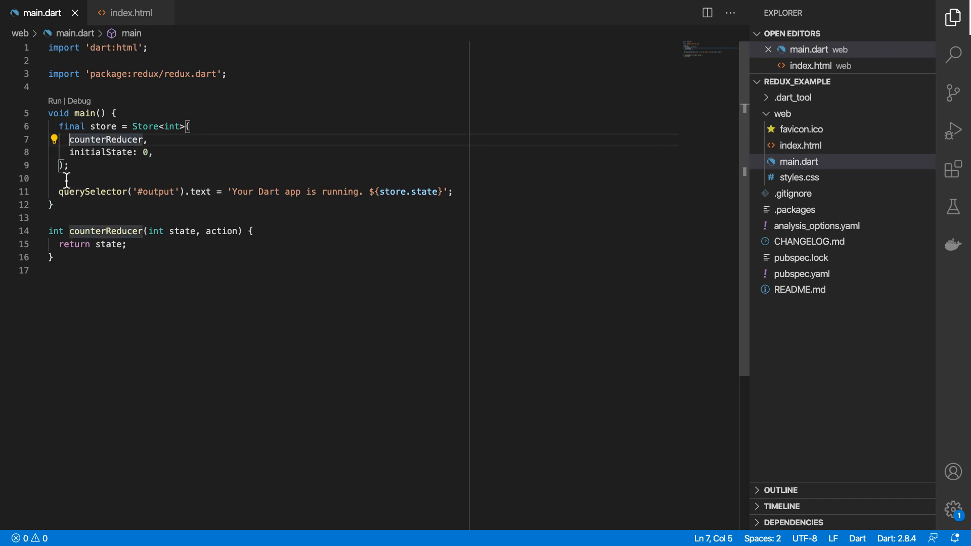
# Step: Point out counterReducer and initialState in the store setup
pyautogui.moveTo(69, 139); pyautogui.dragTo(143, 140)
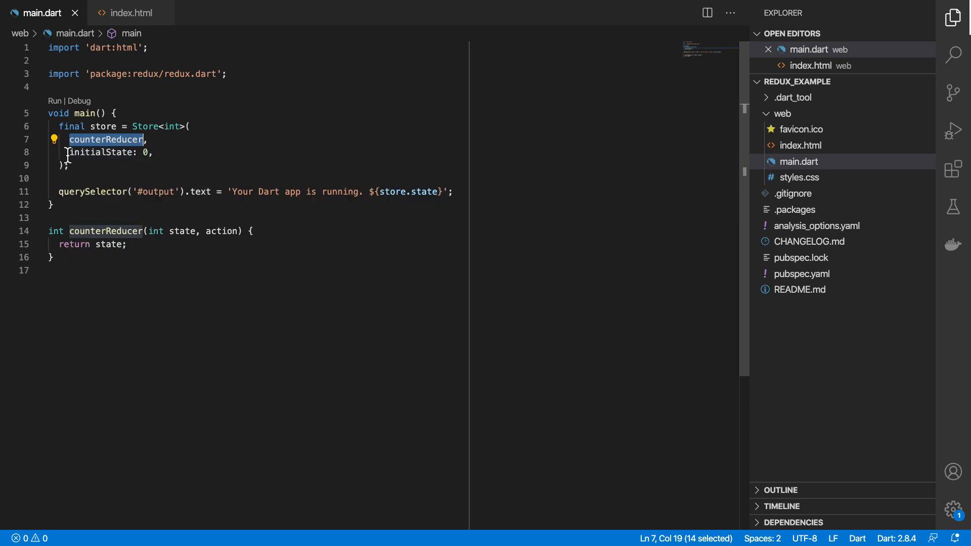
pyautogui.moveTo(69, 153); pyautogui.dragTo(128, 156)
pyautogui.click(99, 182)
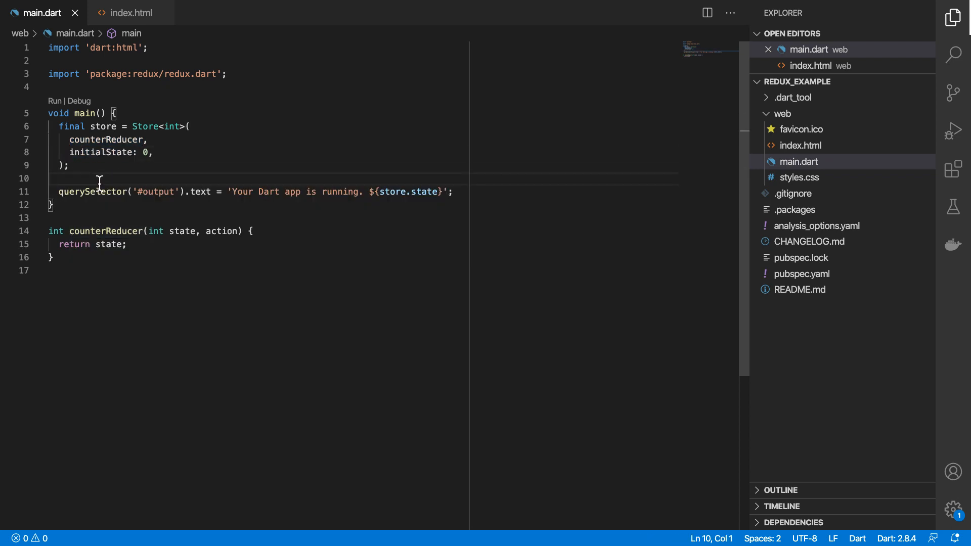
# Step: Define enum Actions { increment, decrement } after the imports and save
pyautogui.click(97, 87)
pyautogui.press('Return')
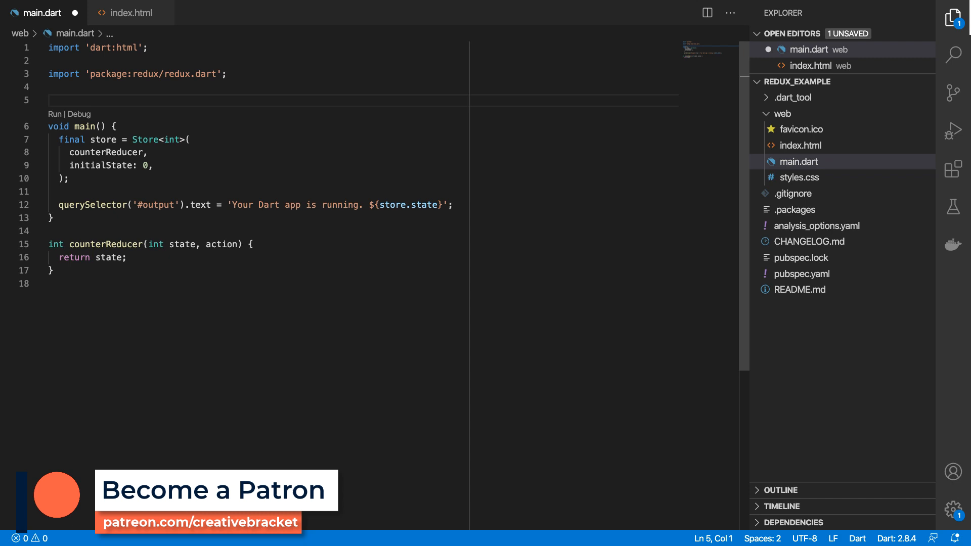
pyautogui.write('enum Actions ')
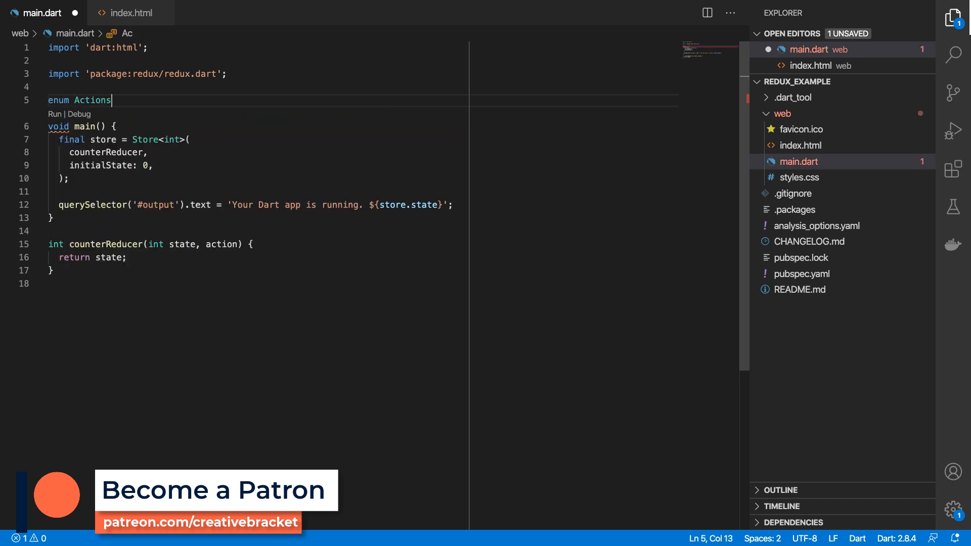
pyautogui.write('{')
pyautogui.press('Return')
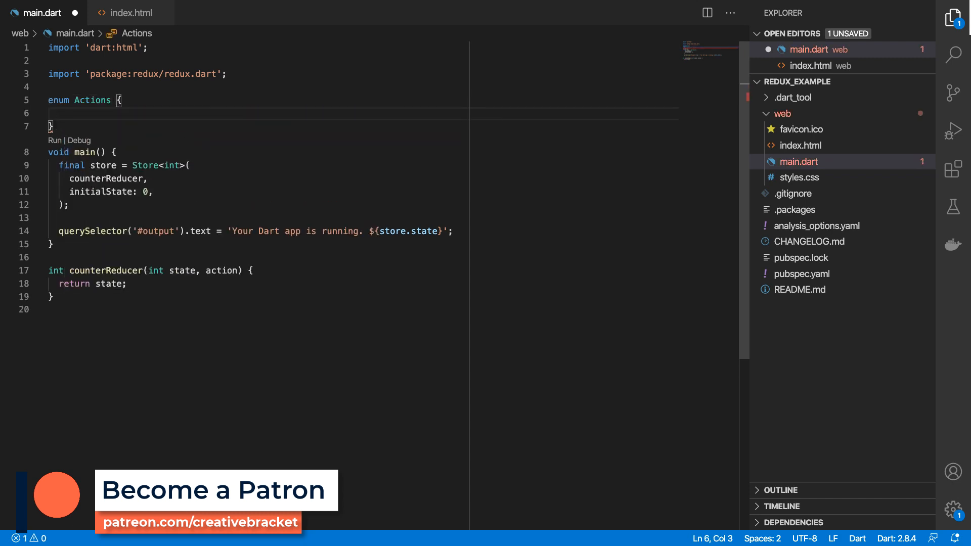
pyautogui.write('increment,')
pyautogui.press('Return')
pyautogui.write('dec')
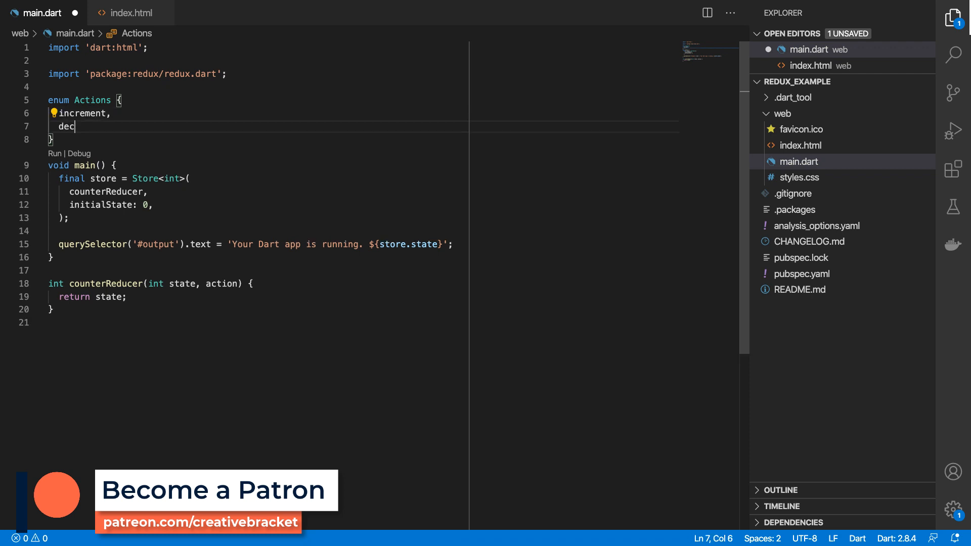
pyautogui.write('rement')
pyautogui.press('Down')
pyautogui.hotkey('ctrl', 's')
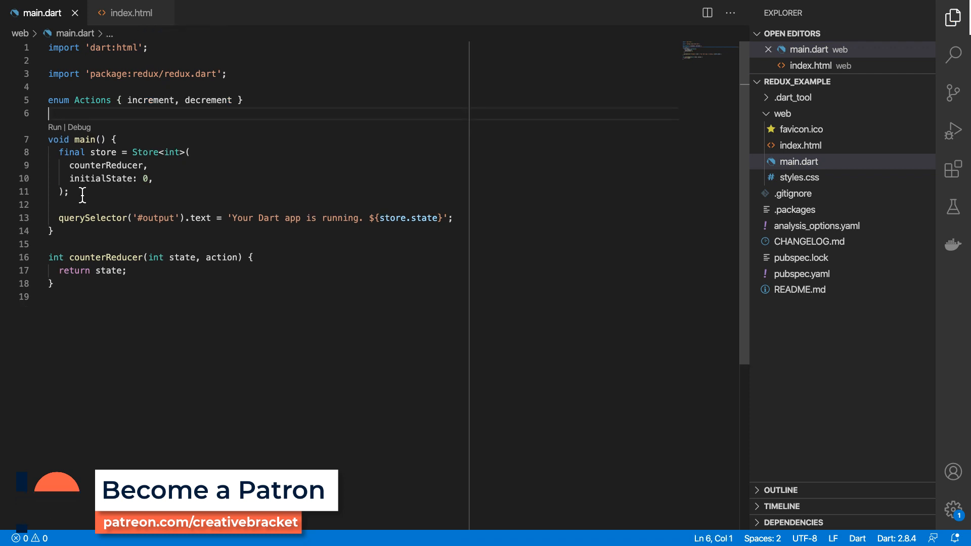
# Step: Add a #increment click listener dispatching Actions.increment to the store and save
pyautogui.click(137, 196)
pyautogui.click(461, 218)
pyautogui.press('Return')
pyautogui.press('Return')
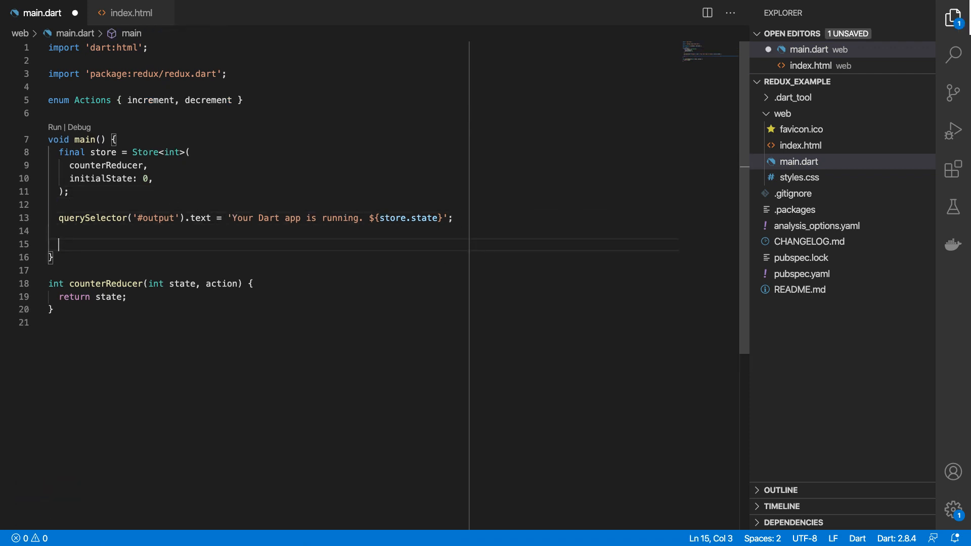
pyautogui.write('querySee')
pyautogui.press('Return')
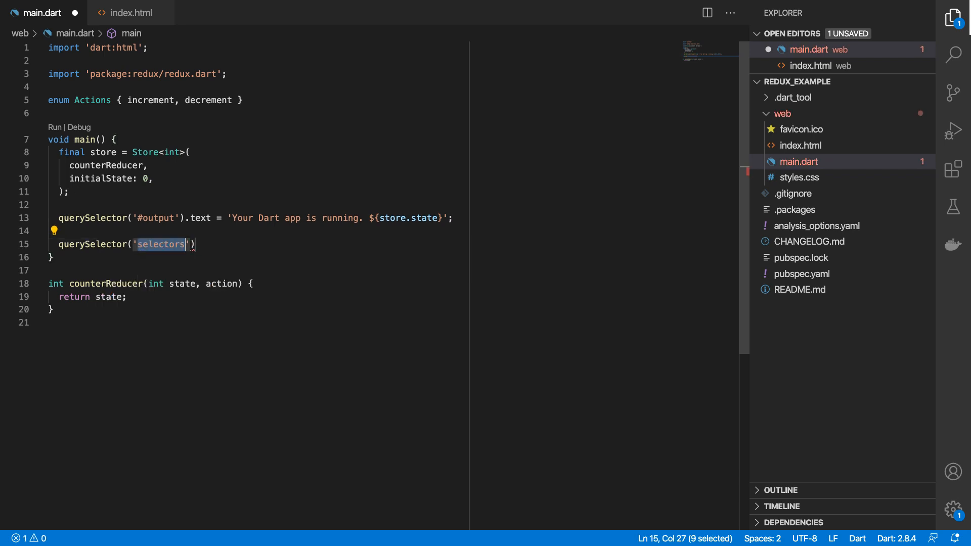
pyautogui.write("'#in")
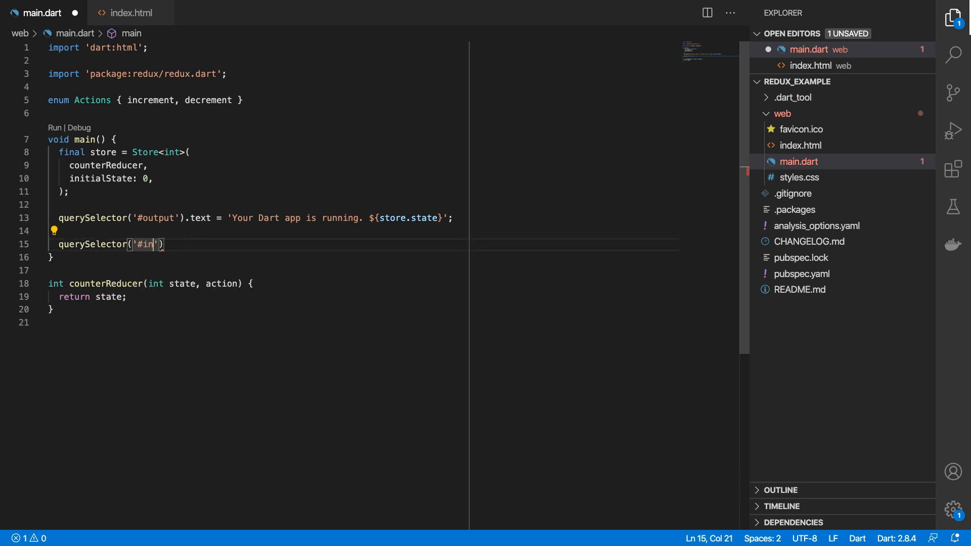
pyautogui.write("crement').")
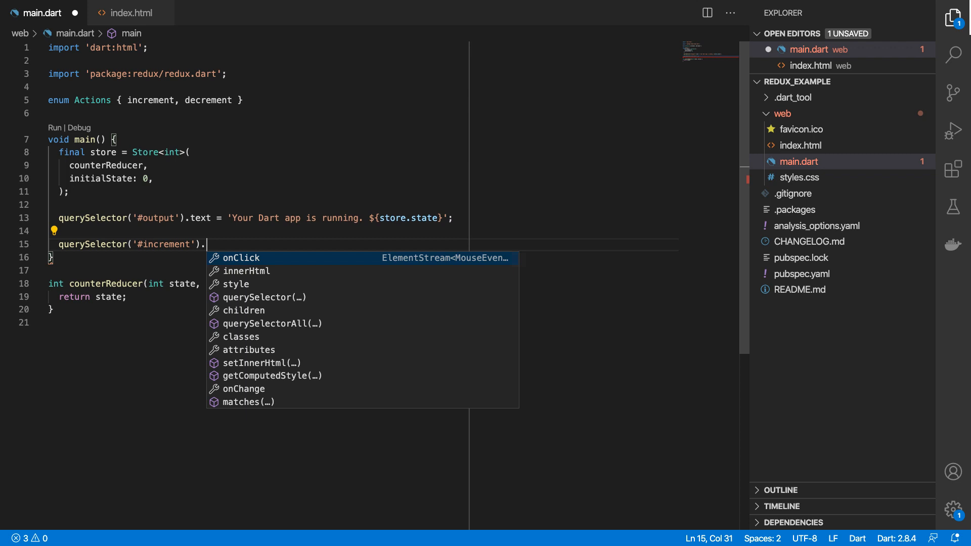
pyautogui.write("addEventListener('click', (event) => ")
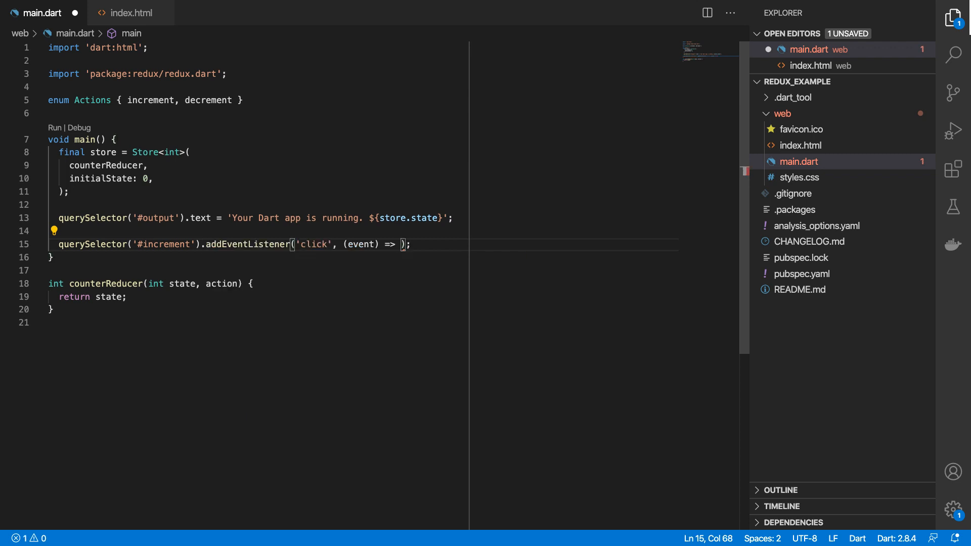
pyautogui.write('store.dispatch(Ac')
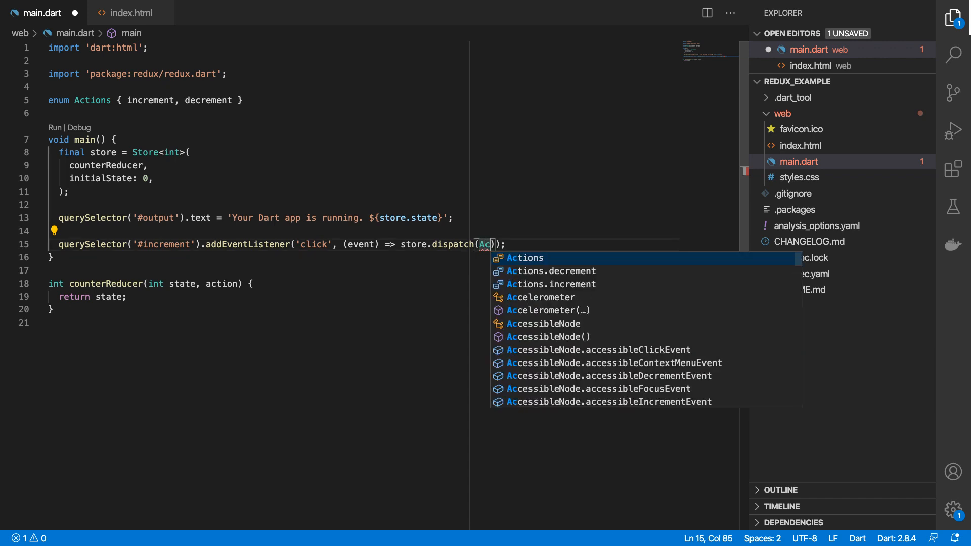
pyautogui.write('tions.in')
pyautogui.press('Return')
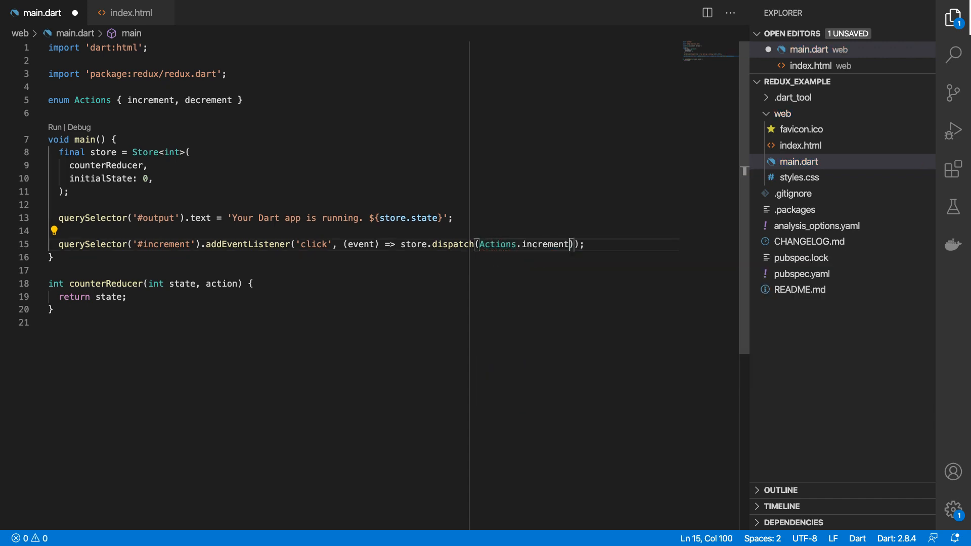
pyautogui.hotkey('ctrl', 's')
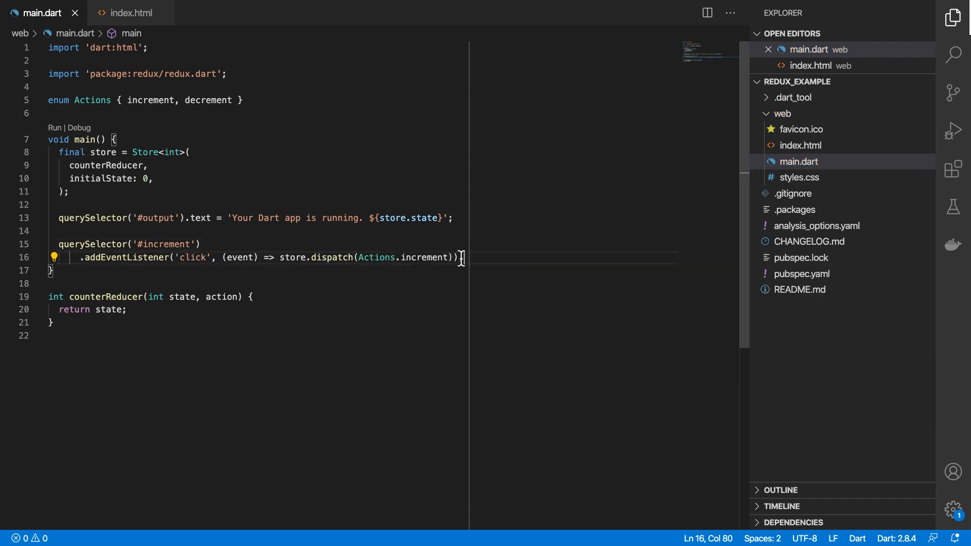
# Step: Duplicate it as a #decrement listener dispatching Actions.decrement and save
pyautogui.moveTo(463, 257); pyautogui.dragTo(59, 244)
pyautogui.hotkey('ctrl', 'c')
pyautogui.press('Left')
pyautogui.hotkey('ctrl', 'v')
pyautogui.press('Return')
pyautogui.press('Return')
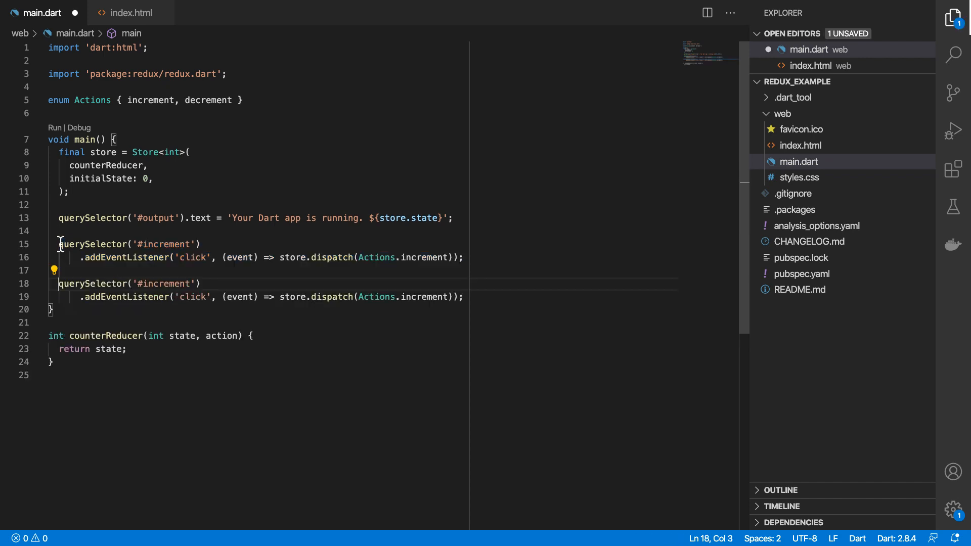
pyautogui.click(153, 284)
pyautogui.press('BackSpace')
pyautogui.press('BackSpace')
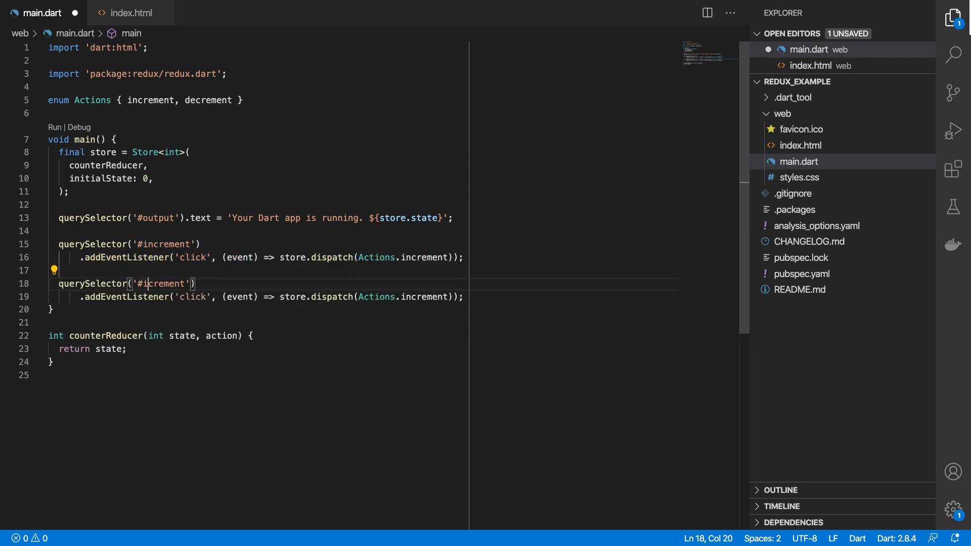
pyautogui.write('de')
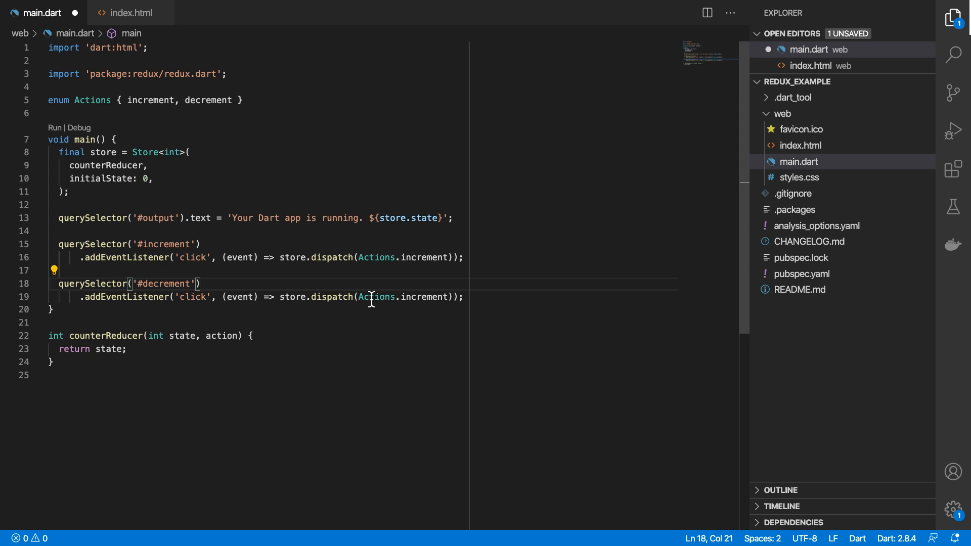
pyautogui.click(412, 297)
pyautogui.press('BackSpace')
pyautogui.press('BackSpace')
pyautogui.write('de')
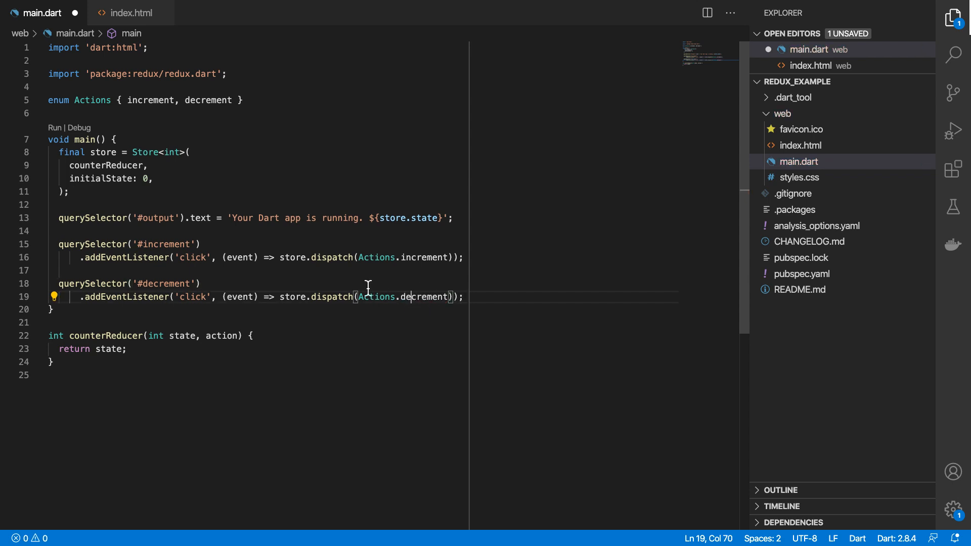
pyautogui.hotkey('ctrl', 's')
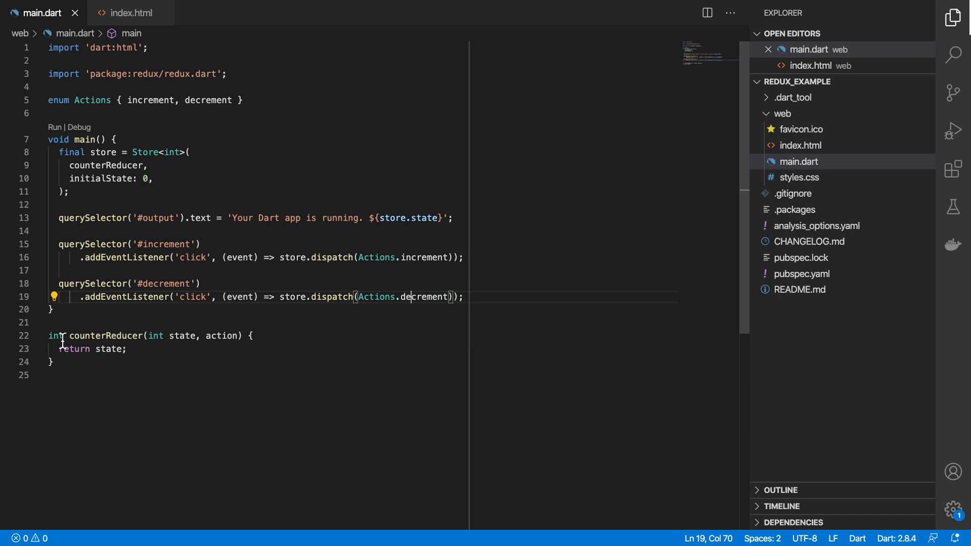
# Step: In counterReducer, add an if branch returning state + 1 for Actions.increment
pyautogui.moveTo(68, 335); pyautogui.dragTo(65, 364)
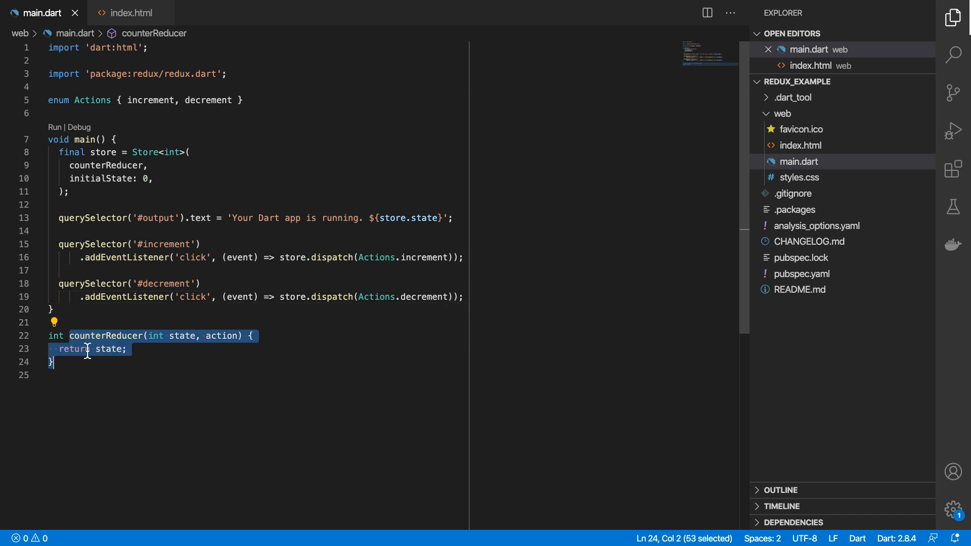
pyautogui.click(76, 361)
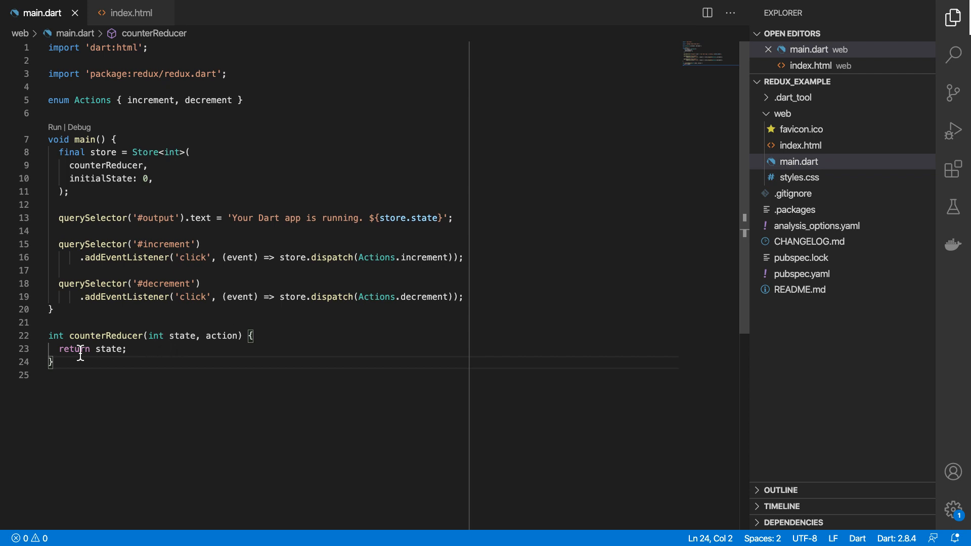
pyautogui.moveTo(91, 348); pyautogui.dragTo(121, 348)
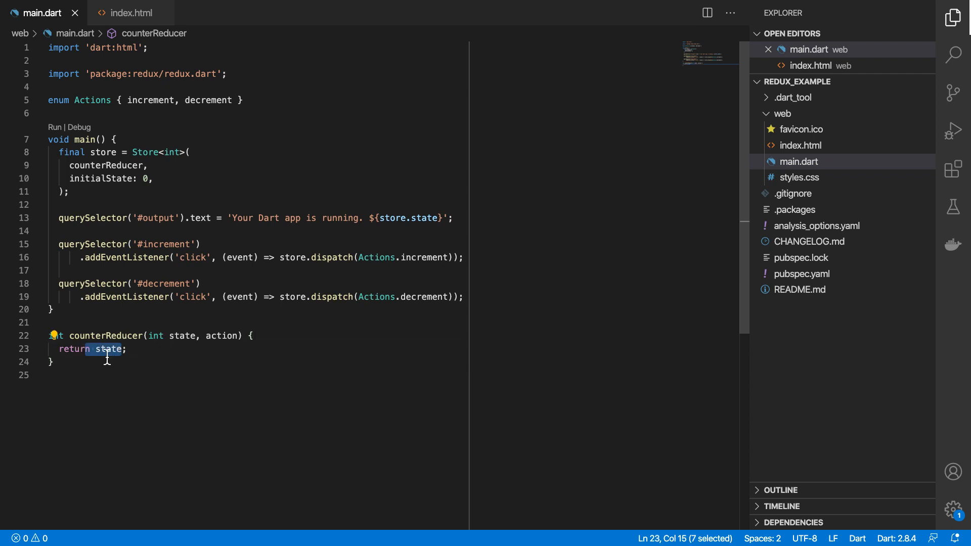
pyautogui.hotkey('ctrl', 'shift', 'Return')
pyautogui.write('if (')
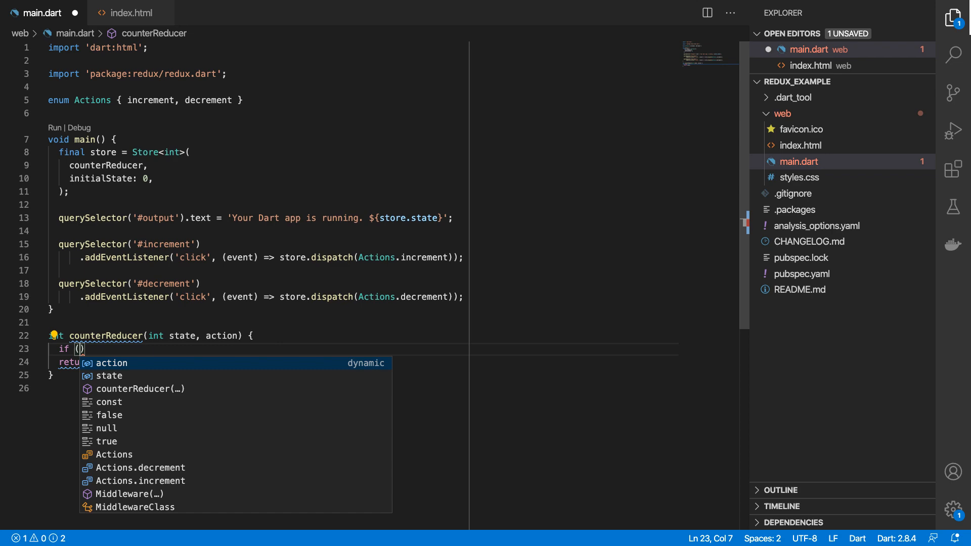
pyautogui.write('act')
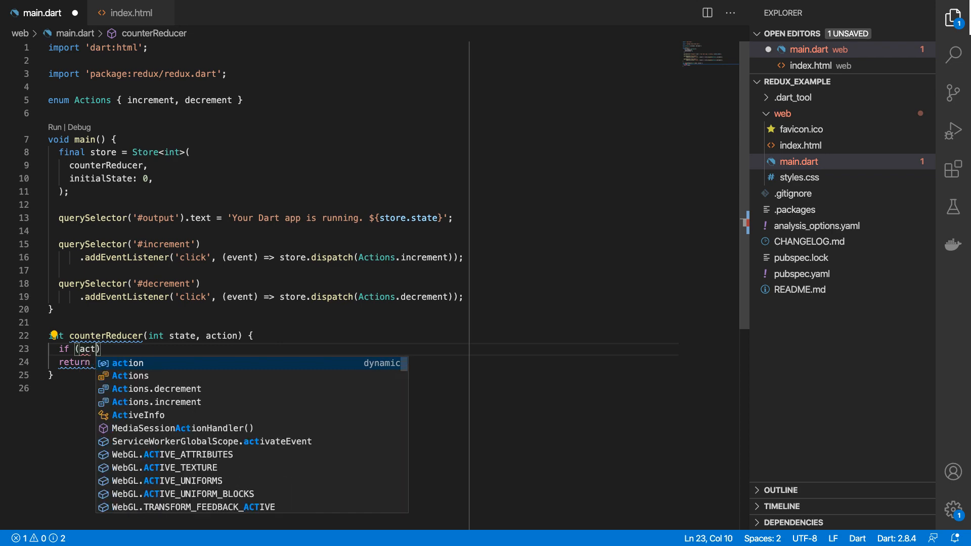
pyautogui.write('ion == Action')
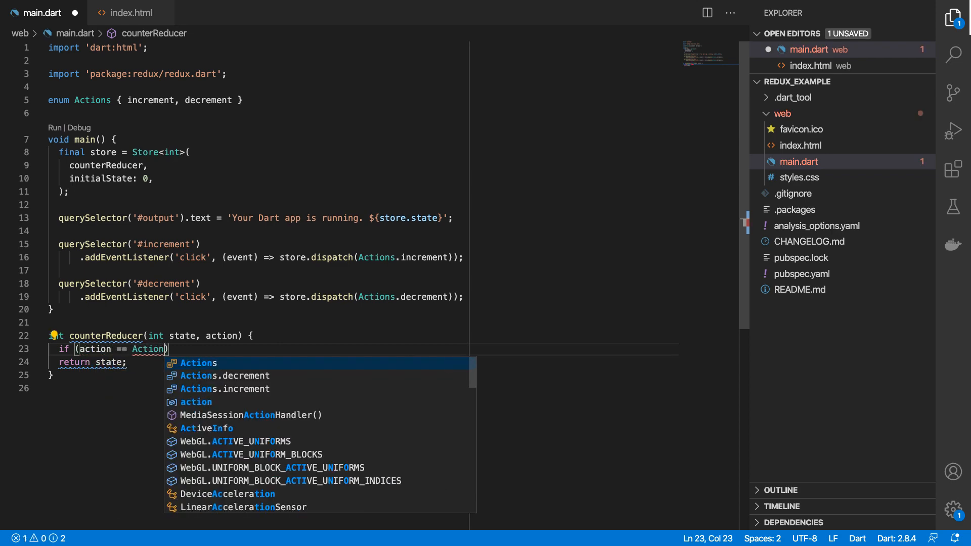
pyautogui.write('s.')
pyautogui.press('Down')
pyautogui.press('Return')
pyautogui.press('End')
pyautogui.write('{')
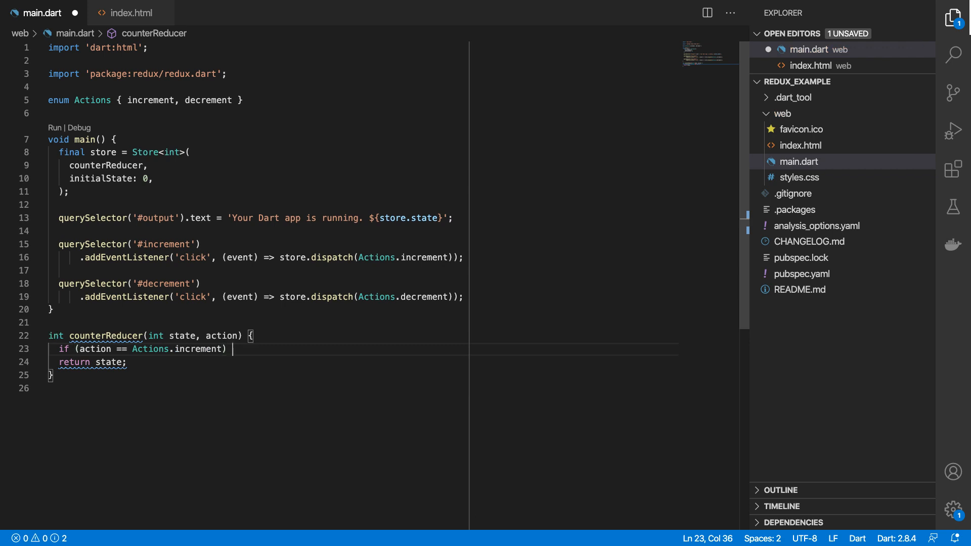
pyautogui.press('Return')
pyautogui.write('state ')
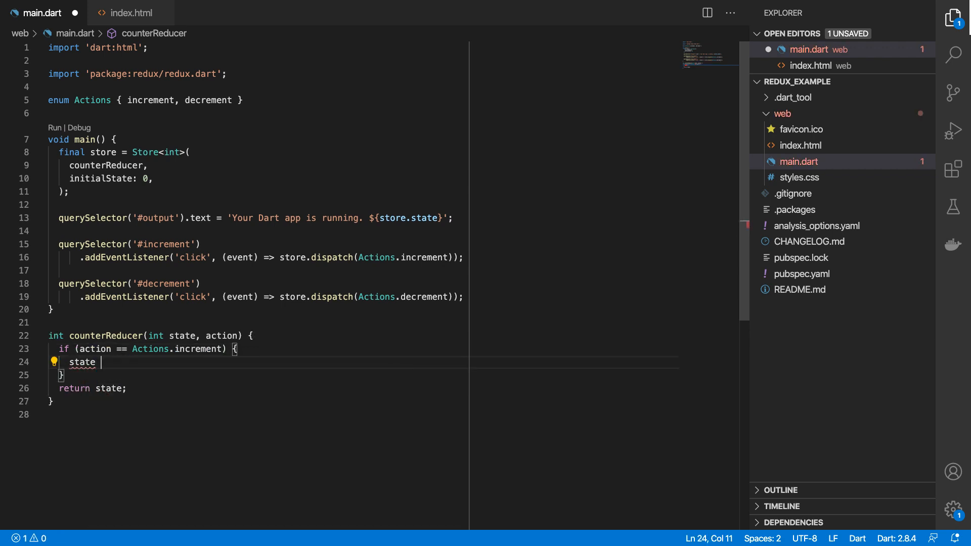
pyautogui.write('+= 1;')
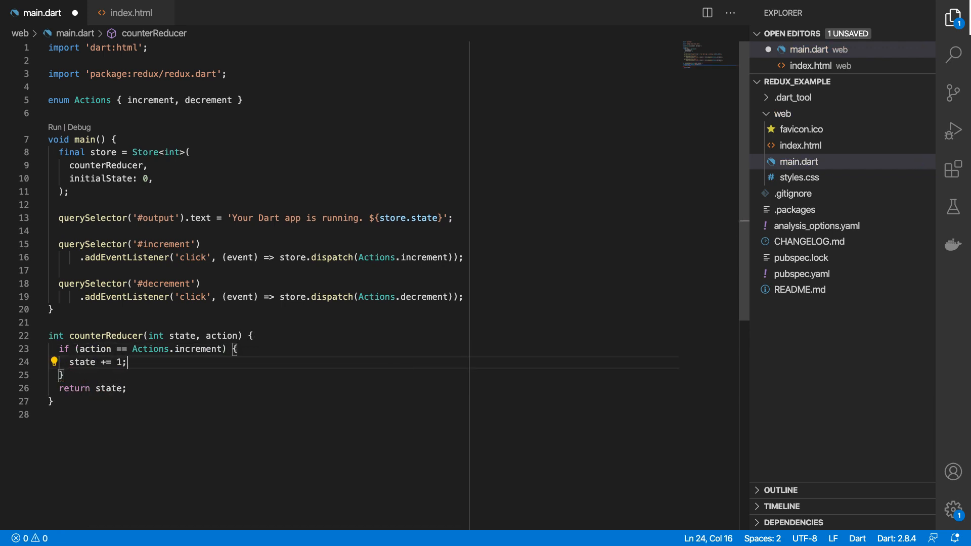
# Step: Add an else if branch returning state - 1 for Actions.decrement
pyautogui.press('Down')
pyautogui.write('else if (action == Actions.decrement) {')
pyautogui.press('Return')
pyautogui.write('st')
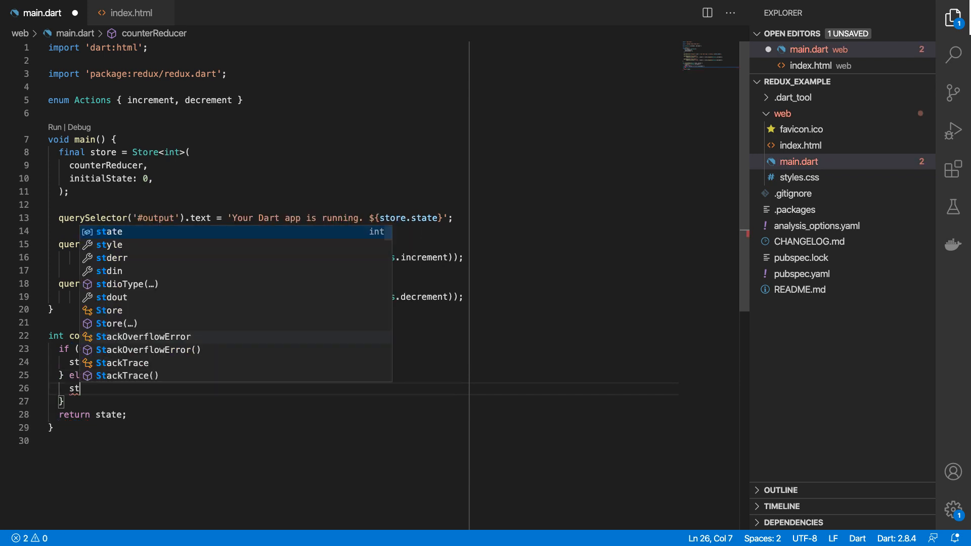
pyautogui.write('ate -= 1;')
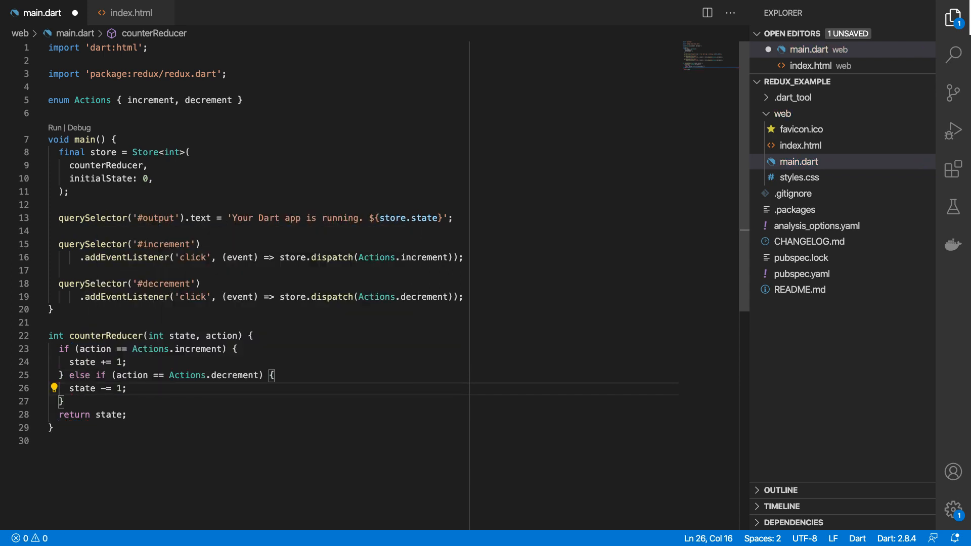
pyautogui.press('Down')
pyautogui.press('Return')
pyautogui.press('BackSpace')
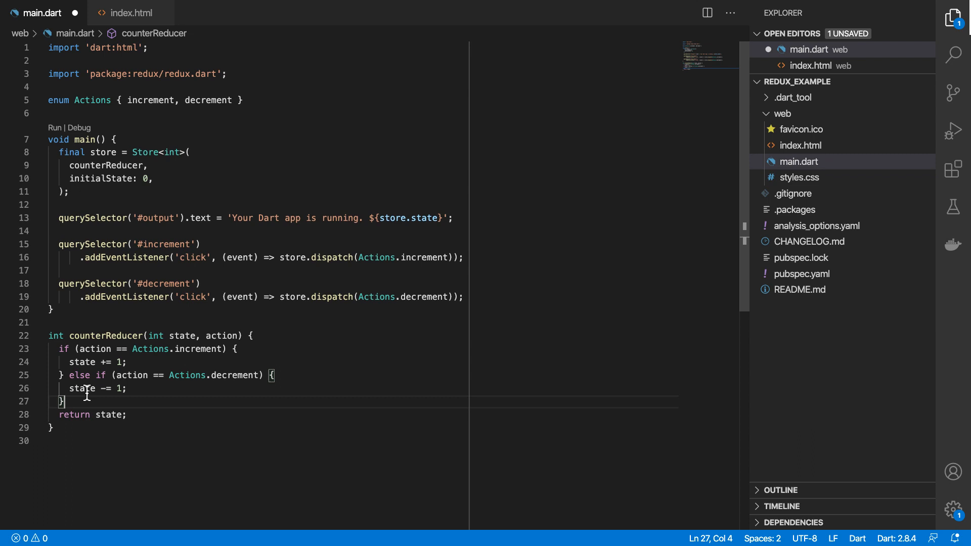
# Step: Add print(state) before the return, save, and switch to the running app in Chrome
pyautogui.moveTo(59, 415); pyautogui.dragTo(127, 415)
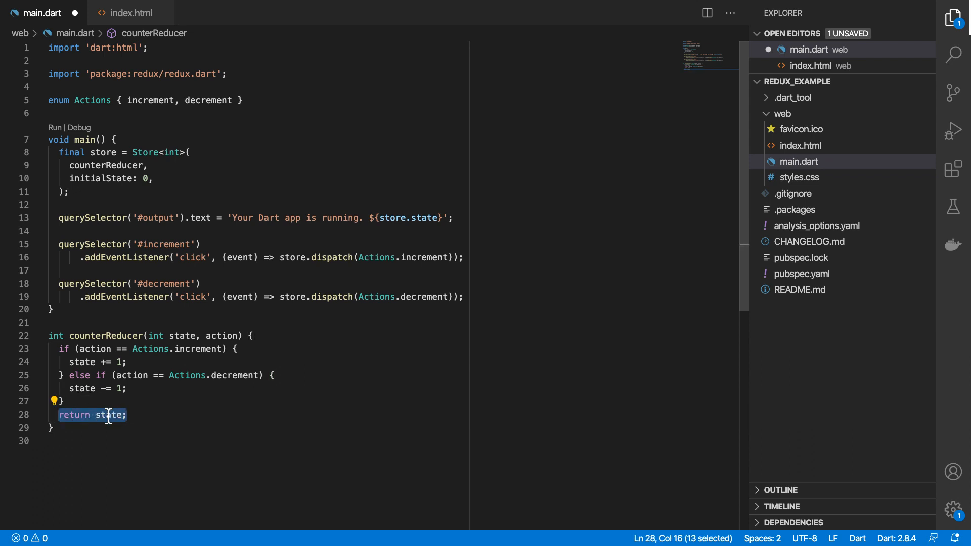
pyautogui.click(126, 406)
pyautogui.hotkey('ctrl', 's')
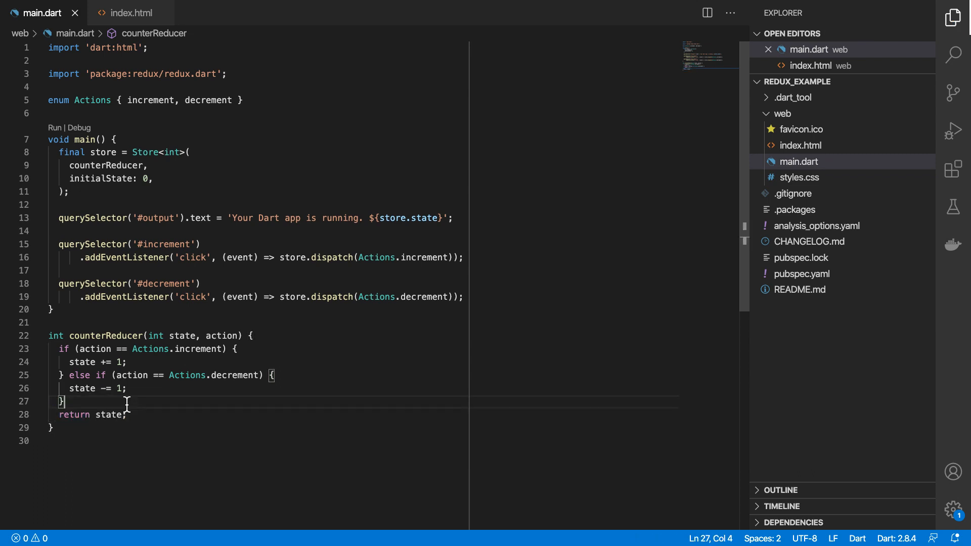
pyautogui.press('Return')
pyautogui.write('print')
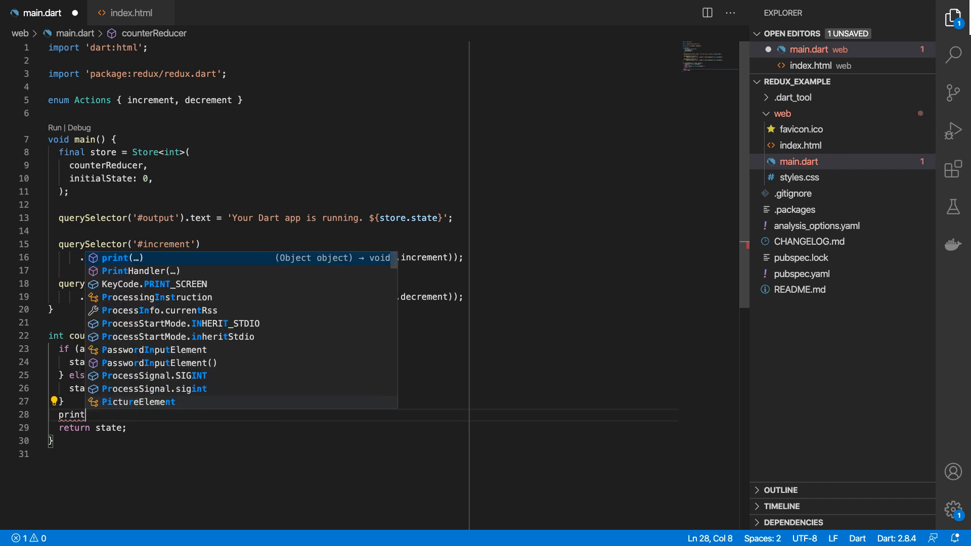
pyautogui.write('(state);')
pyautogui.press('super+Tab')
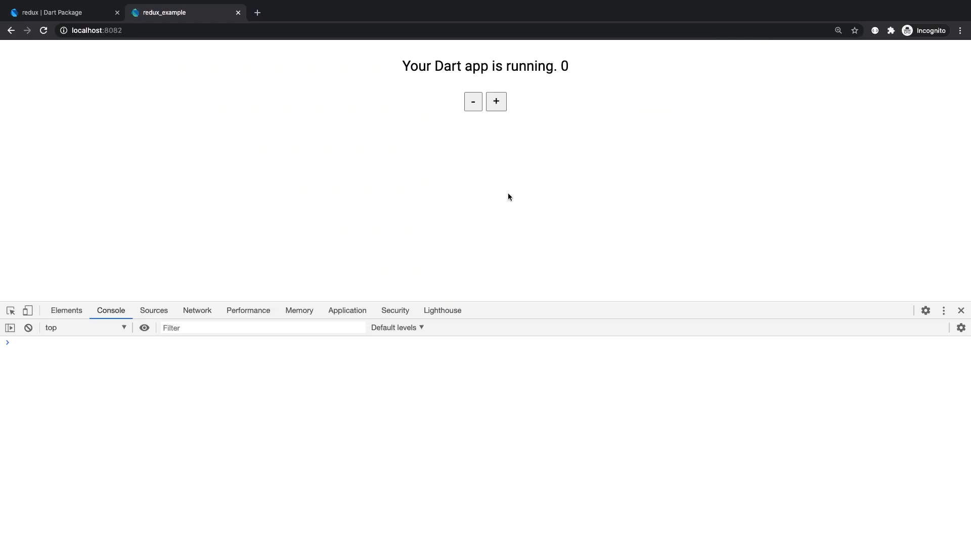
# Step: Step the counter up to 8 and down to -3 in the console while the heading still reads 0
pyautogui.click(494, 102)
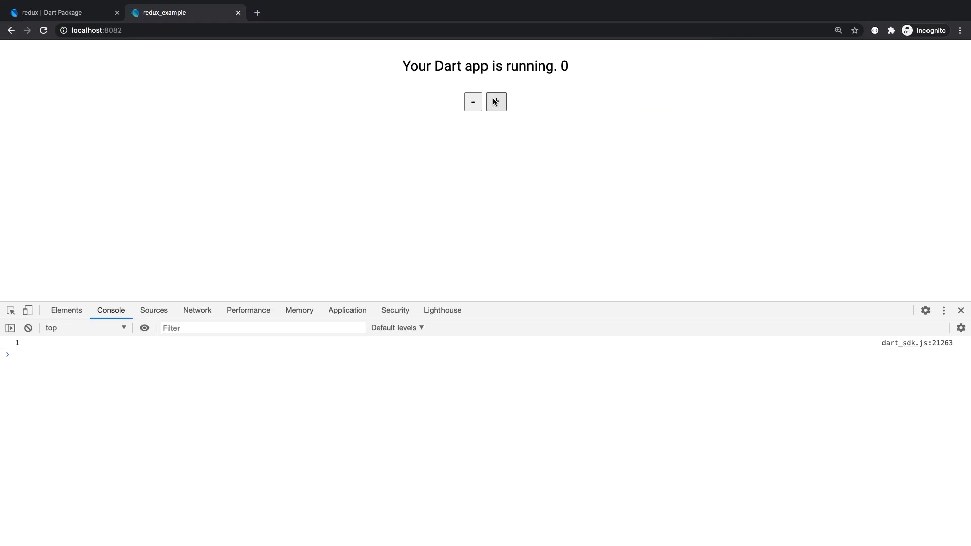
pyautogui.click(494, 102)
pyautogui.click(494, 102)
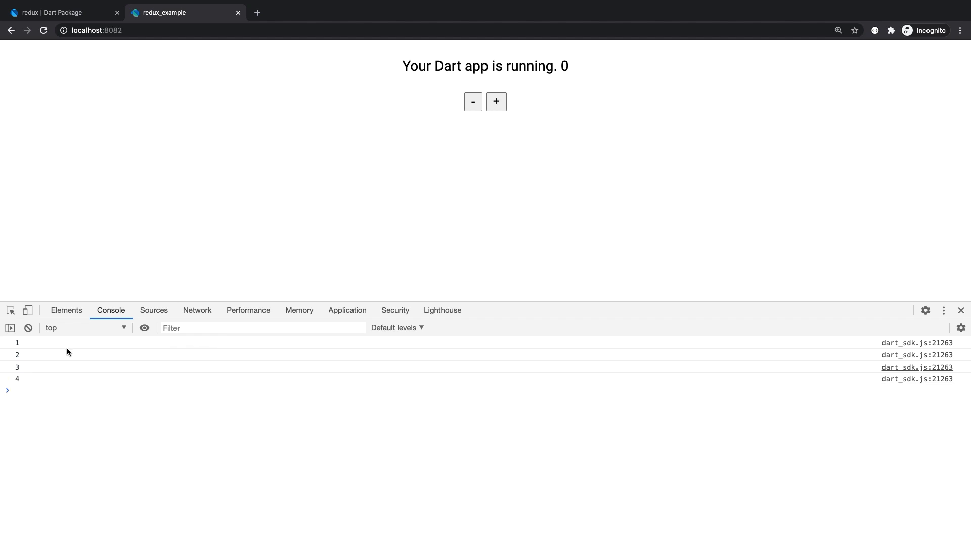
pyautogui.click(499, 106)
pyautogui.click(498, 106)
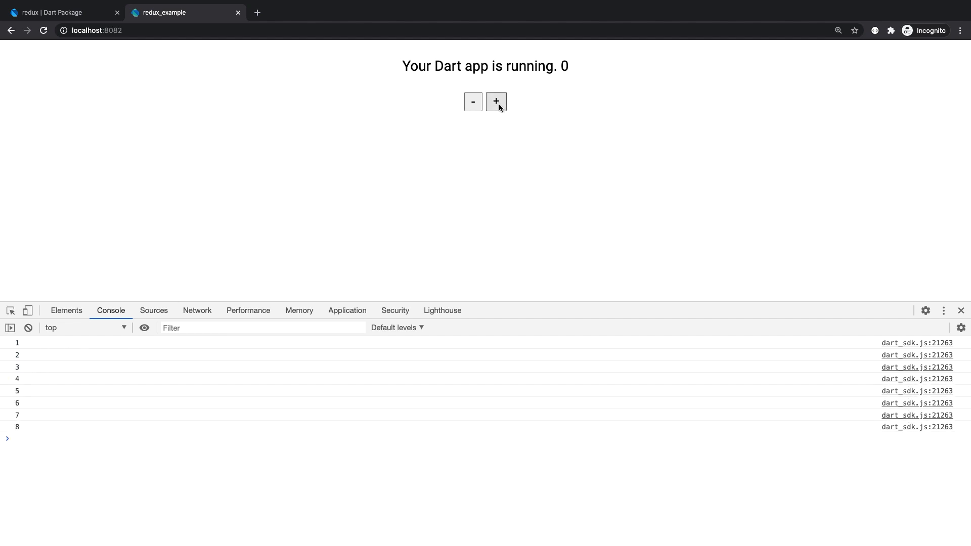
pyautogui.click(474, 106)
pyautogui.click(474, 106)
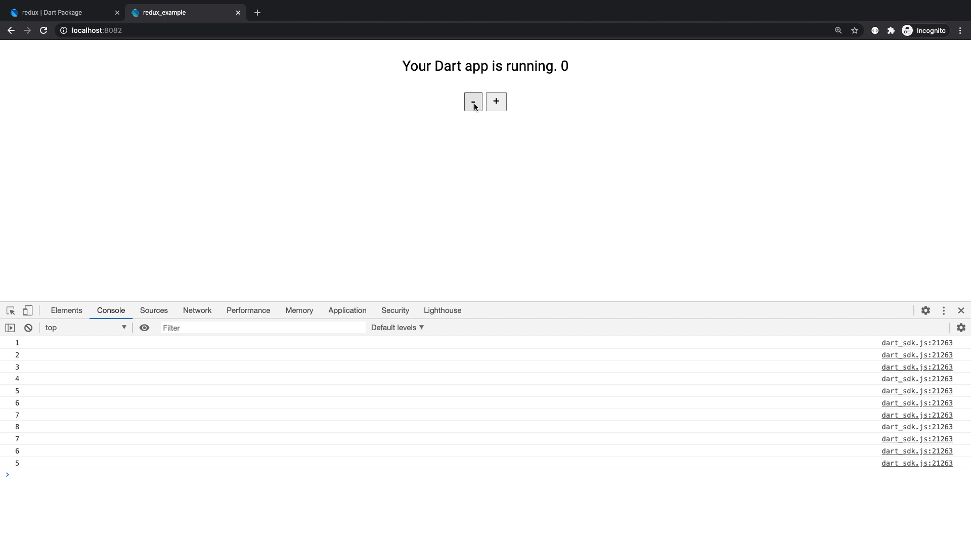
pyautogui.click(474, 106)
pyautogui.click(474, 106)
pyautogui.click(474, 107)
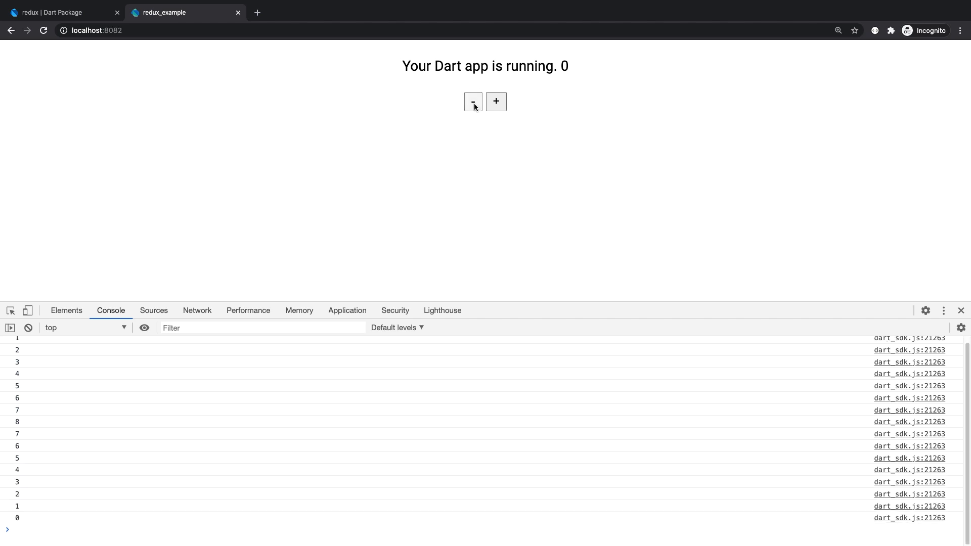
pyautogui.click(474, 107)
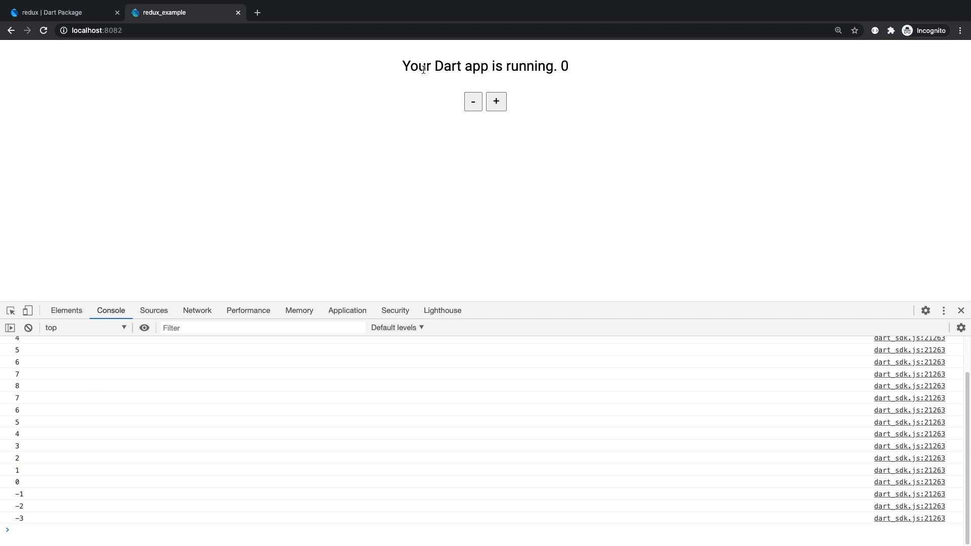
pyautogui.moveTo(402, 67)
pyautogui.mouseDown()
pyautogui.moveTo(577, 67)
pyautogui.moveTo(569, 67)
pyautogui.mouseUp()
# Step: Move the output statement into a store.onChange.listen((int state) { ... }) callback on line 13
pyautogui.press('super+Tab')
pyautogui.click(458, 219)
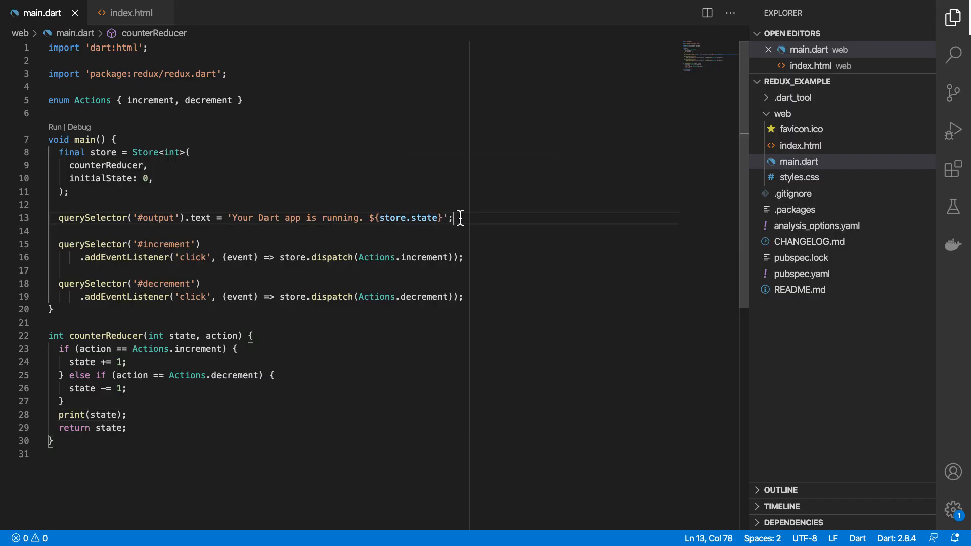
pyautogui.moveTo(460, 218)
pyautogui.mouseDown()
pyautogui.moveTo(60, 219)
pyautogui.moveTo(454, 221)
pyautogui.mouseUp()
pyautogui.hotkey('ctrl', 'c')
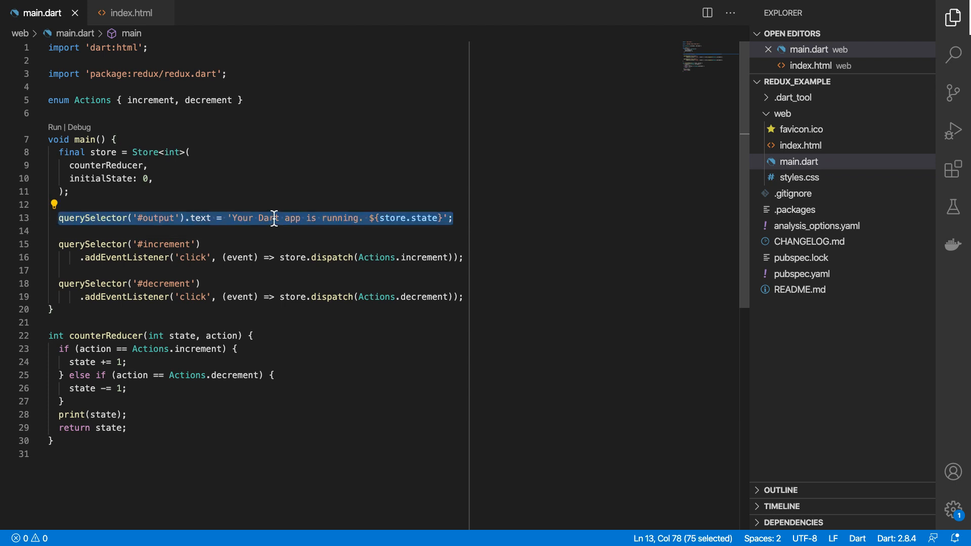
pyautogui.press('BackSpace')
pyautogui.write('s')
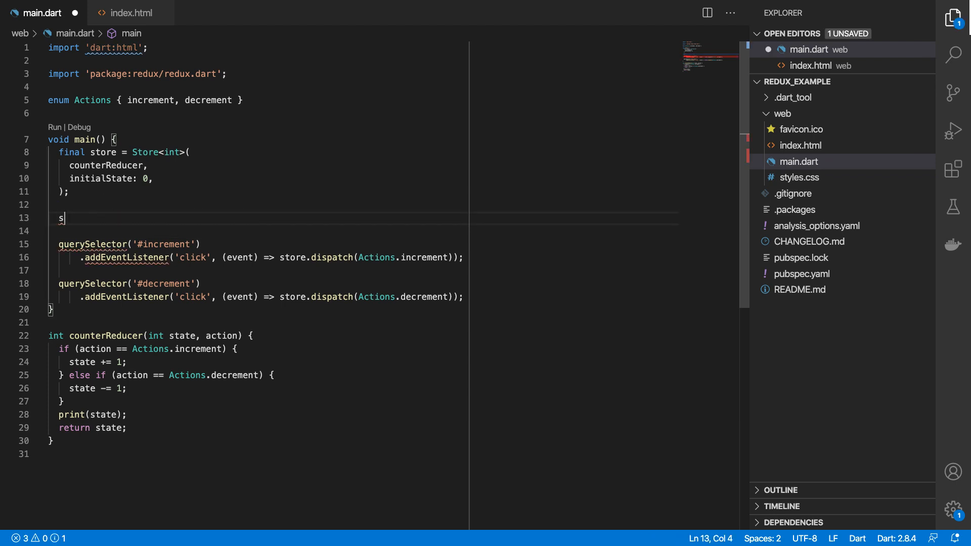
pyautogui.write('tore.on')
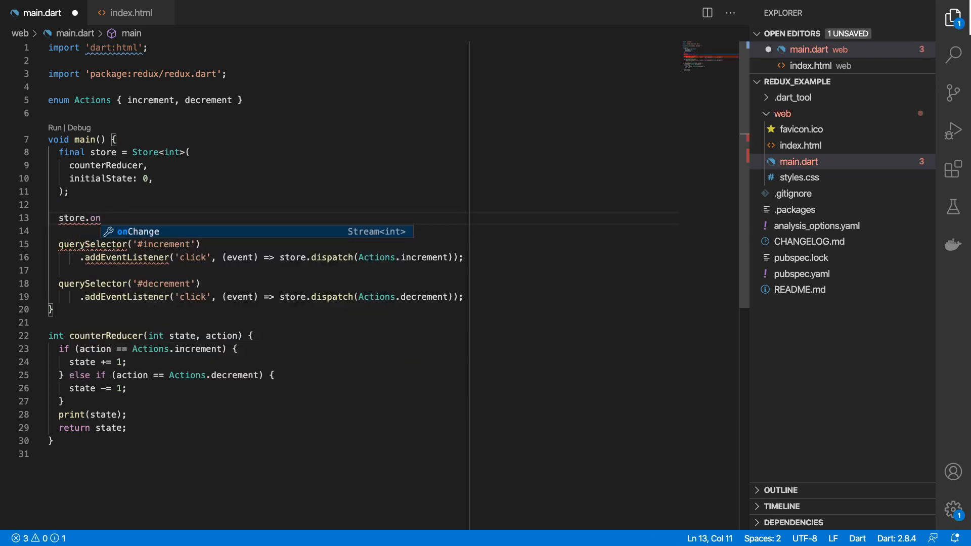
pyautogui.press('Return')
pyautogui.write('.li')
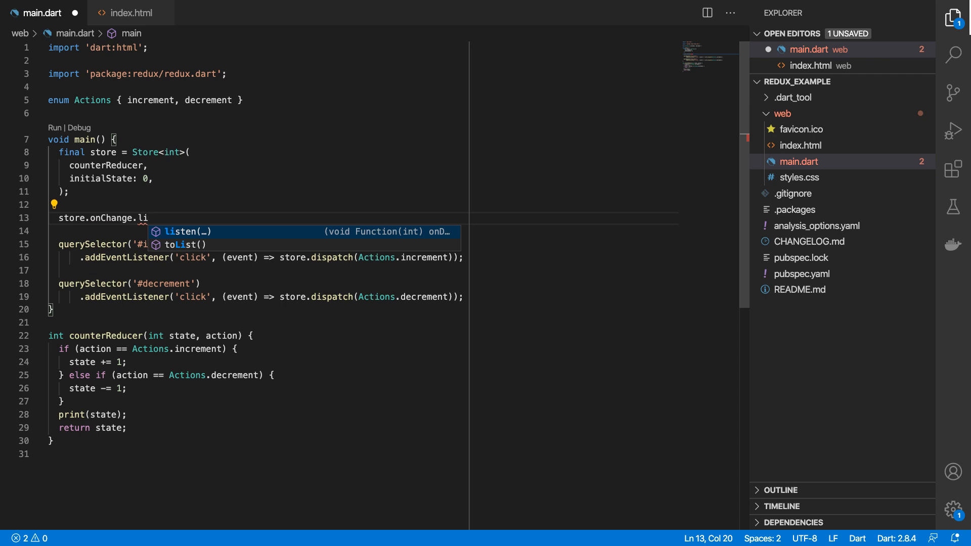
pyautogui.press('Return')
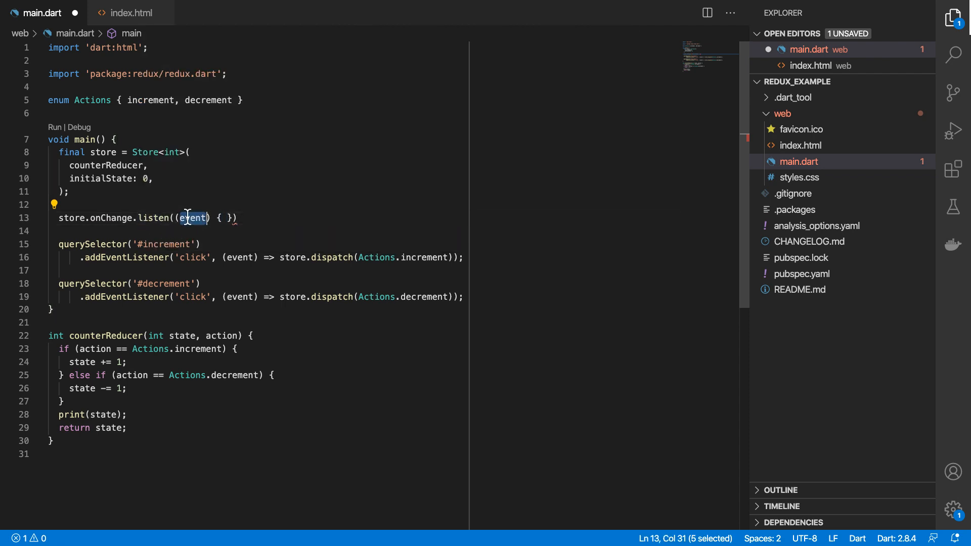
pyautogui.write('state')
pyautogui.click(183, 219)
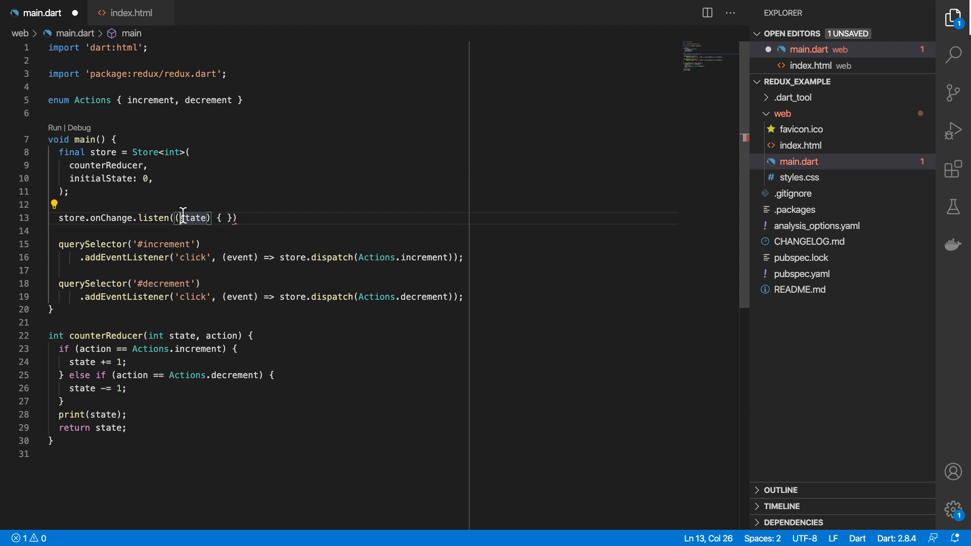
pyautogui.write('int')
pyautogui.click(249, 219)
pyautogui.press('Return')
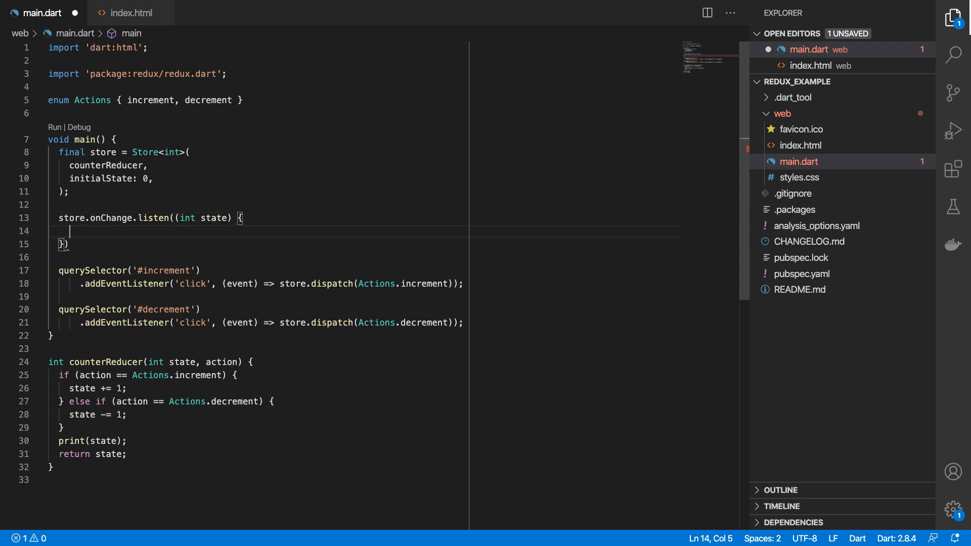
pyautogui.hotkey('ctrl', 'v')
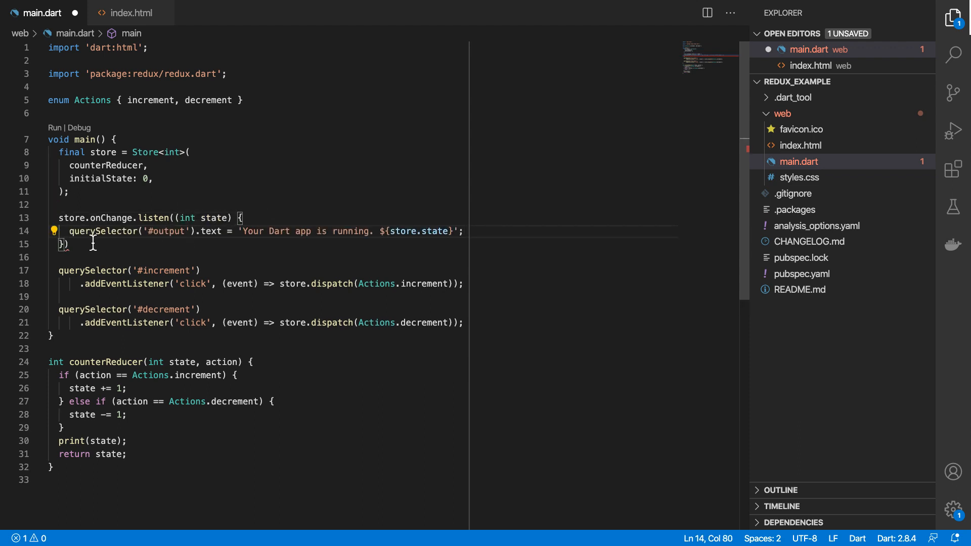
# Step: Interpolate ${state} instead of store.state in the heading text and save main.dart
pyautogui.click(91, 243)
pyautogui.write(';')
pyautogui.moveTo(389, 231); pyautogui.dragTo(421, 231)
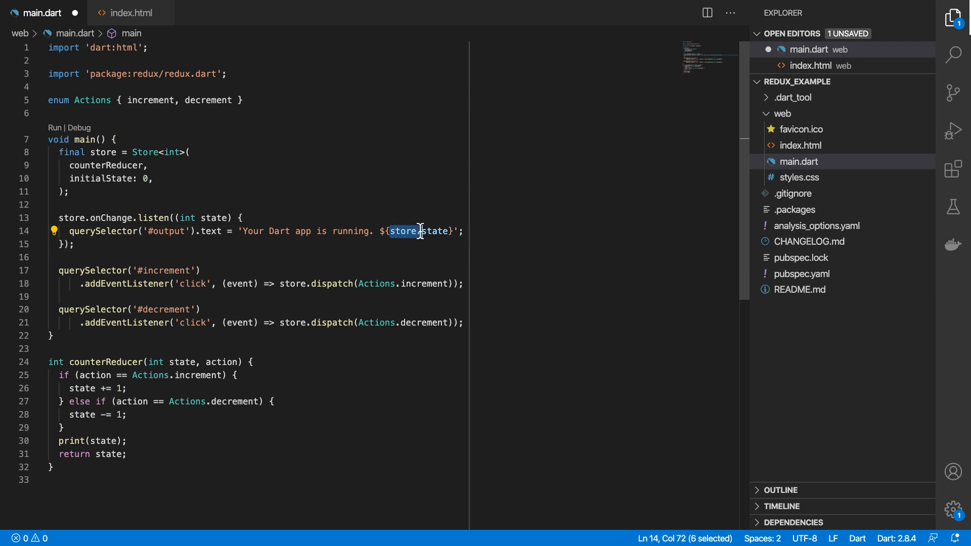
pyautogui.press('BackSpace')
pyautogui.hotkey('ctrl', 's')
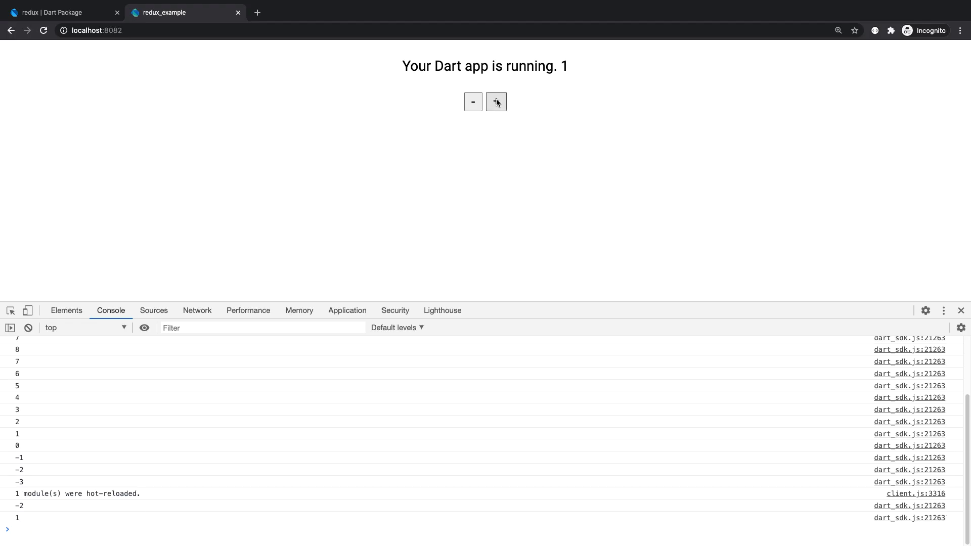
# Step: Drive the counter up to 9, down to -5 and back up with + and -, then reload the page
pyautogui.click(496, 102)
pyautogui.click(497, 102)
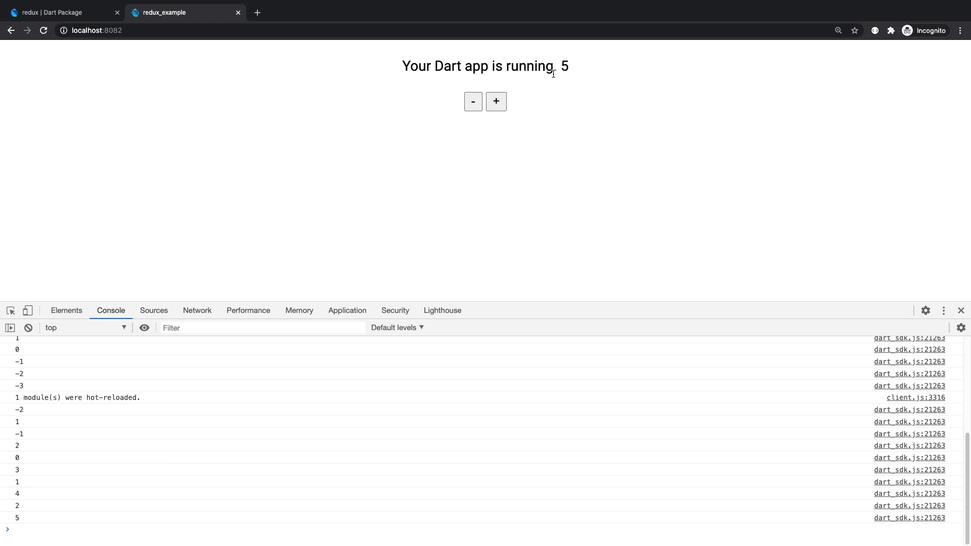
pyautogui.click(497, 102)
pyautogui.click(497, 102)
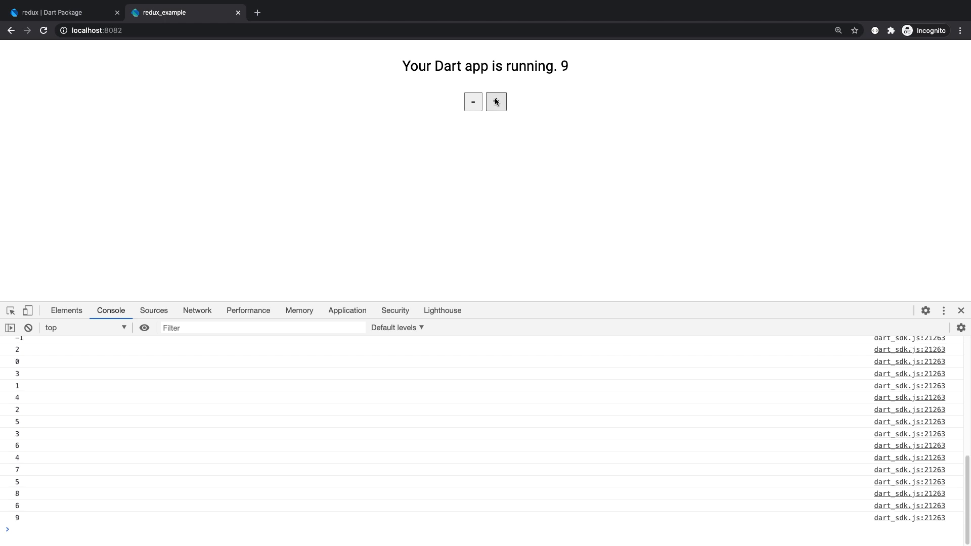
pyautogui.click(472, 104)
pyautogui.click(472, 103)
pyautogui.click(472, 104)
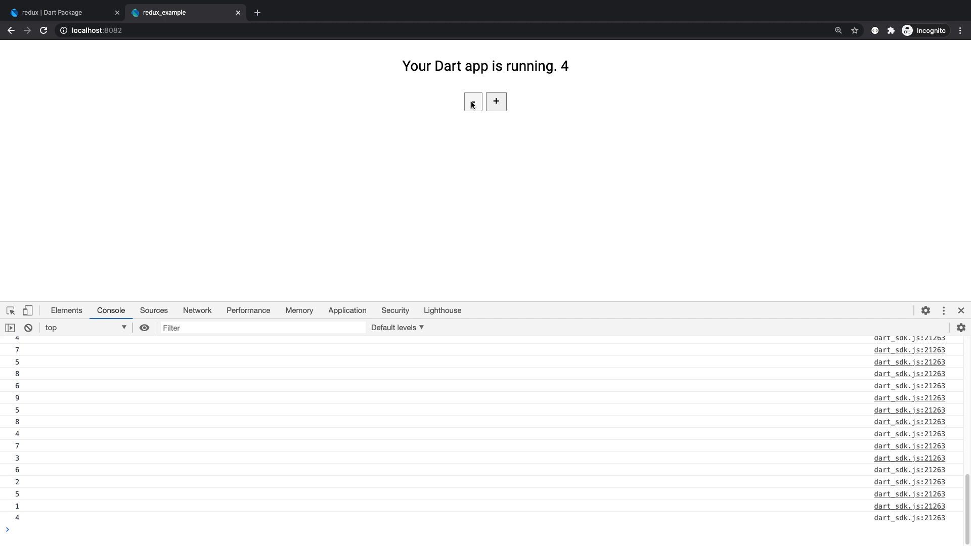
pyautogui.click(472, 104)
pyautogui.click(472, 104)
pyautogui.click(471, 104)
pyautogui.click(473, 103)
pyautogui.click(473, 103)
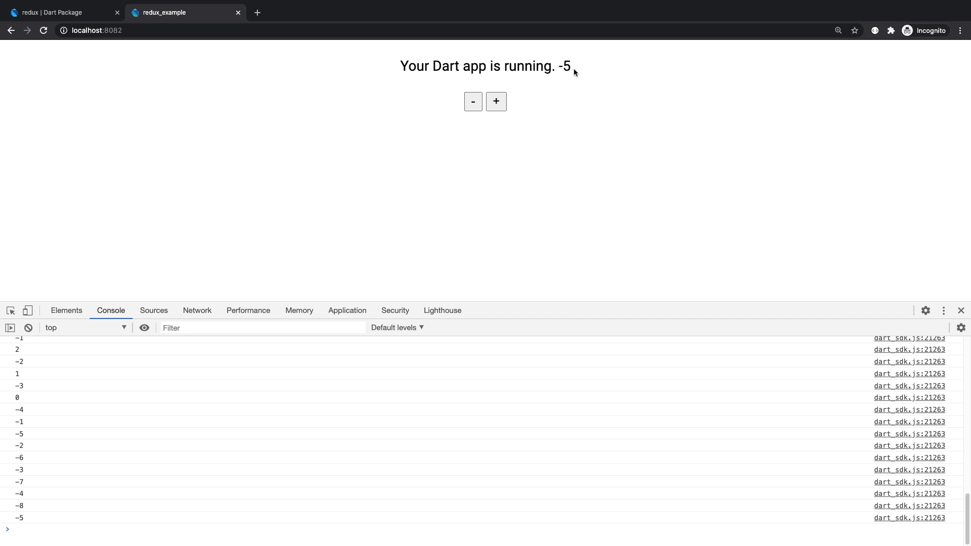
pyautogui.moveTo(559, 66); pyautogui.dragTo(570, 66)
pyautogui.click(497, 103)
pyautogui.click(497, 103)
pyautogui.click(497, 103)
pyautogui.click(497, 102)
pyautogui.click(497, 103)
pyautogui.click(497, 102)
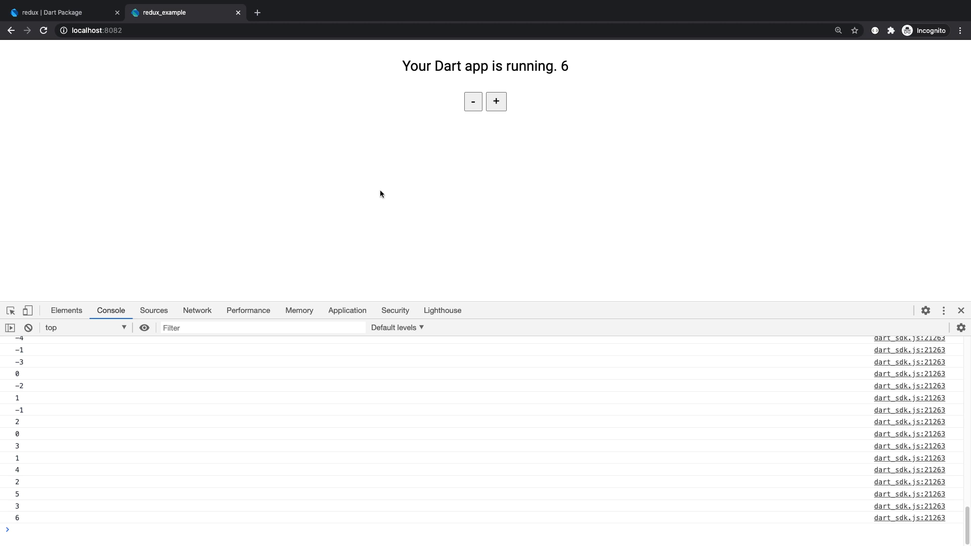
pyautogui.hotkey('ctrl', 'r')
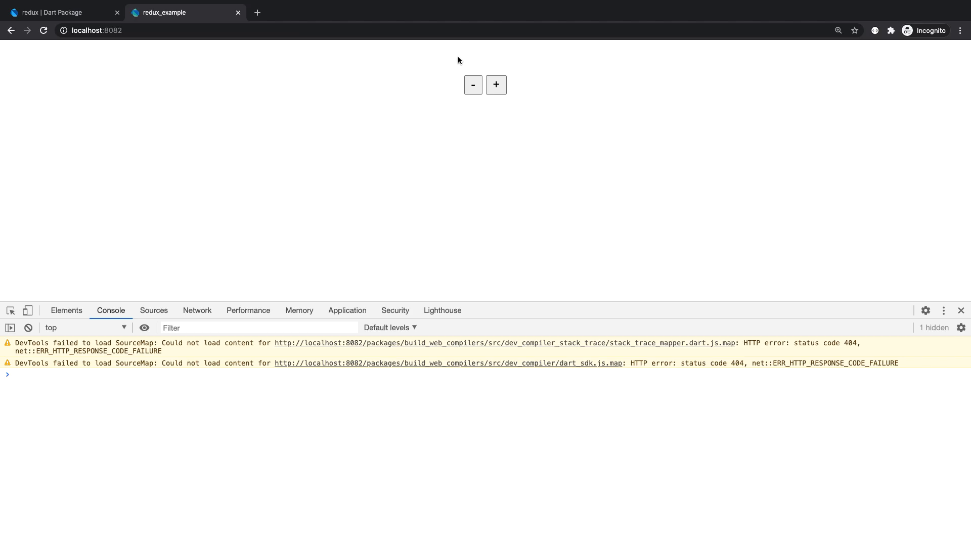
# Step: Extract the listener's callback body into a standalone render function below main
pyautogui.press('super+Tab')
pyautogui.press('BackSpace')
pyautogui.click(79, 322)
pyautogui.hotkey('ctrl', 'v')
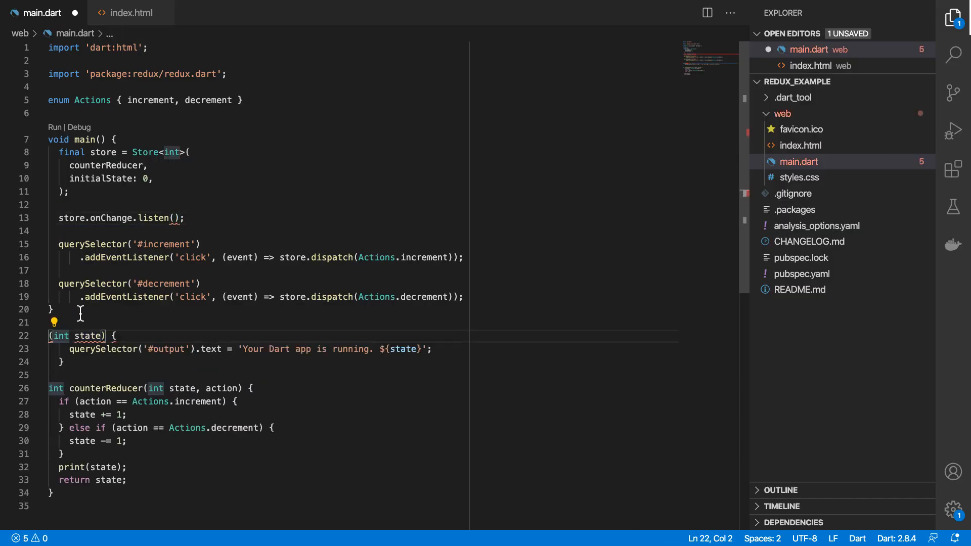
pyautogui.click(49, 335)
pyautogui.write('render')
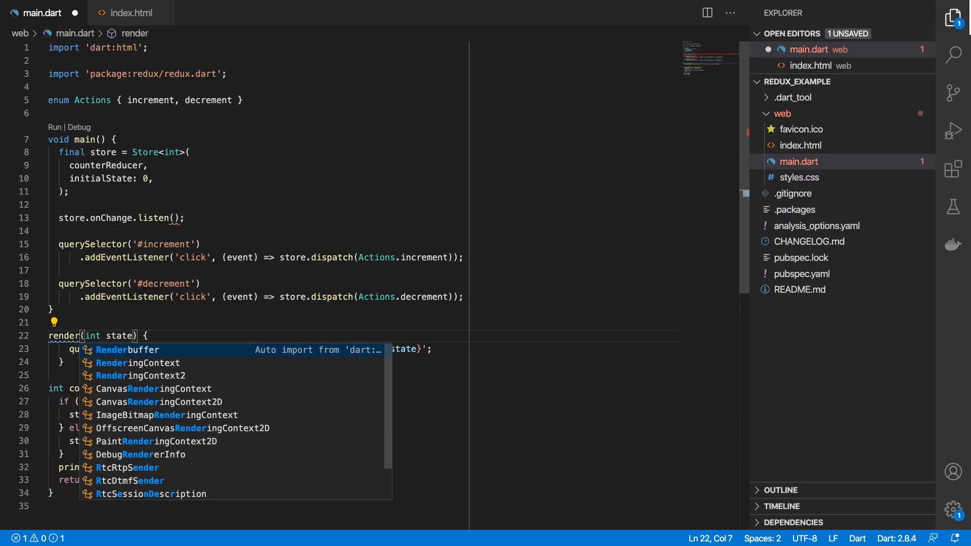
pyautogui.press('Escape')
pyautogui.press('Home')
pyautogui.write('void')
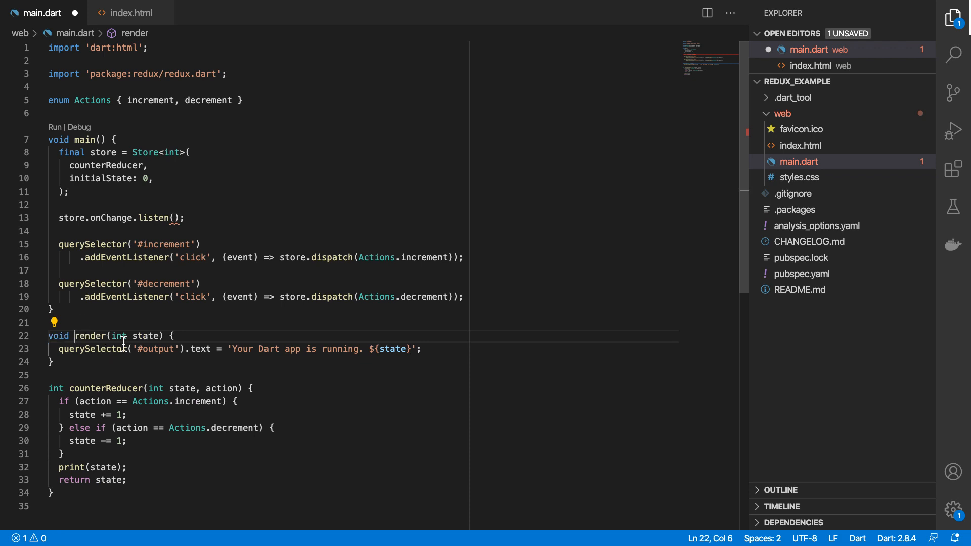
# Step: Call render in the listener and render(store.state) at startup on line 13, save and reload the app
pyautogui.click(175, 218)
pyautogui.write('render')
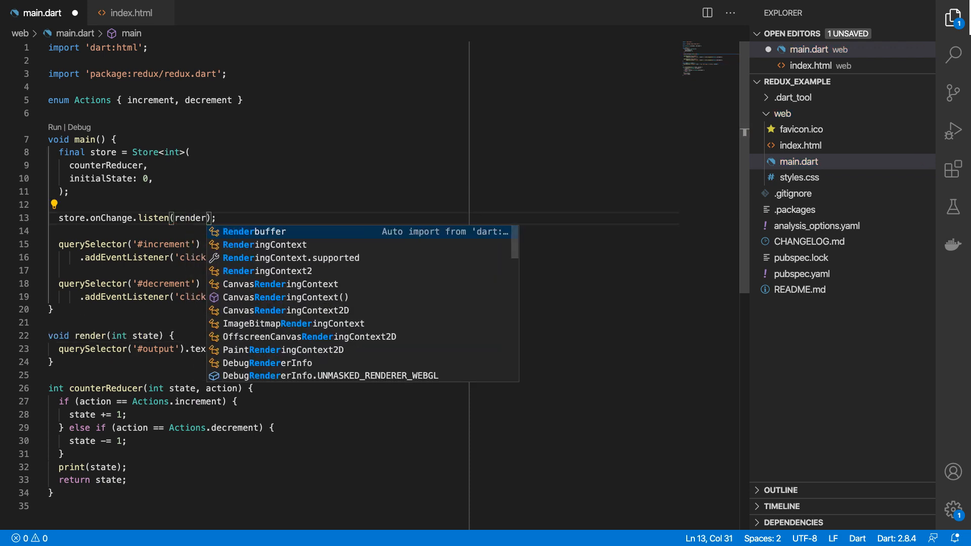
pyautogui.press('Escape')
pyautogui.press('Up')
pyautogui.press('Return')
pyautogui.write('re')
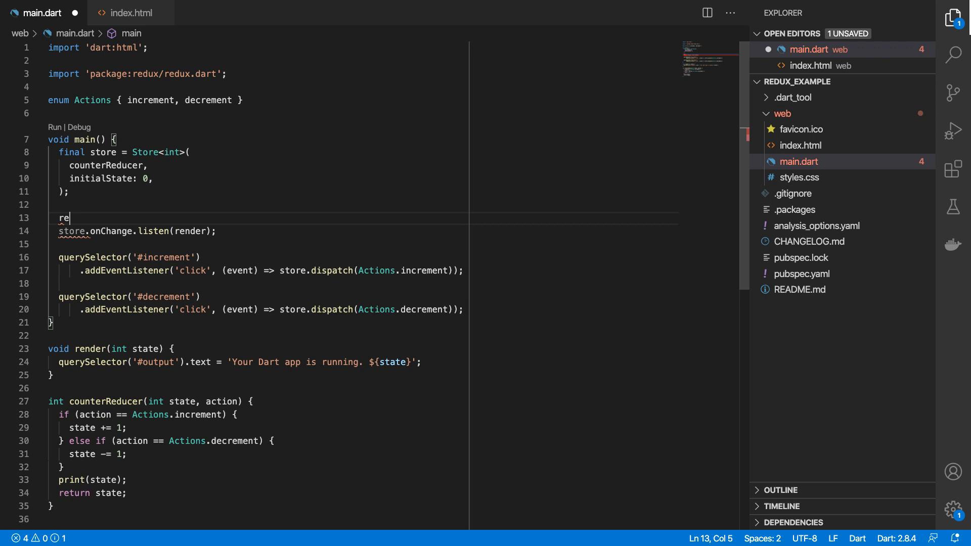
pyautogui.write('nder(')
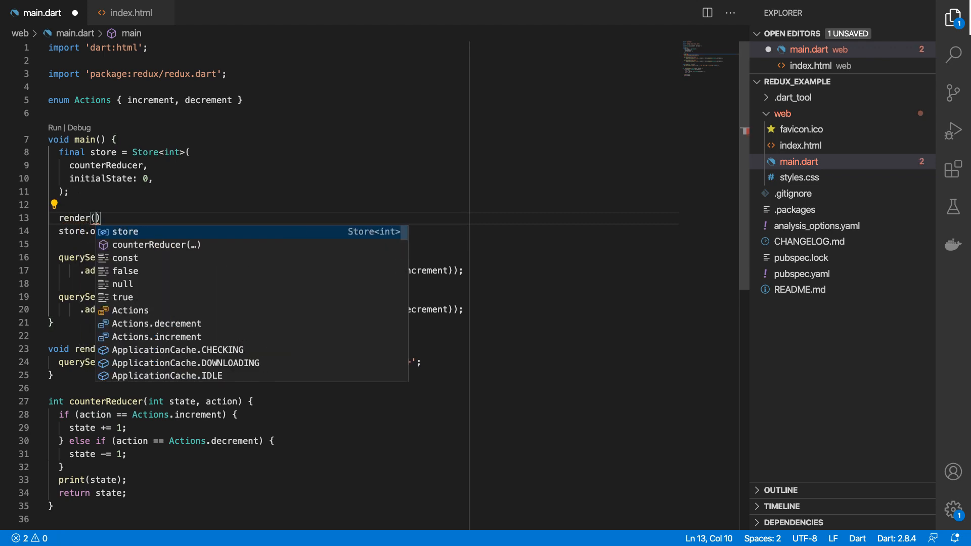
pyautogui.write('store.state);')
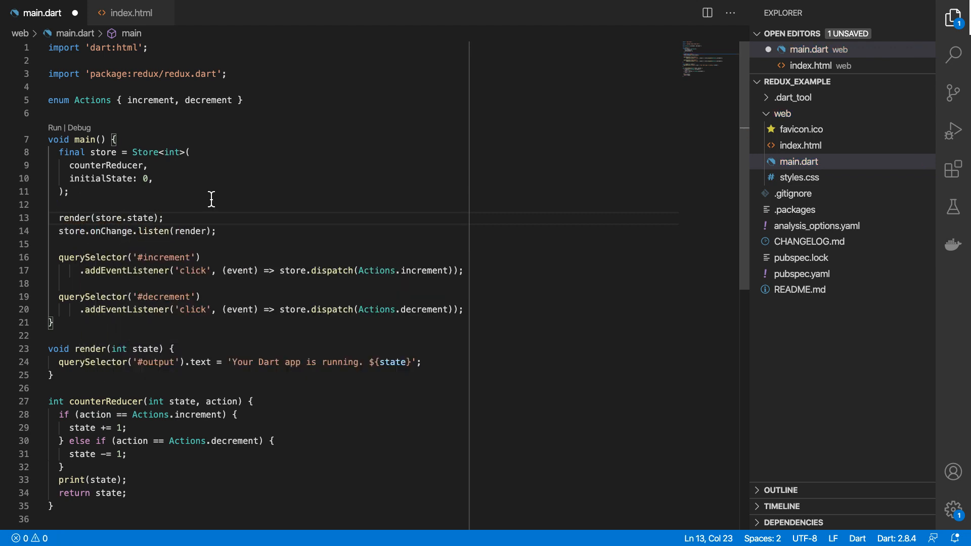
pyautogui.moveTo(71, 180); pyautogui.dragTo(143, 178)
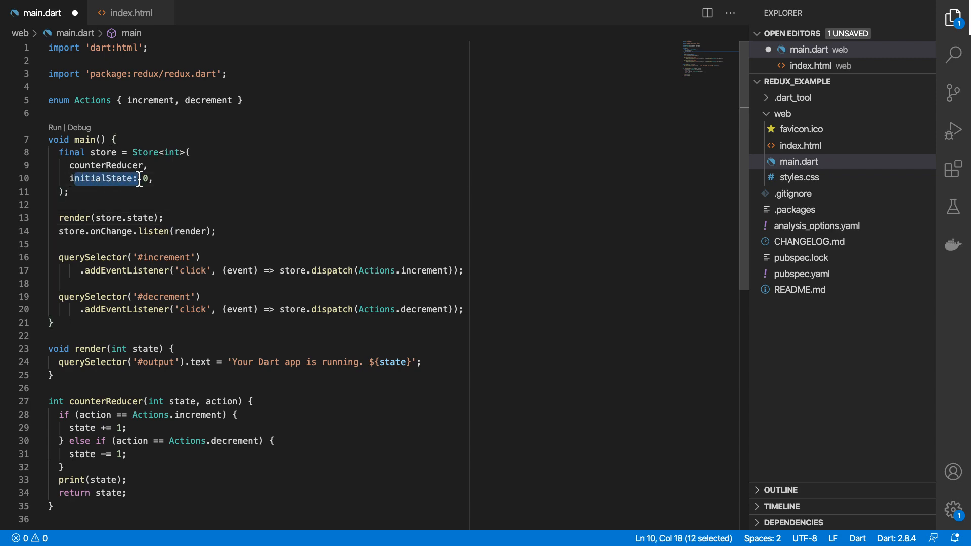
pyautogui.click(198, 216)
pyautogui.hotkey('ctrl', 's')
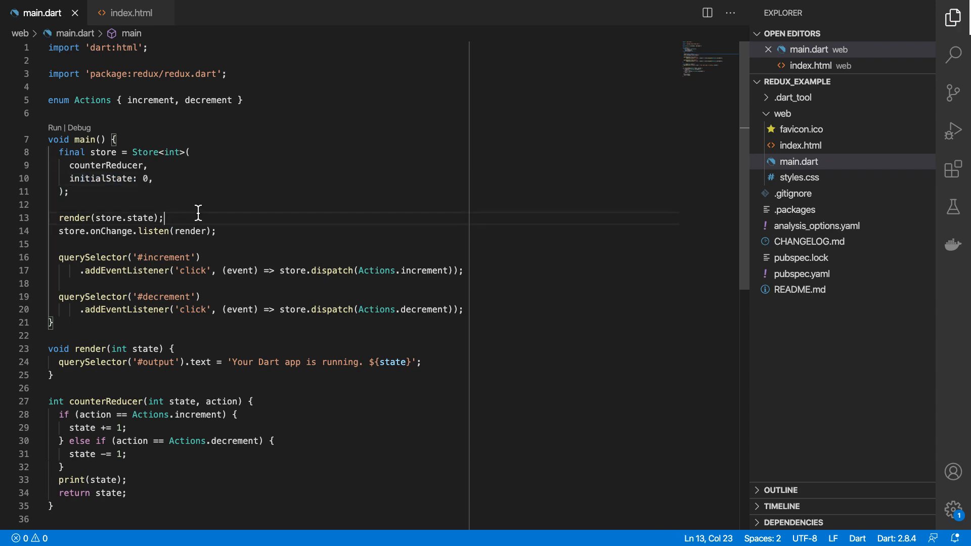
pyautogui.press('super+Tab')
pyautogui.press('super+r')
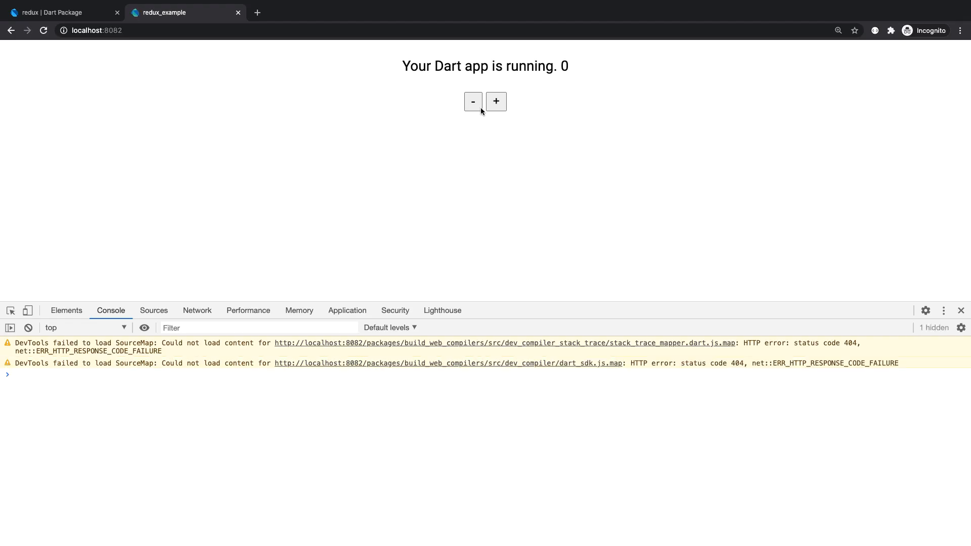
# Step: Count up to 4, reload to see it reset to 0, clear the console and return to the code
pyautogui.click(495, 101)
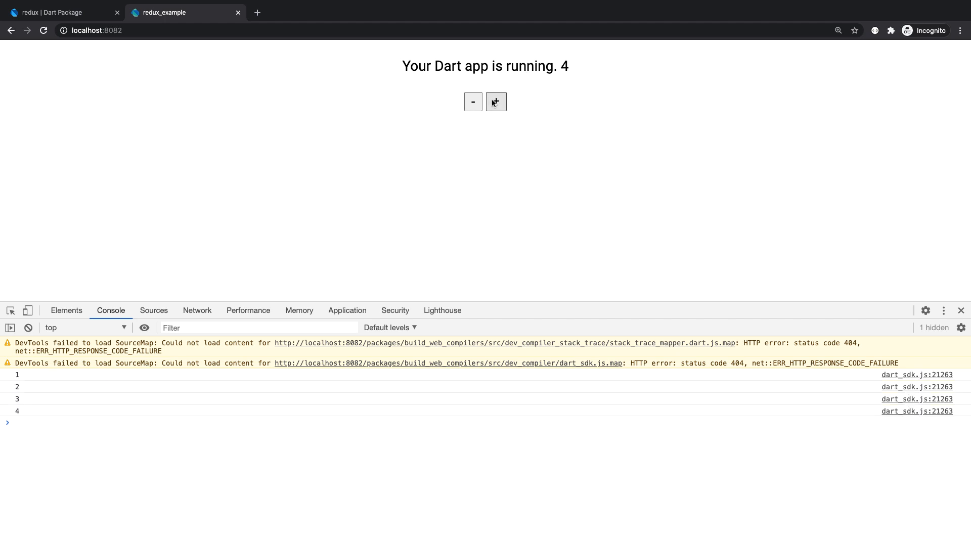
pyautogui.press('super+r')
pyautogui.hotkey('ctrl', 'l')
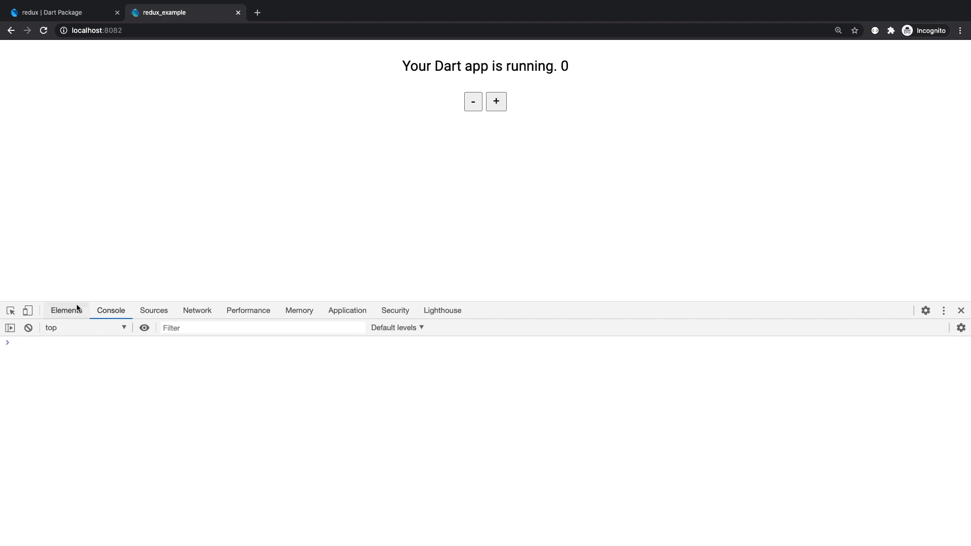
pyautogui.press('super+Tab')
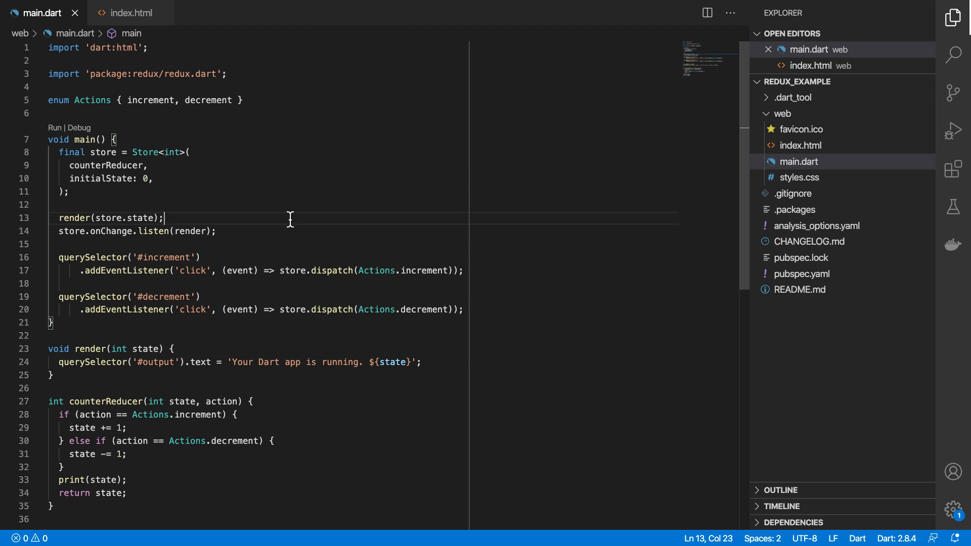
# Step: Add a middleware: [loggingMiddleware] option to the Store after initialState: 0
pyautogui.moveTo(280, 270); pyautogui.dragTo(450, 271)
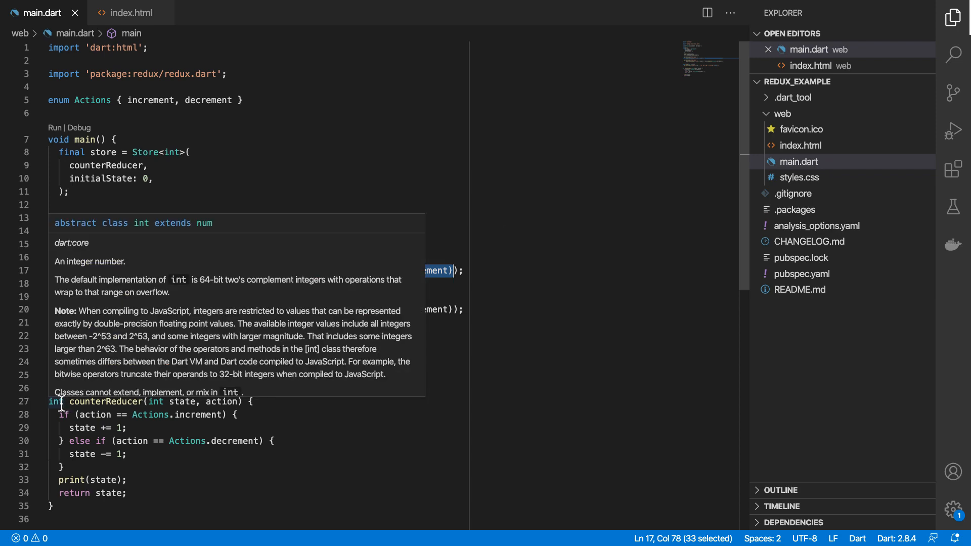
pyautogui.moveTo(67, 402); pyautogui.dragTo(73, 516)
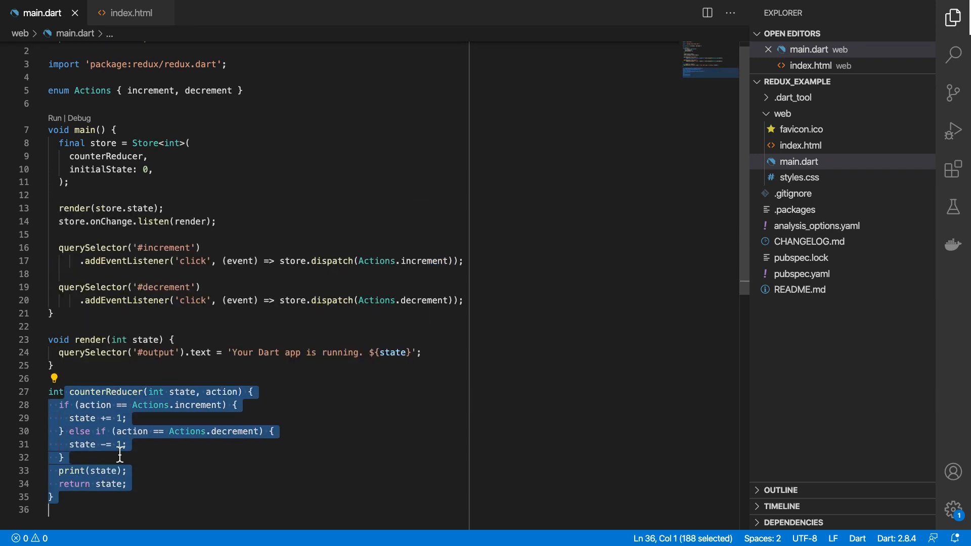
pyautogui.scroll(1, 169, 182)
pyautogui.click(168, 178)
pyautogui.press('Return')
pyautogui.write('middleware:')
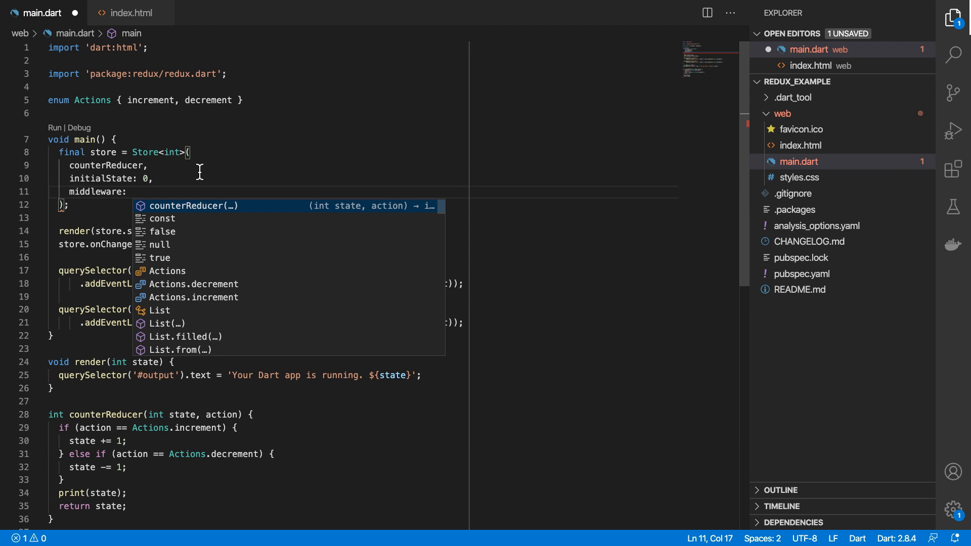
pyautogui.write('[')
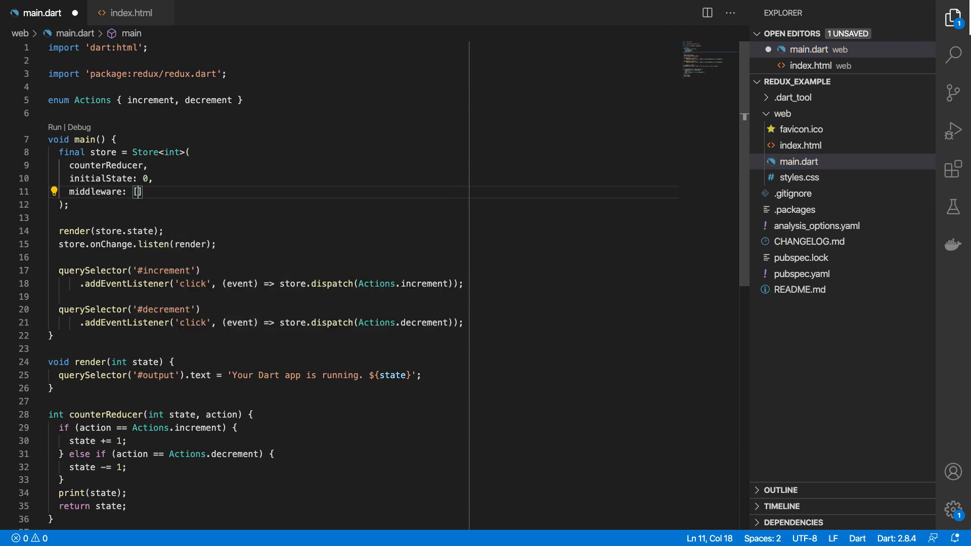
pyautogui.press('Return')
pyautogui.write('logg')
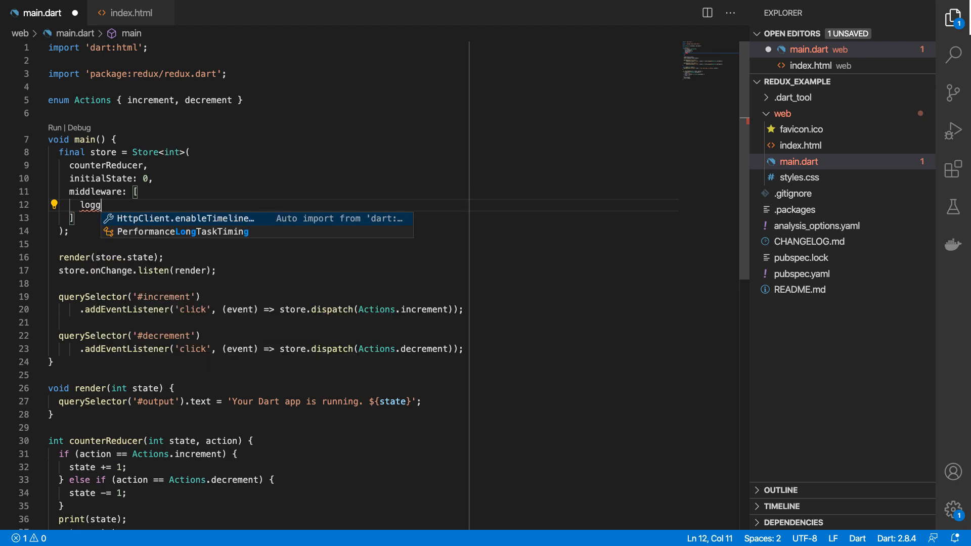
pyautogui.write('ingMi')
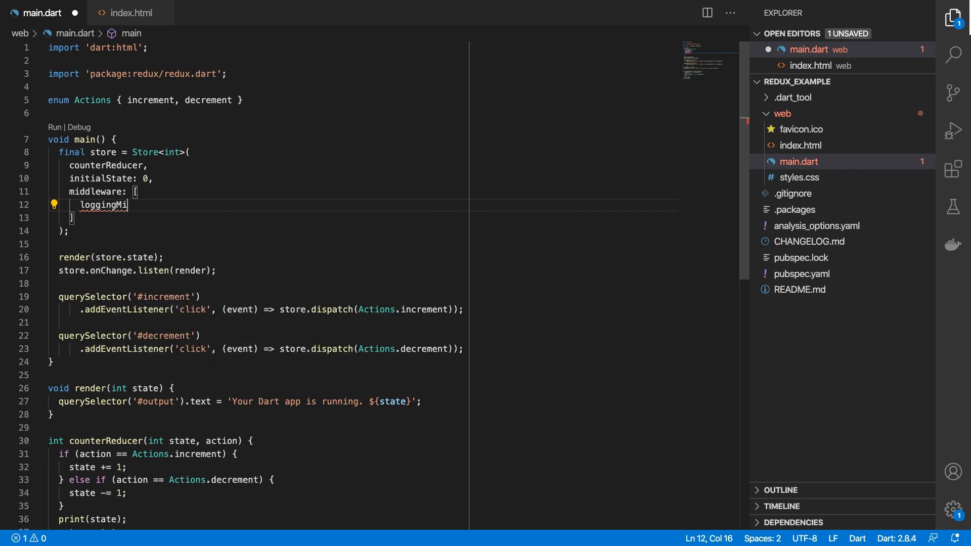
pyautogui.write('ddleware')
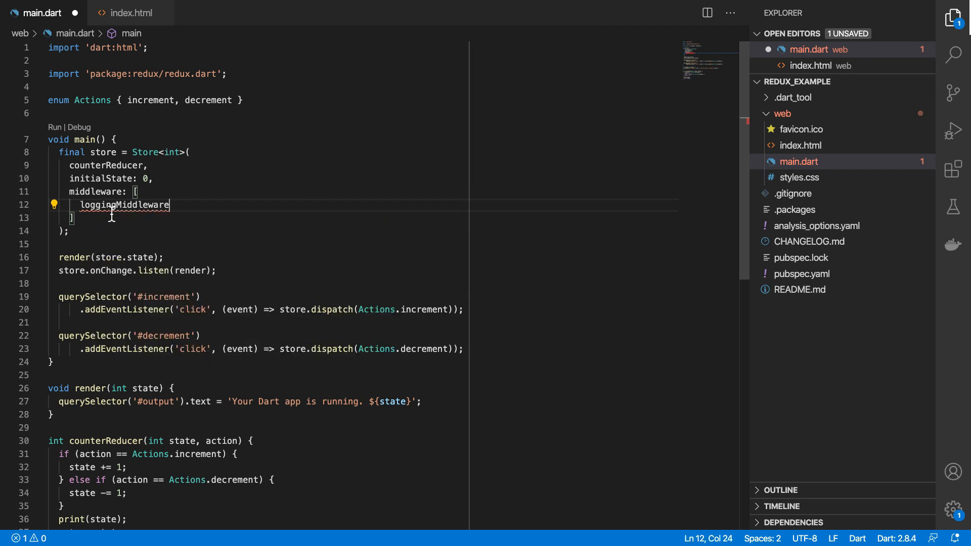
# Step: Define loggingMiddleware(Store<int> store, action, NextDispatcher next) printing DateTime.now() and action, calling next(action), and save
pyautogui.click(61, 363)
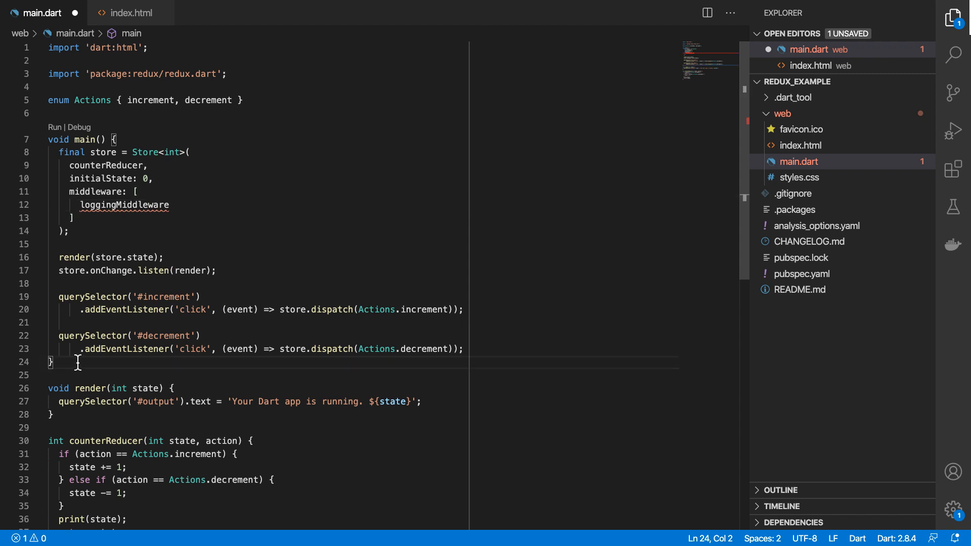
pyautogui.press('Return')
pyautogui.press('Return')
pyautogui.write('void loggingMiddleware(')
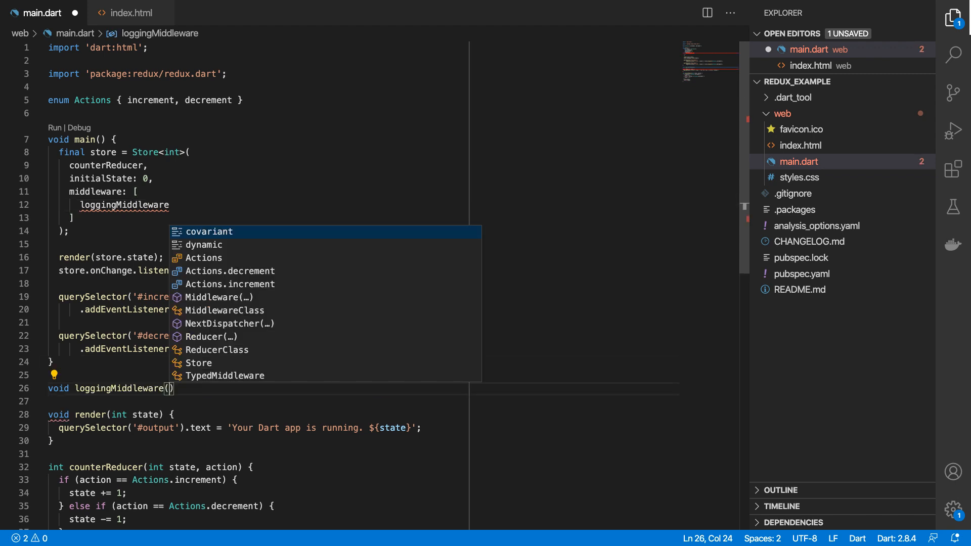
pyautogui.write('Store<int> store, action, NextDispatcher next) {')
pyautogui.press('Return')
pyautogui.write('print(')
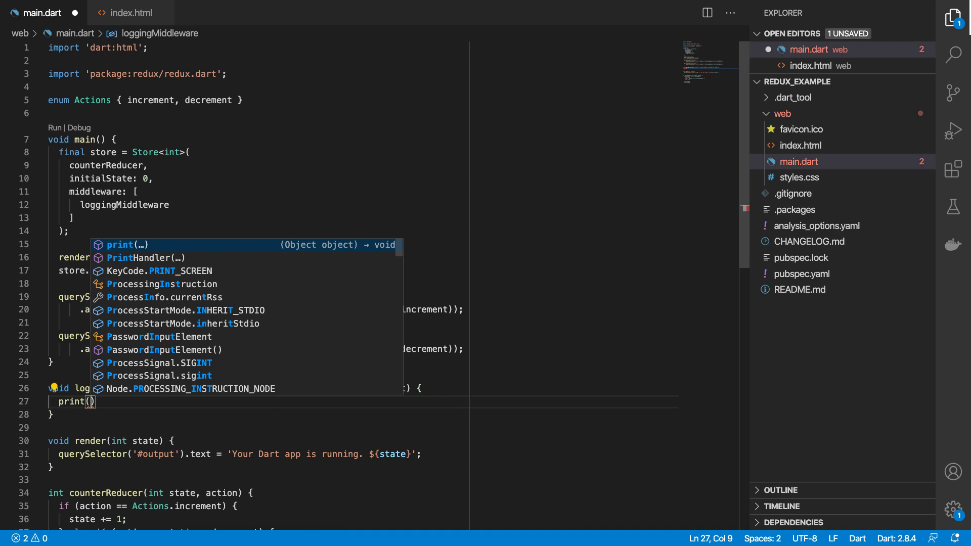
pyautogui.press('Return')
pyautogui.write("'${")
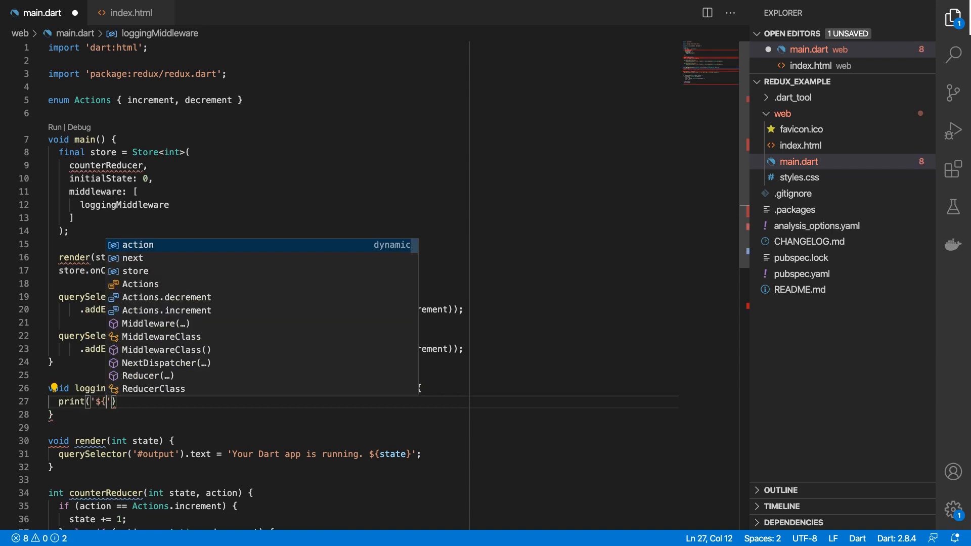
pyautogui.write('DateTime.now()}: ${acti')
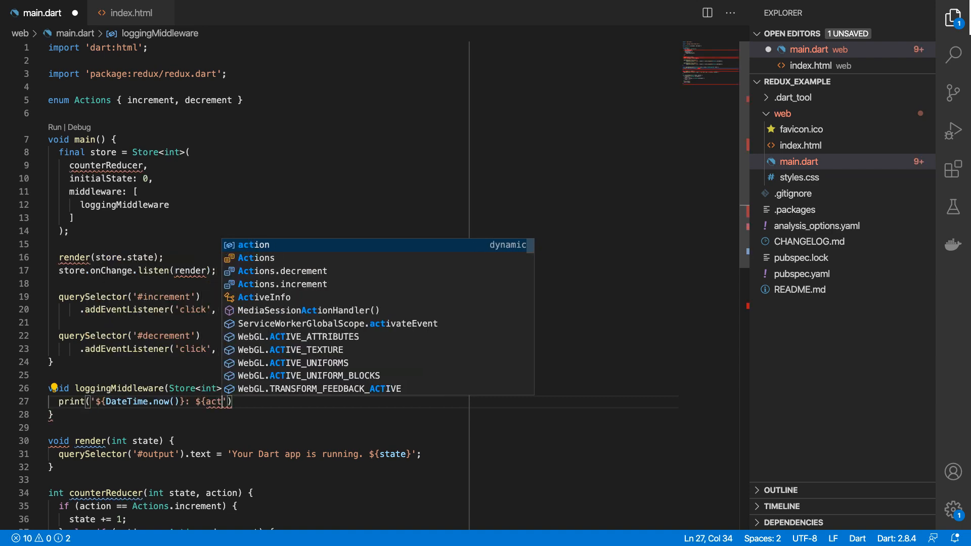
pyautogui.write('on}')
pyautogui.press('End')
pyautogui.write(';')
pyautogui.press('Return')
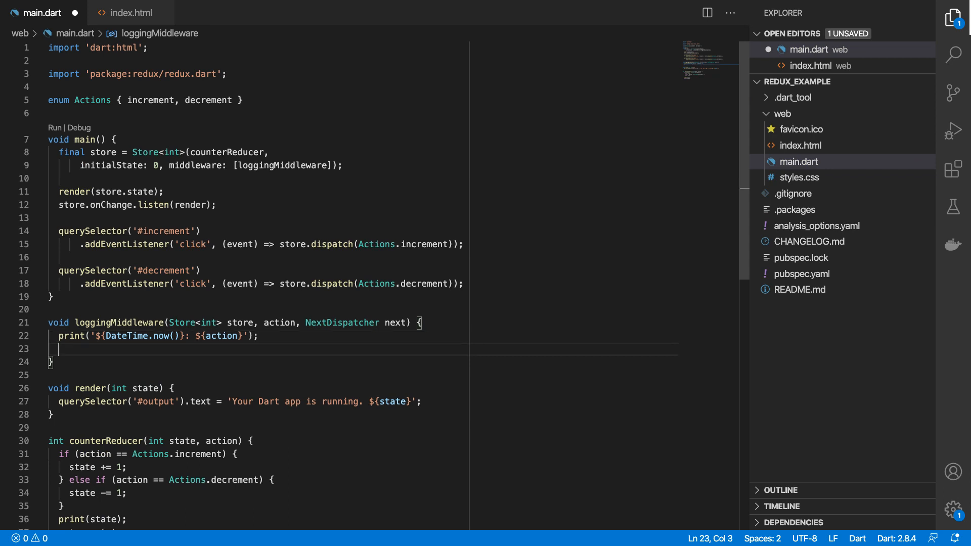
pyautogui.write('next(')
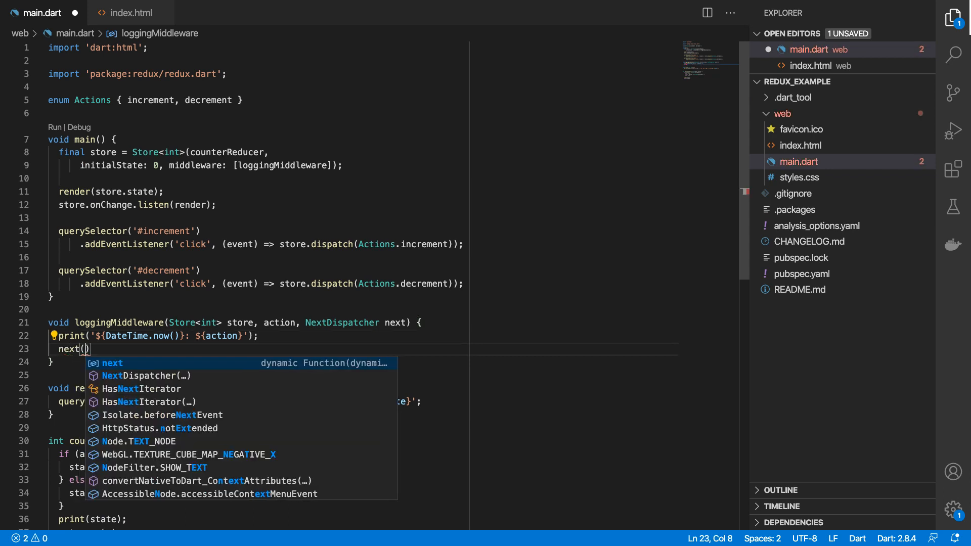
pyautogui.write('actio')
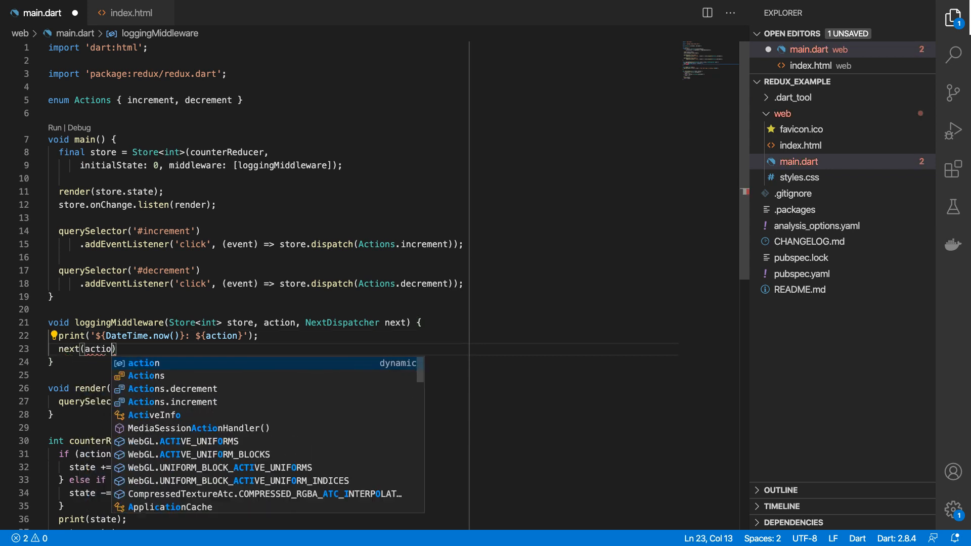
pyautogui.write('n);')
pyautogui.hotkey('ctrl', 's')
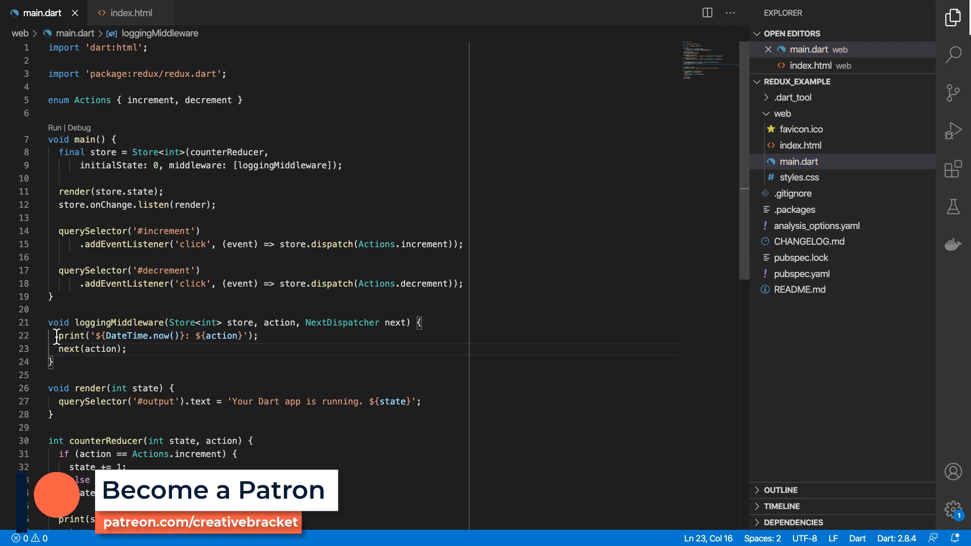
# Step: Review the print statement, the next(action) call and the counterReducer logic
pyautogui.moveTo(58, 336); pyautogui.dragTo(281, 336)
pyautogui.moveTo(59, 349); pyautogui.dragTo(129, 350)
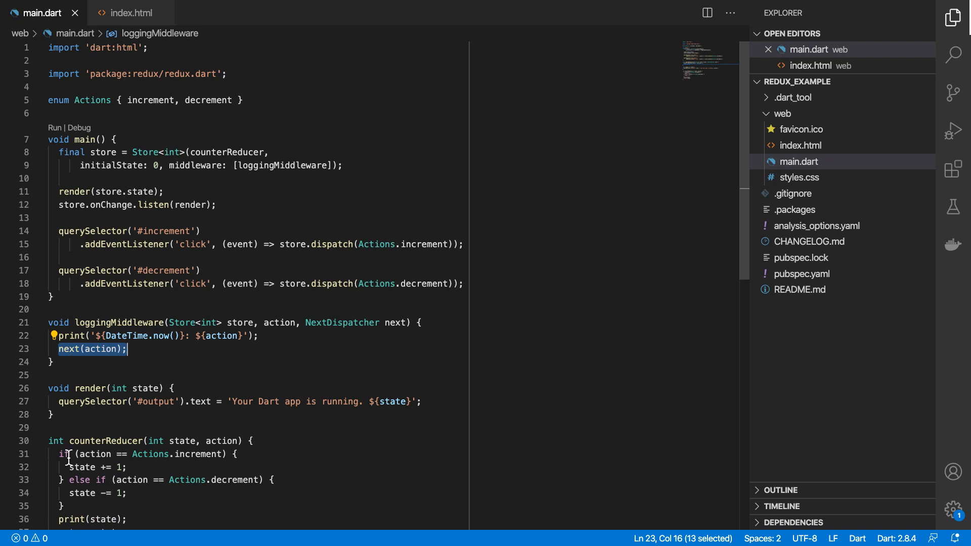
pyautogui.moveTo(50, 440); pyautogui.dragTo(116, 504)
pyautogui.click(84, 415)
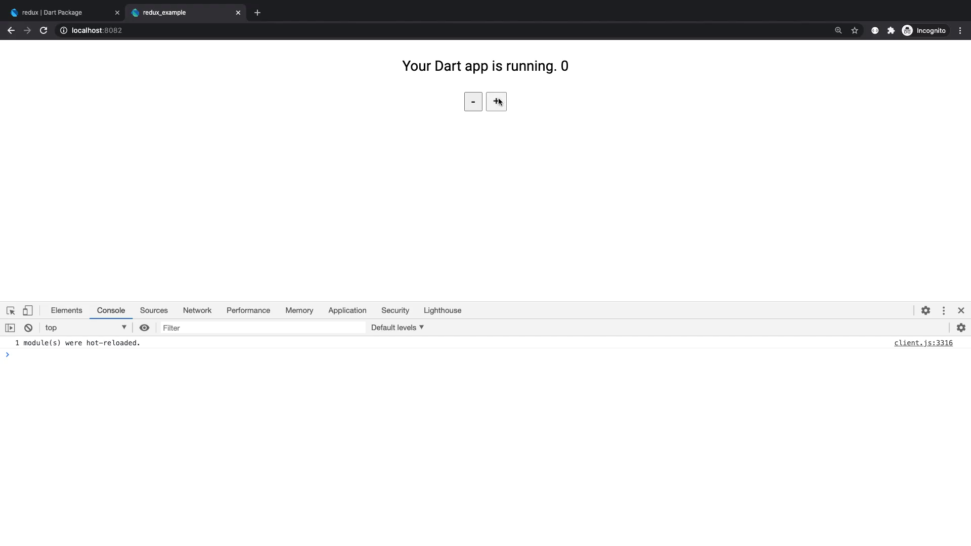
# Step: Increment the counter to 1 and check the console logs Actions.increment followed by 1
pyautogui.click(497, 102)
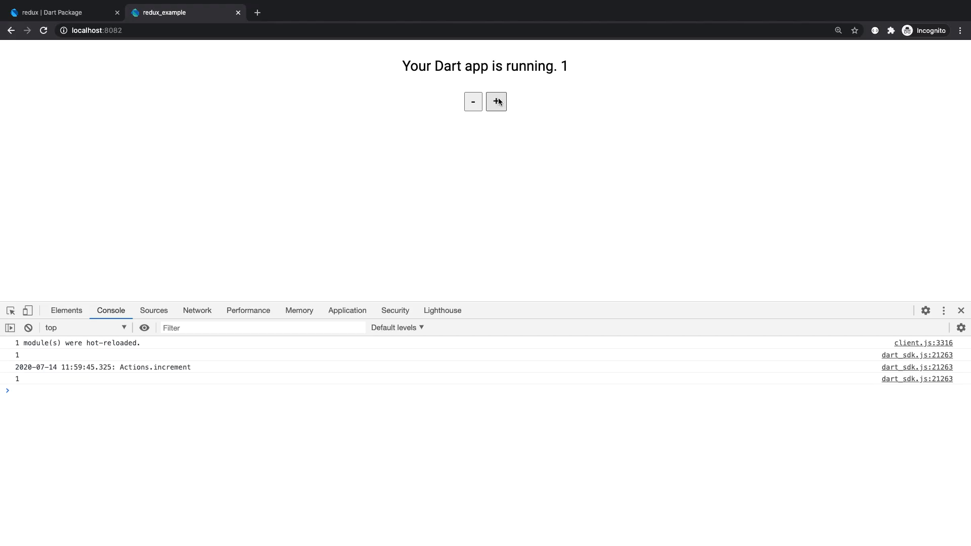
pyautogui.moveTo(15, 368); pyautogui.dragTo(192, 370)
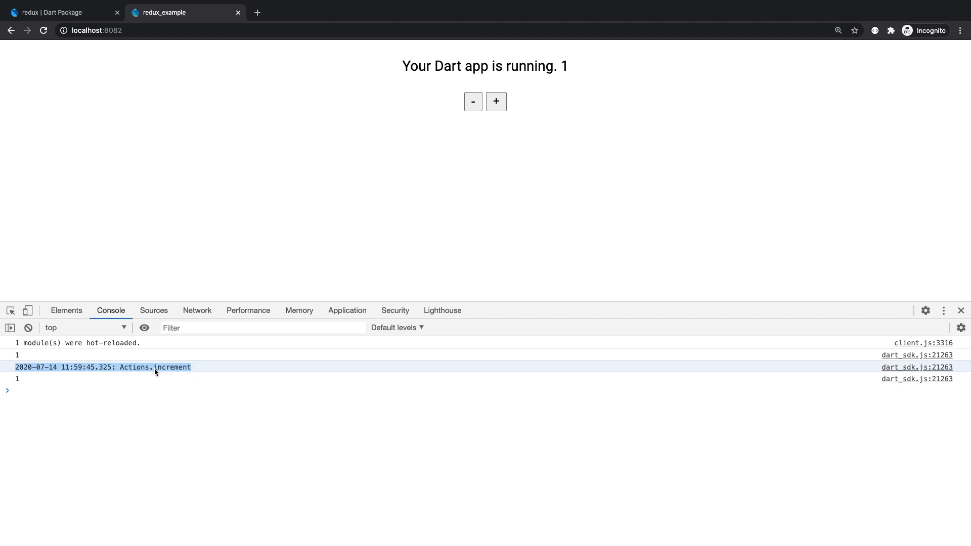
pyautogui.moveTo(21, 379); pyautogui.dragTo(15, 382)
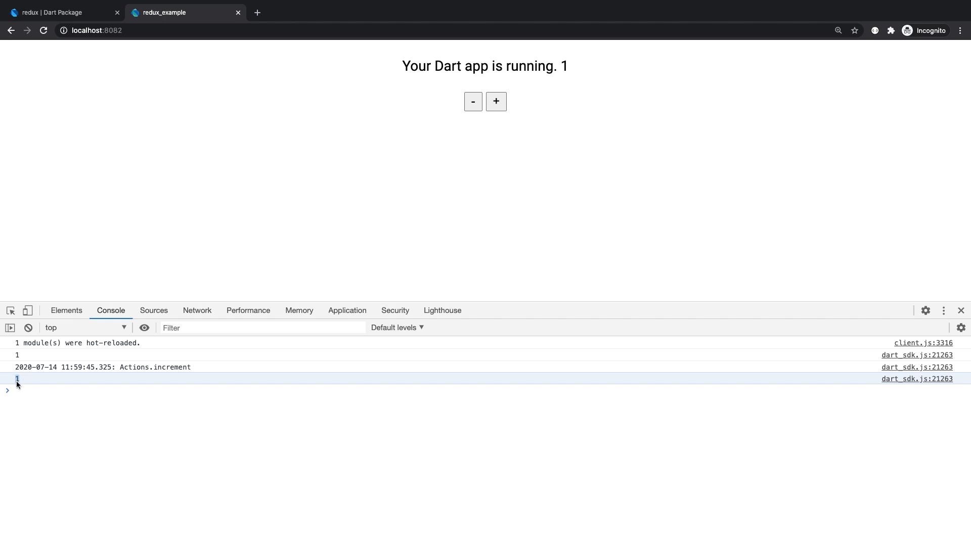
# Step: Comment out print(state) in counterReducer, save main.dart and return to the browser
pyautogui.press('super+Tab')
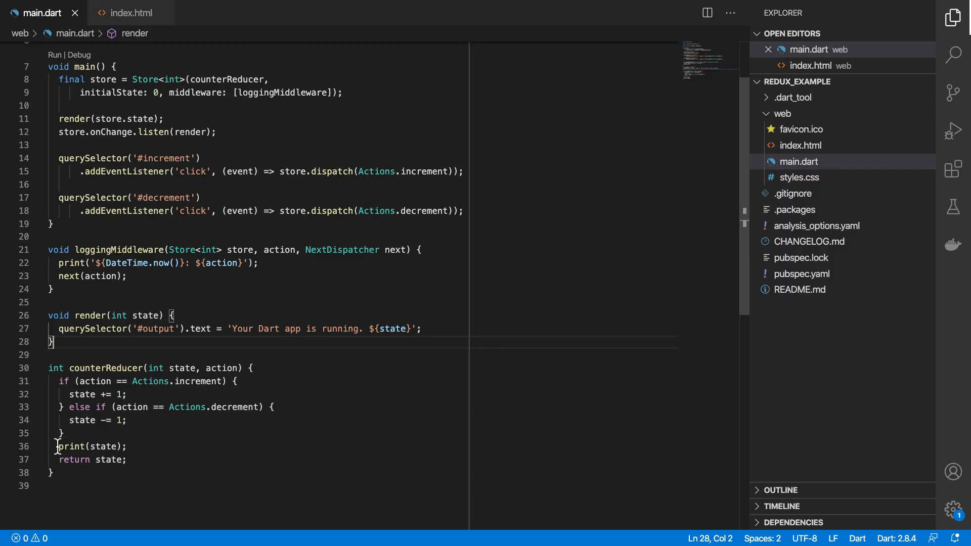
pyautogui.moveTo(100, 448); pyautogui.dragTo(130, 448)
pyautogui.click(133, 447)
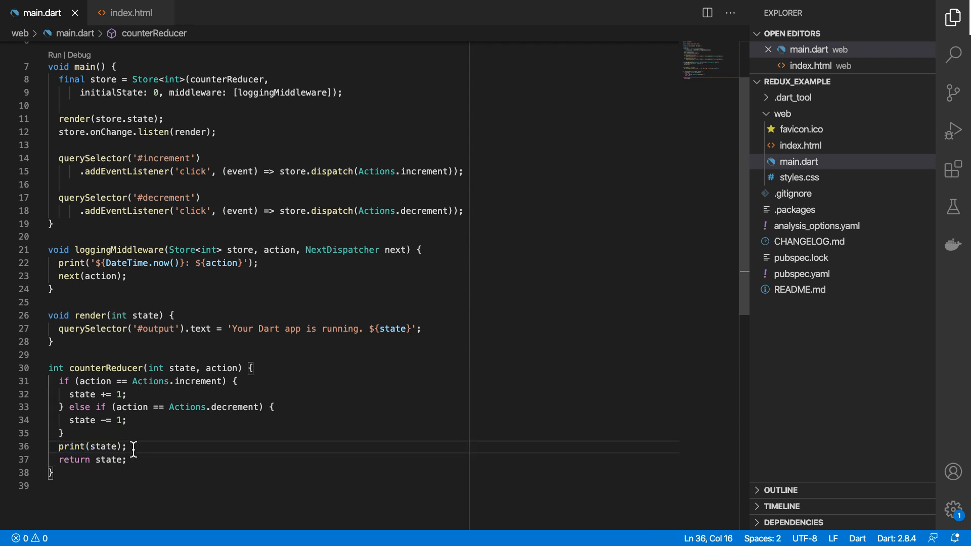
pyautogui.hotkey('ctrl', '/')
pyautogui.hotkey('ctrl', 's')
pyautogui.scroll(2, 132, 447)
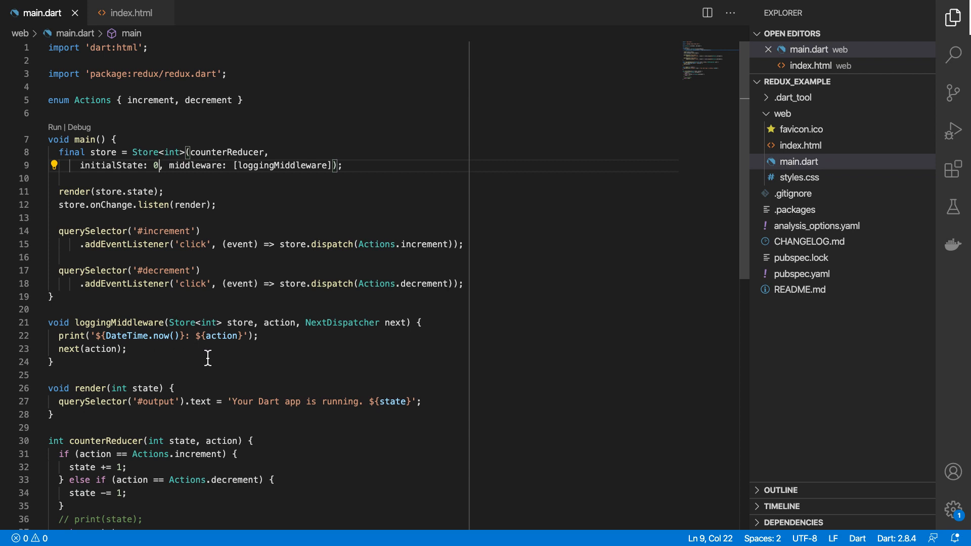
pyautogui.press('super+Tab')
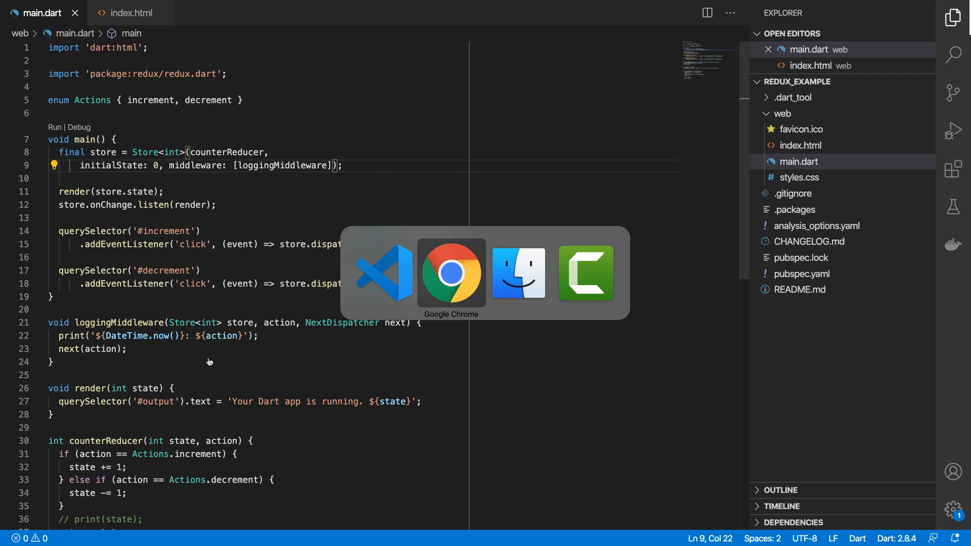
# Step: Reload, clear the console, then raise the counter repeatedly and lower it once
pyautogui.press('super+r')
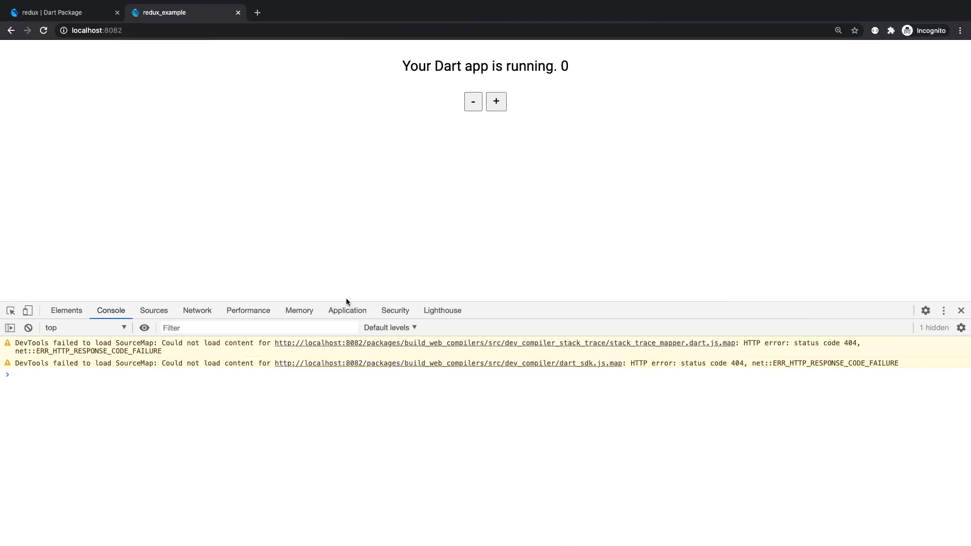
pyautogui.click(29, 328)
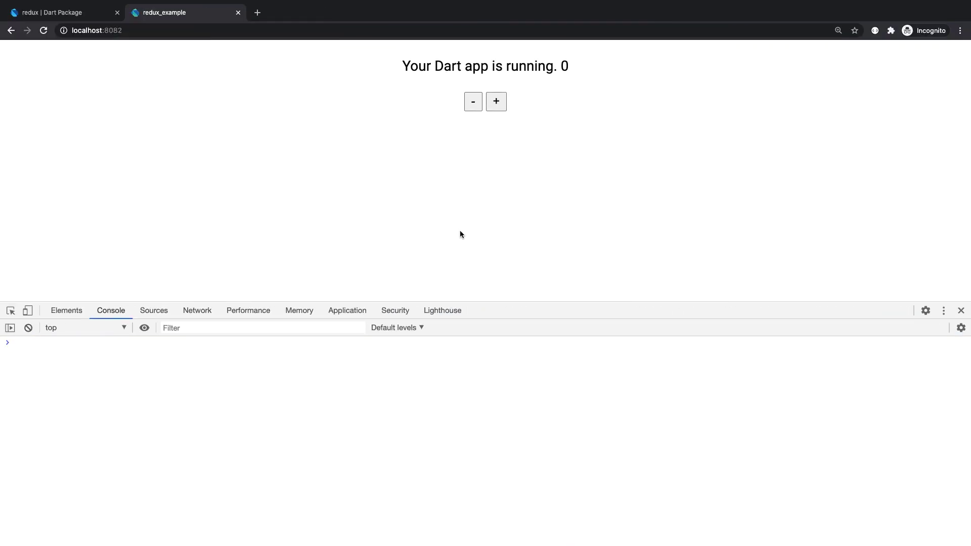
pyautogui.click(498, 101)
pyautogui.doubleClick(498, 101)
pyautogui.tripleClick(497, 102)
pyautogui.doubleClick(497, 104)
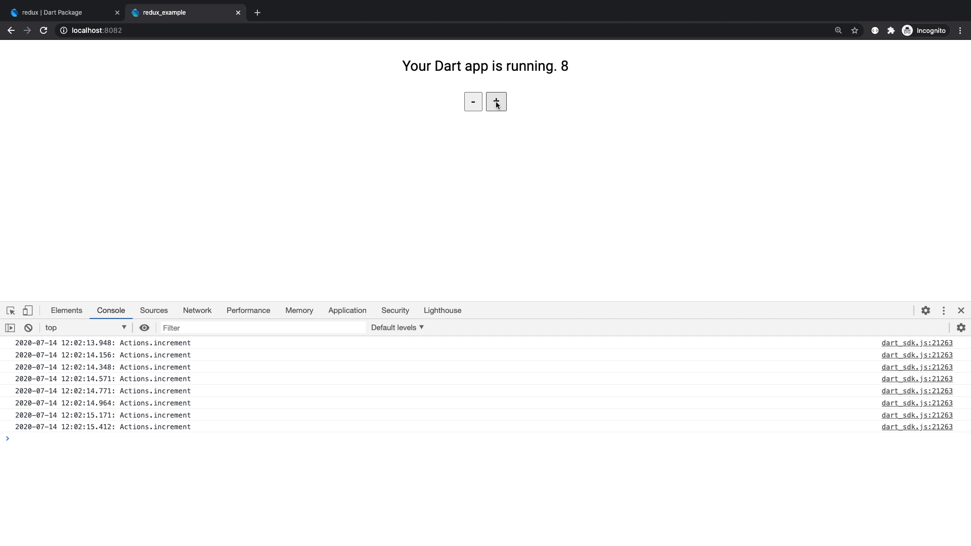
pyautogui.click(497, 105)
pyautogui.click(497, 105)
pyautogui.click(497, 105)
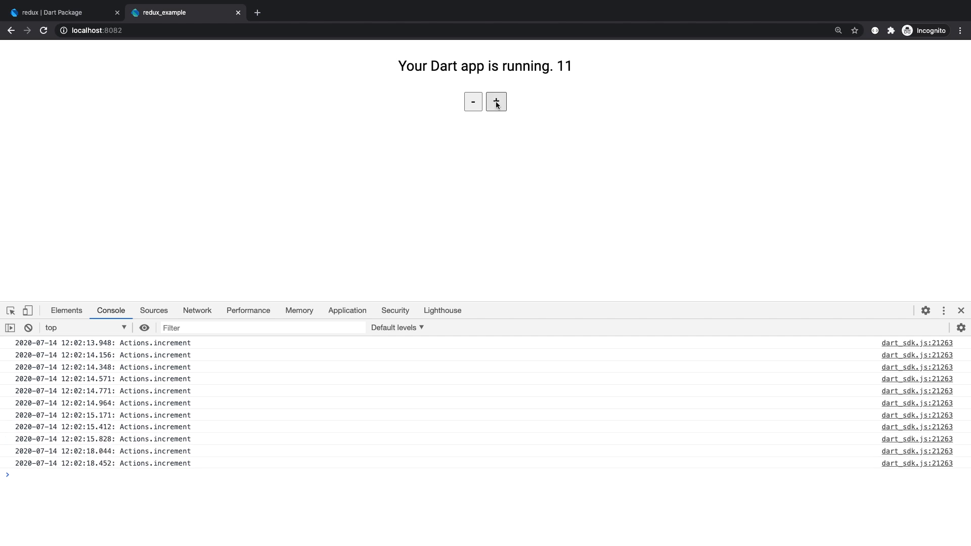
pyautogui.doubleClick(493, 99)
pyautogui.click(493, 100)
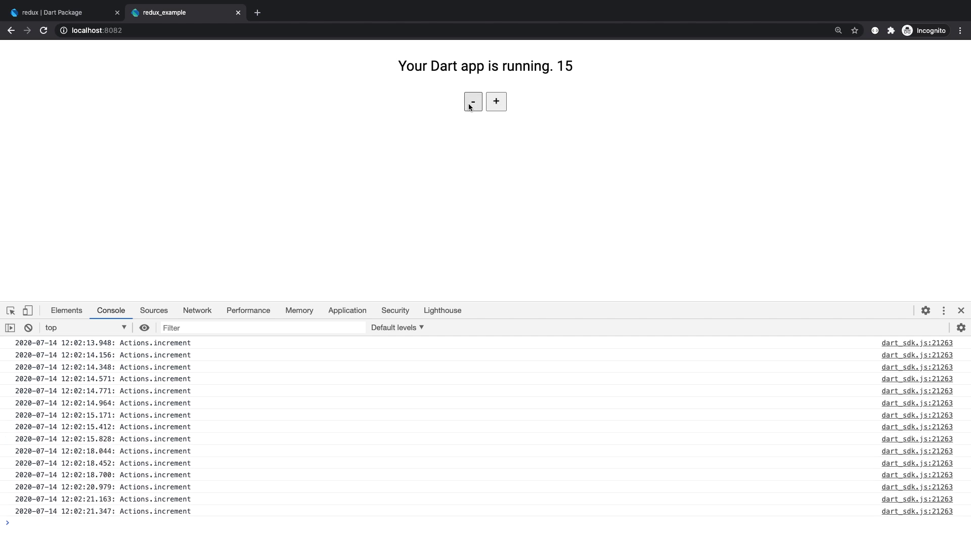
# Step: Reload the page, confirm the counter falls back to 0, and return to the editor
pyautogui.click(43, 30)
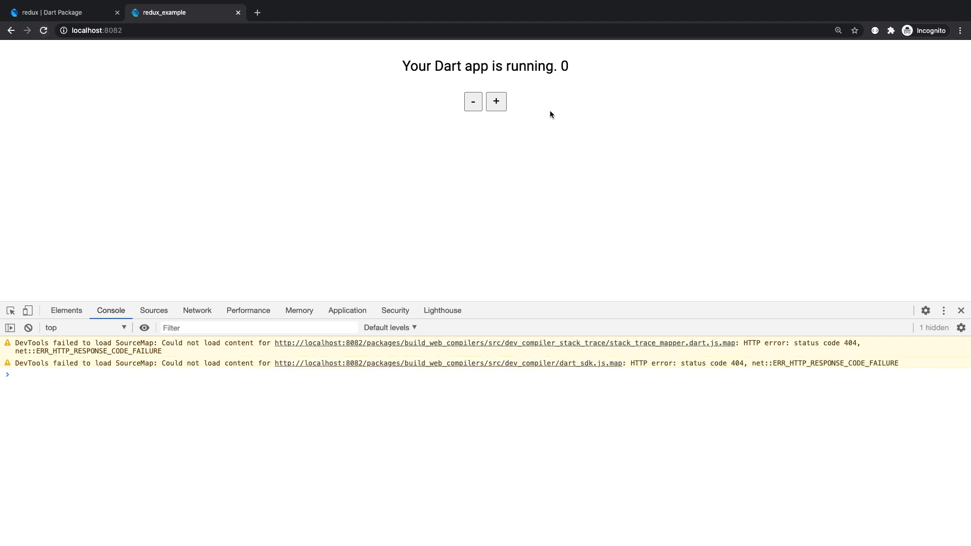
pyautogui.moveTo(560, 66); pyautogui.dragTo(574, 72)
pyautogui.hotkey('ctrl', 'r')
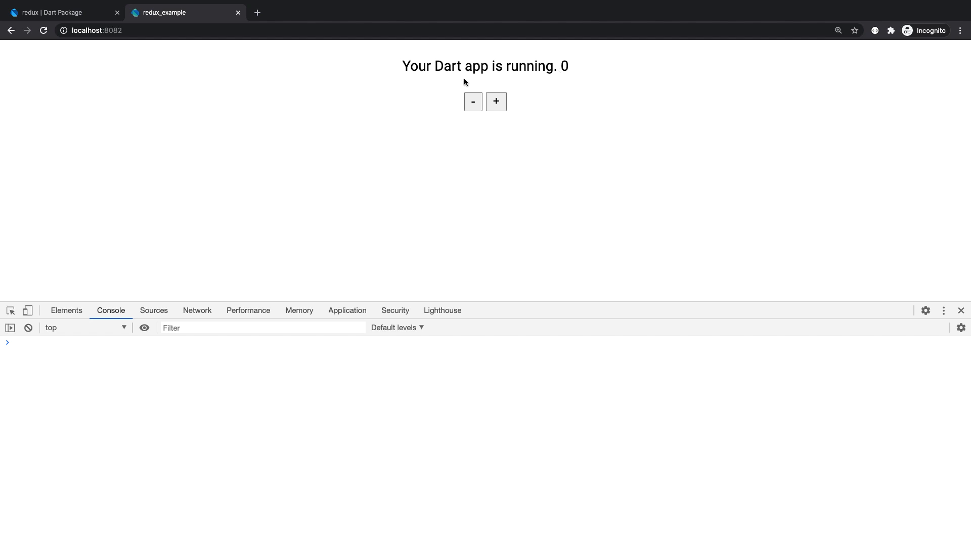
pyautogui.press('super+Tab')
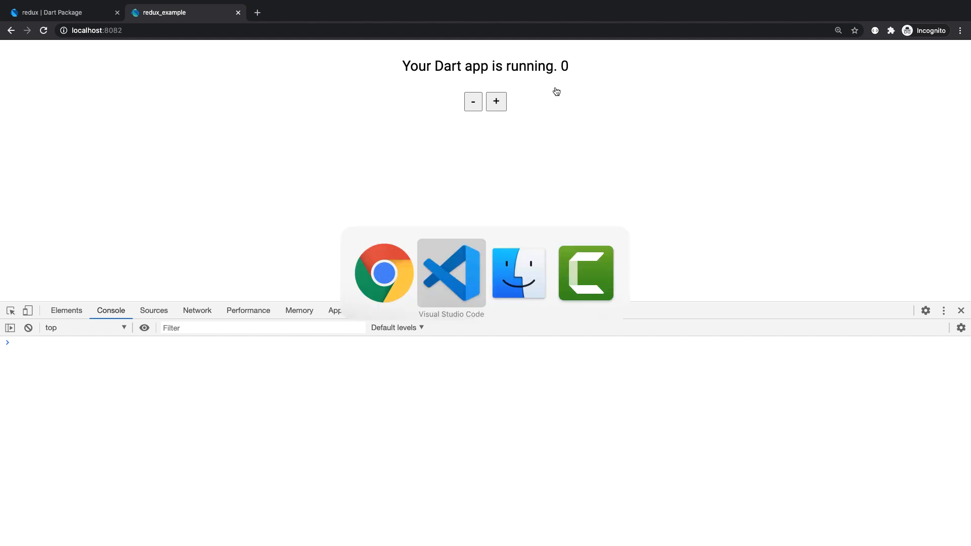
# Step: Write persistenceMiddleware setting window.localStorage['counterValue'] = store.state.toString() and save
pyautogui.click(76, 362)
pyautogui.press('Return')
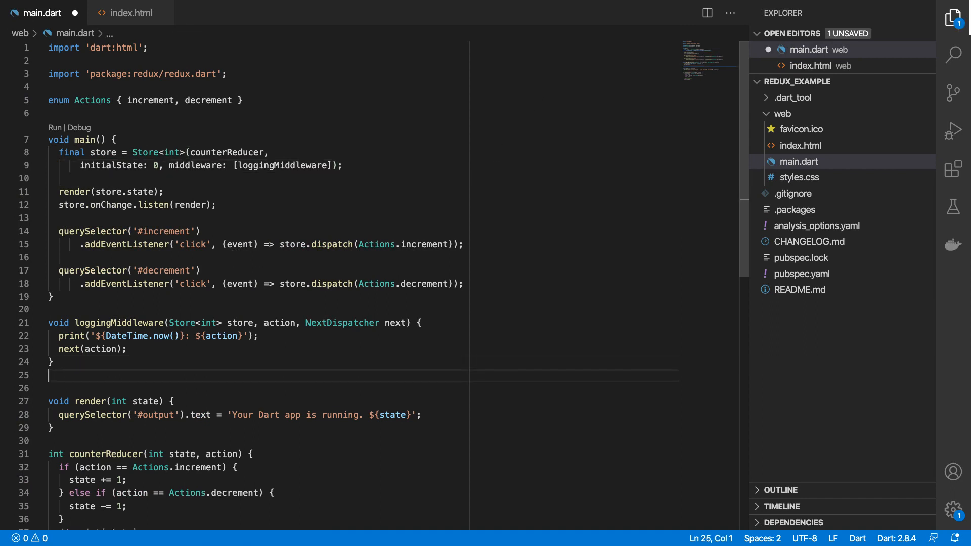
pyautogui.press('Return')
pyautogui.write('void ')
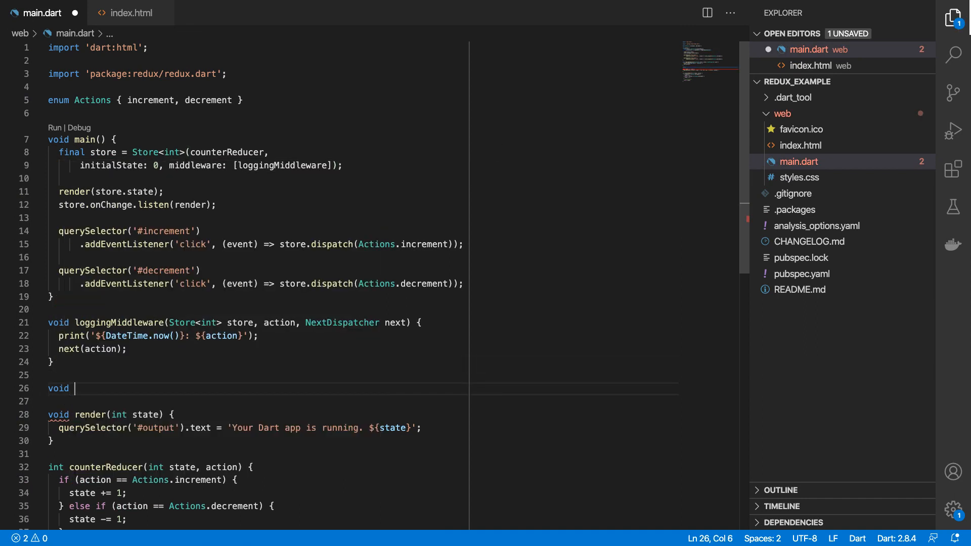
pyautogui.write('persistence')
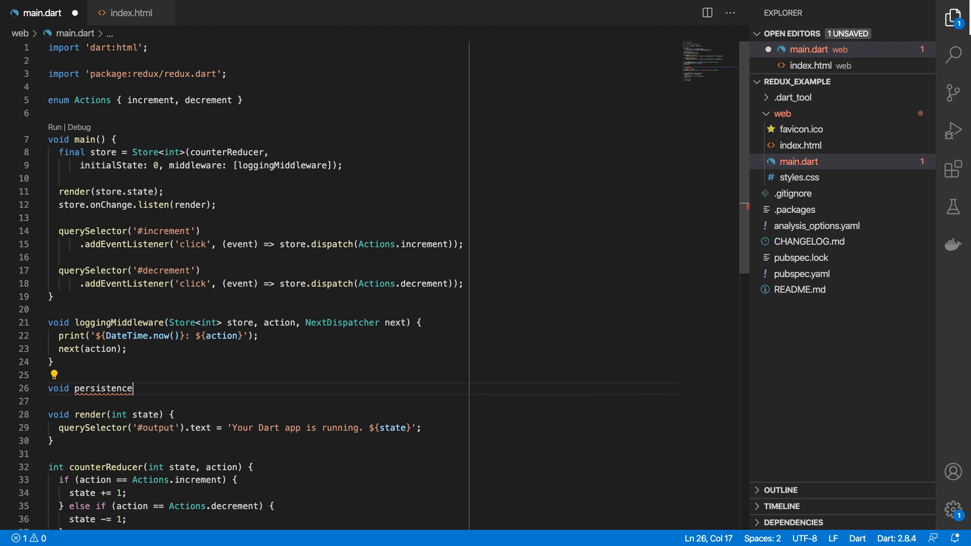
pyautogui.write('Middleware(Store<int> store, action, NextDispatcher next) {')
pyautogui.press('Return')
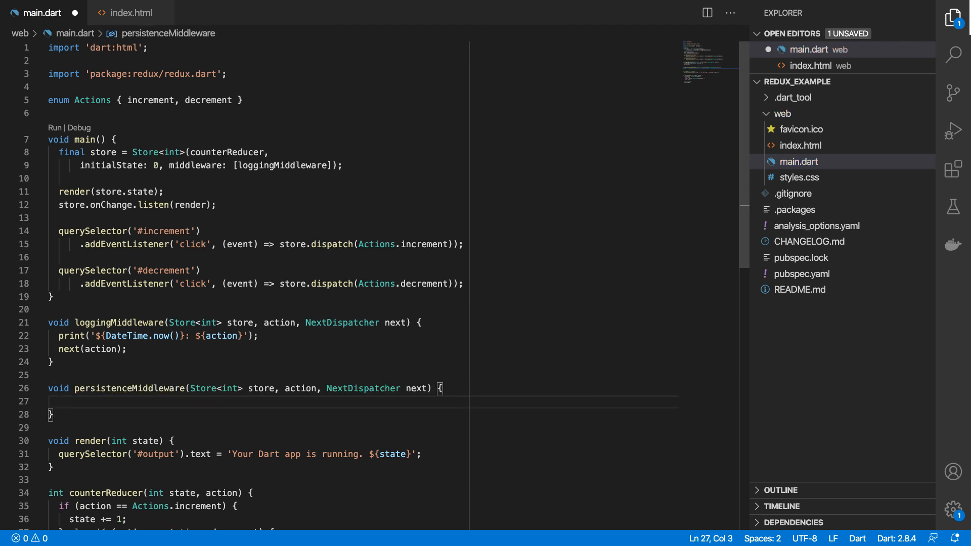
pyautogui.write('window')
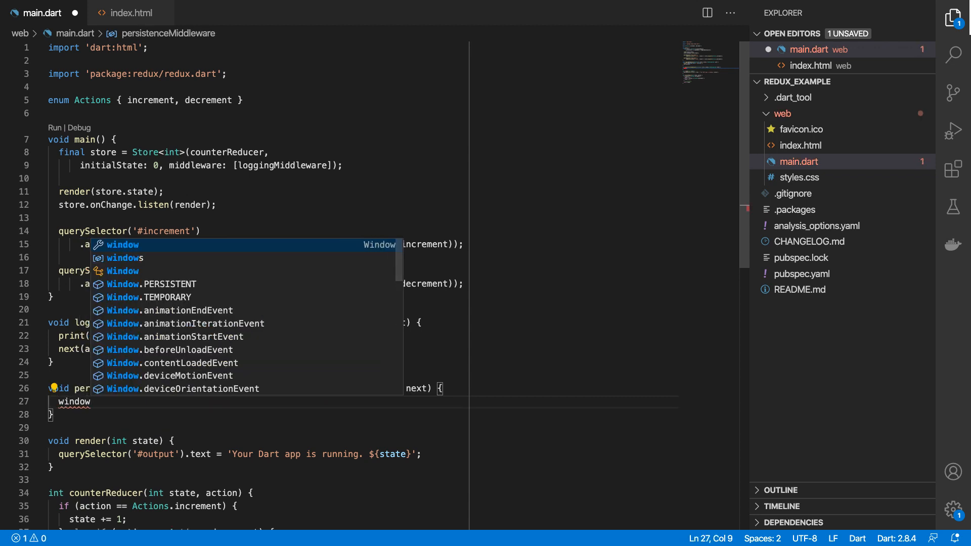
pyautogui.write('.localStorage')
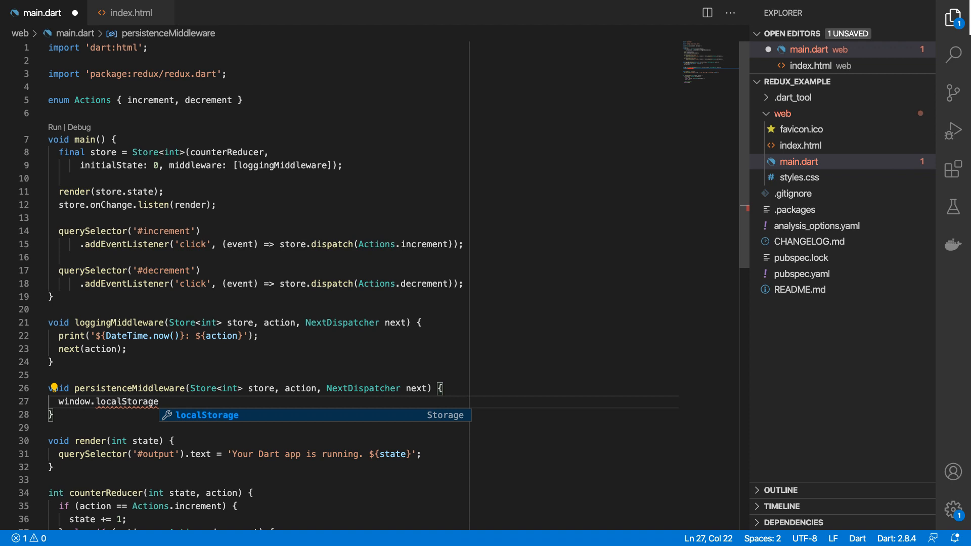
pyautogui.write("['cou")
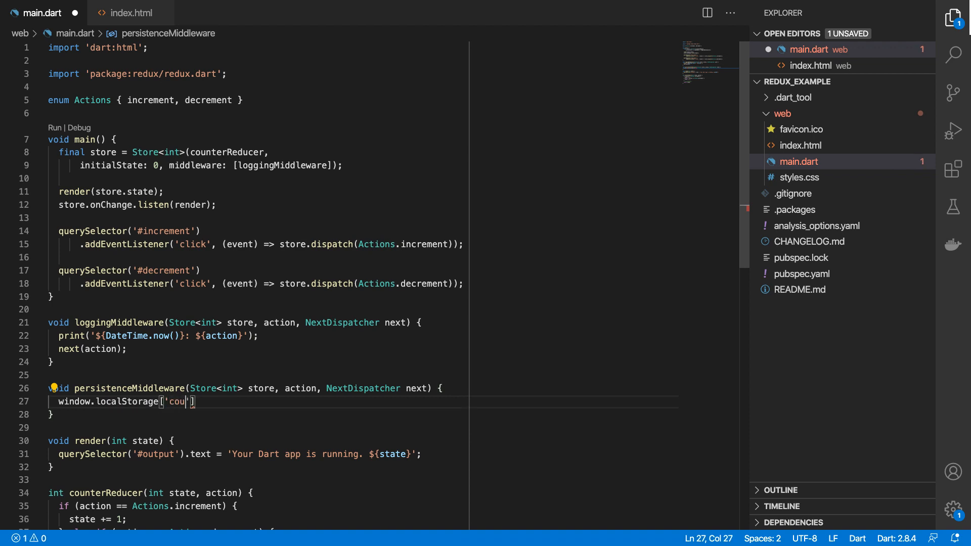
pyautogui.write("nterValue']")
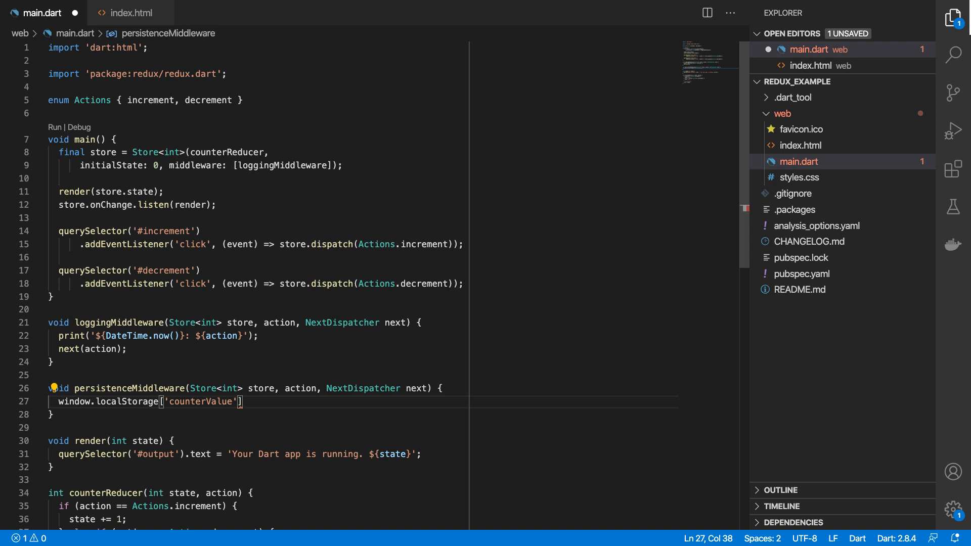
pyautogui.write(' = ')
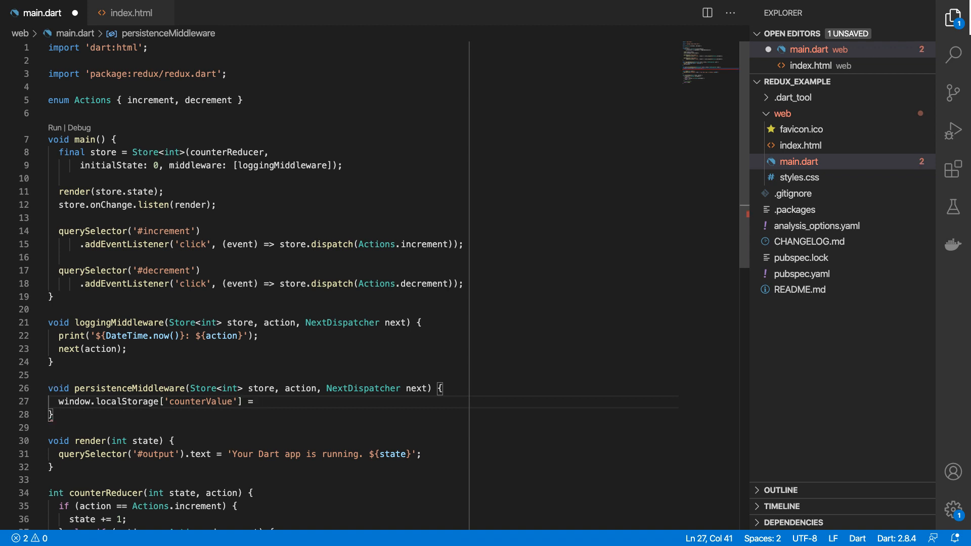
pyautogui.write('store.state;')
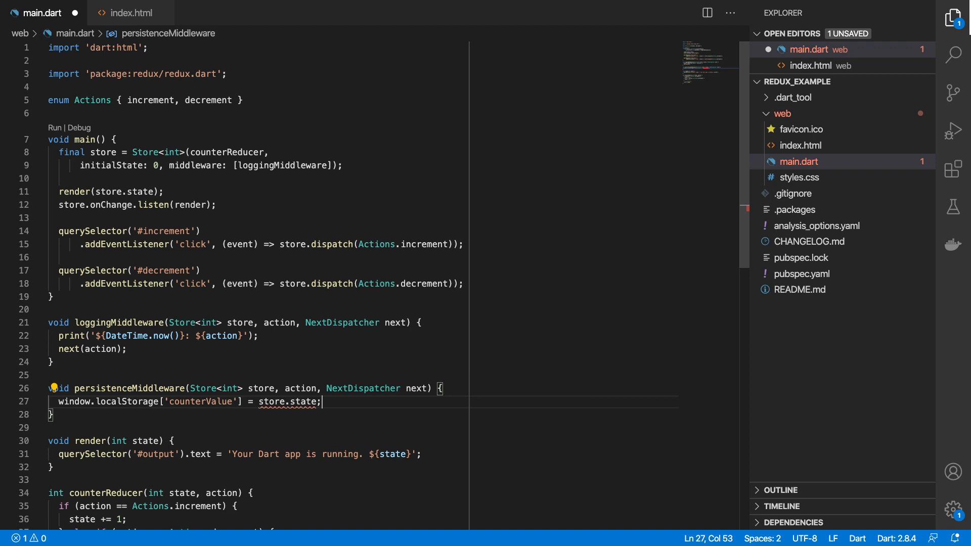
pyautogui.press('Left')
pyautogui.write('.to')
pyautogui.press('Return')
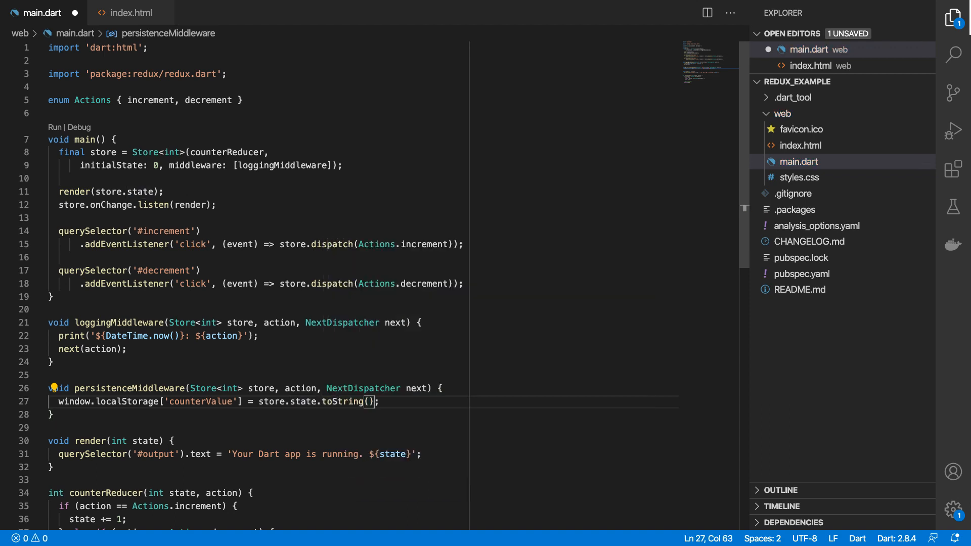
pyautogui.press('End')
pyautogui.hotkey('ctrl', 's')
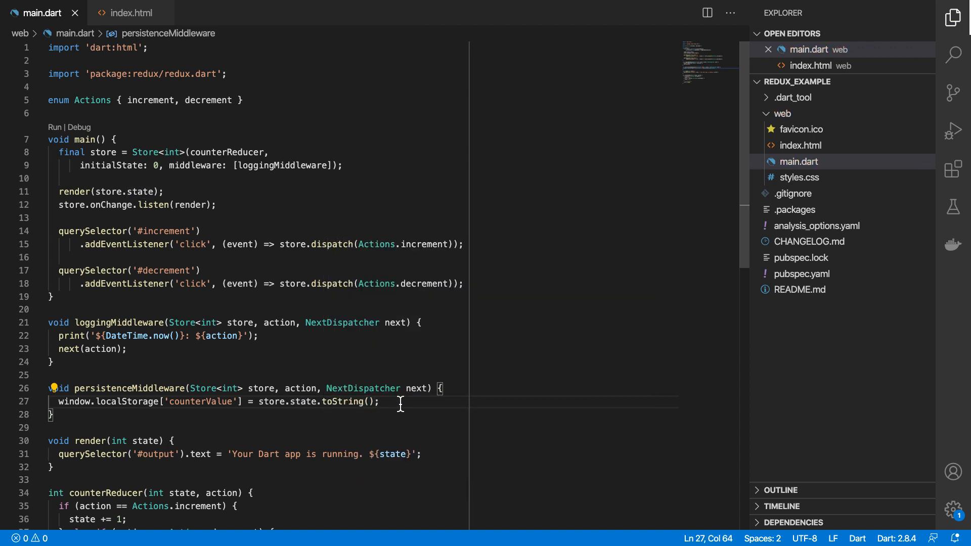
# Step: Register persistenceMiddleware in the middleware list, add next(action) to it, and save
pyautogui.click(329, 165)
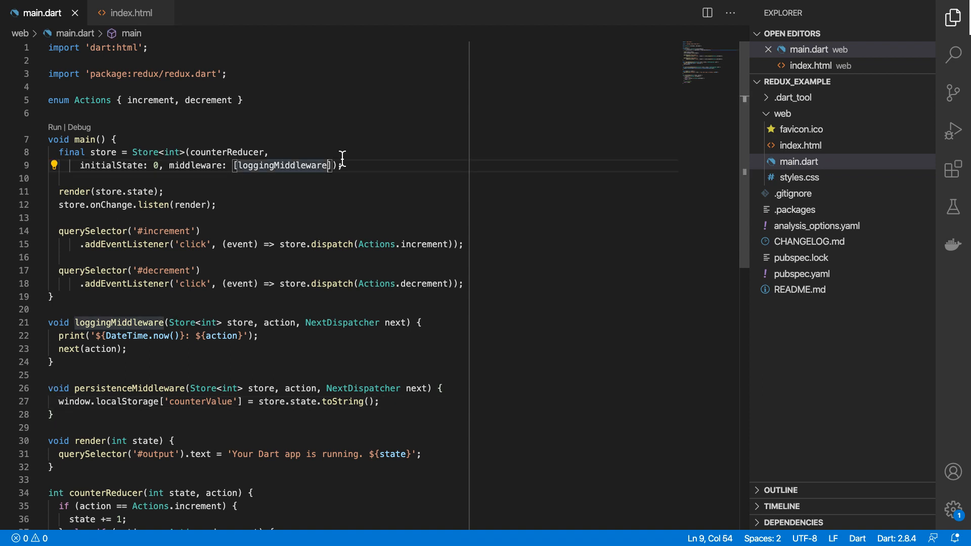
pyautogui.write(', persistenceMiddleware')
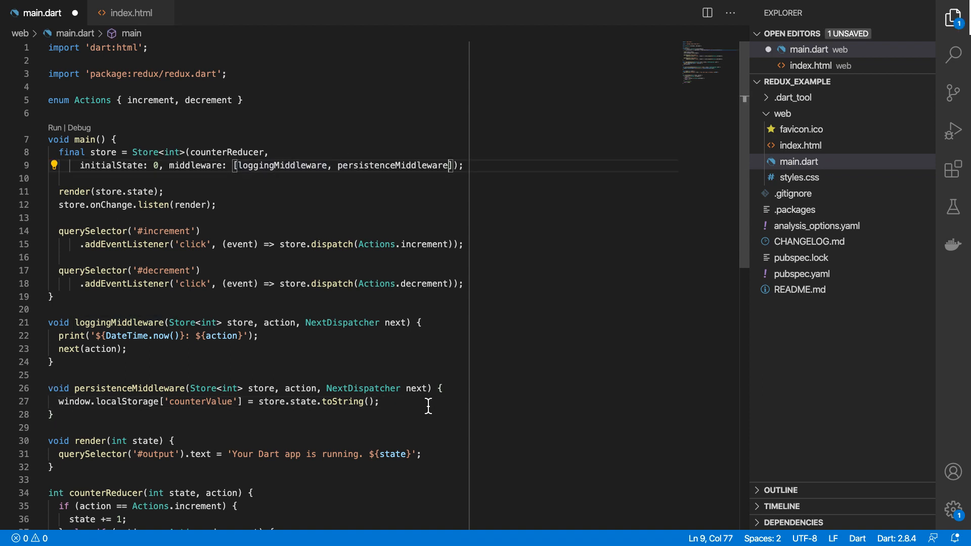
pyautogui.click(405, 402)
pyautogui.press('Return')
pyautogui.write('next')
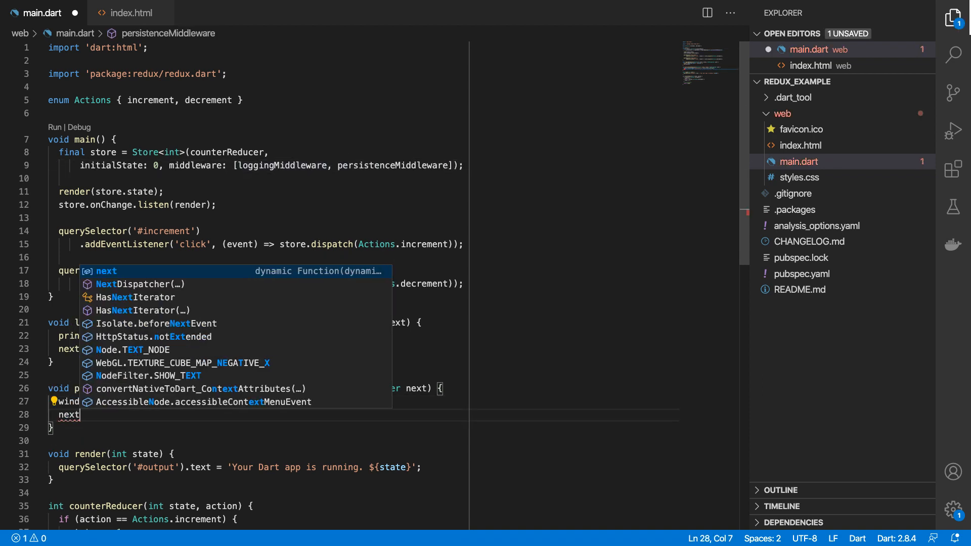
pyautogui.write('(action);')
pyautogui.hotkey('ctrl', 's')
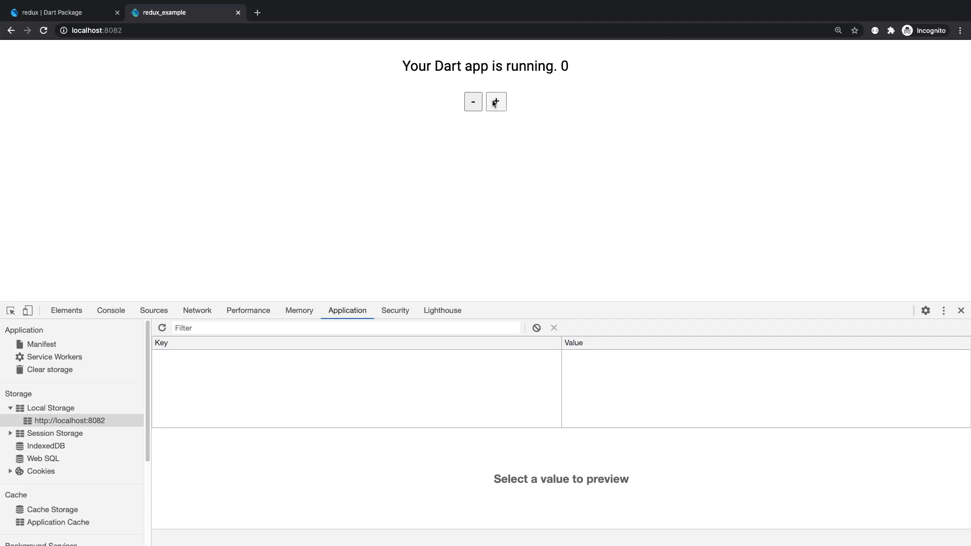
# Step: Count the counter up to 10 while Local Storage's counterValue trails at 9, then return to the editor
pyautogui.click(493, 100)
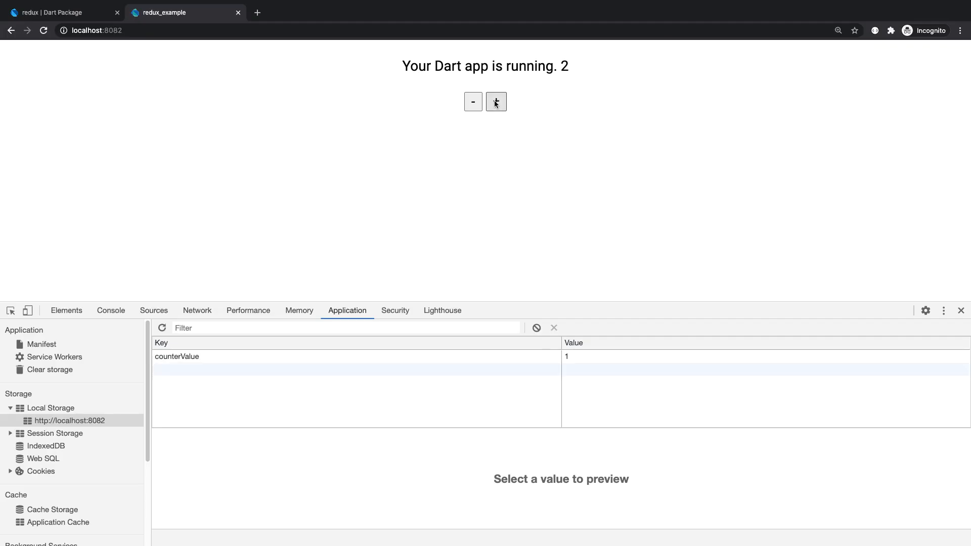
pyautogui.click(494, 101)
pyautogui.click(494, 100)
pyautogui.click(494, 100)
pyautogui.click(496, 100)
pyautogui.click(496, 99)
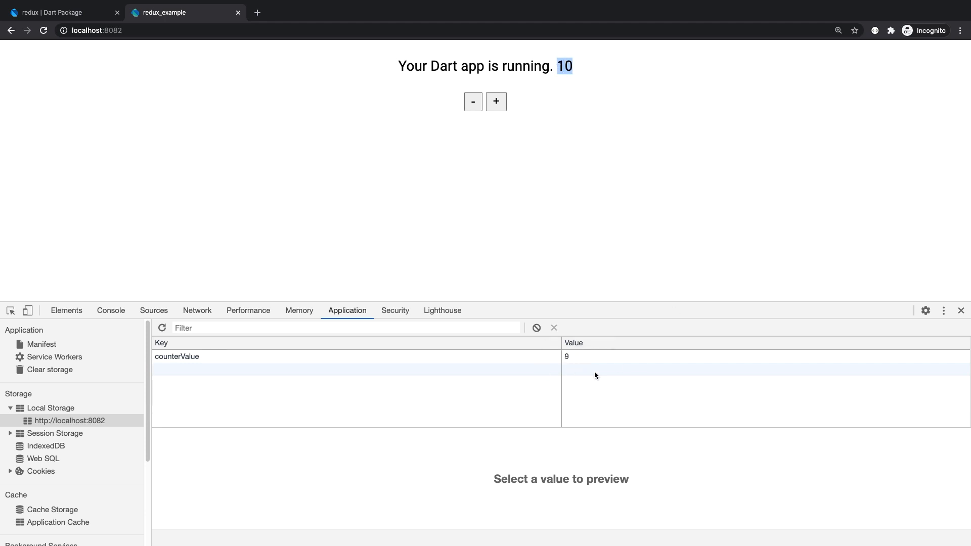
pyautogui.press('super+Tab')
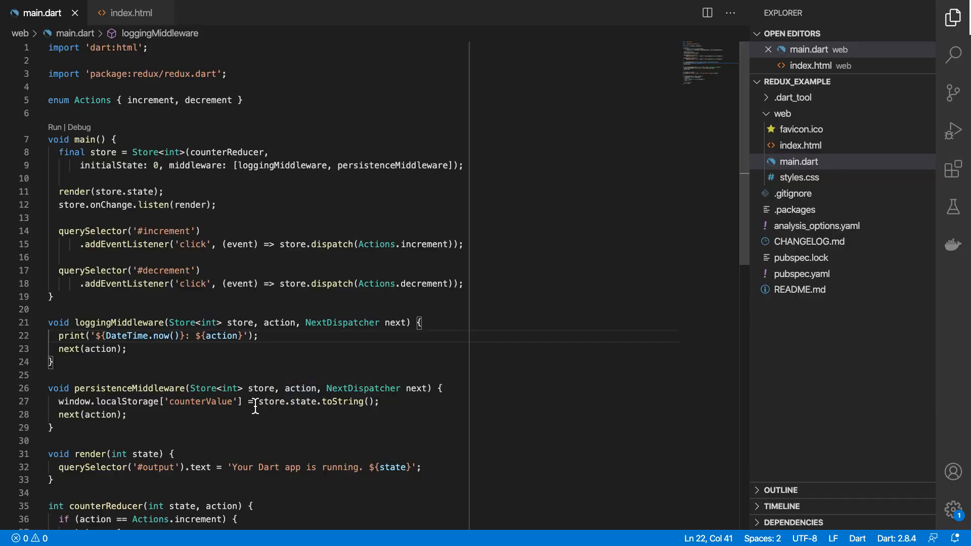
# Step: Store counterReducer(store.state, action).toString() in localStorage instead of store.state
pyautogui.click(255, 408)
pyautogui.scroll(-5, 255, 408)
pyautogui.doubleClick(89, 433)
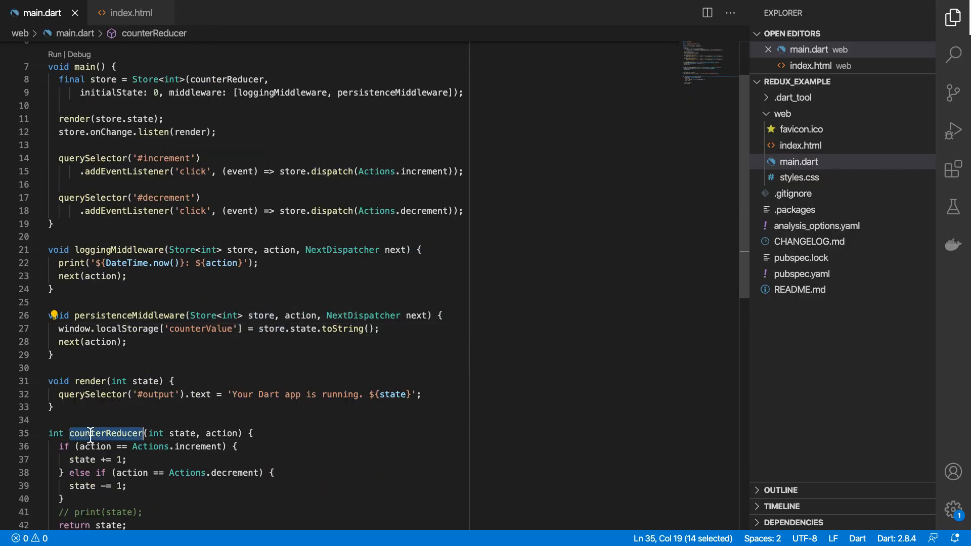
pyautogui.press('super+c')
pyautogui.click(259, 328)
pyautogui.press('super+v')
pyautogui.write('(store.state, a')
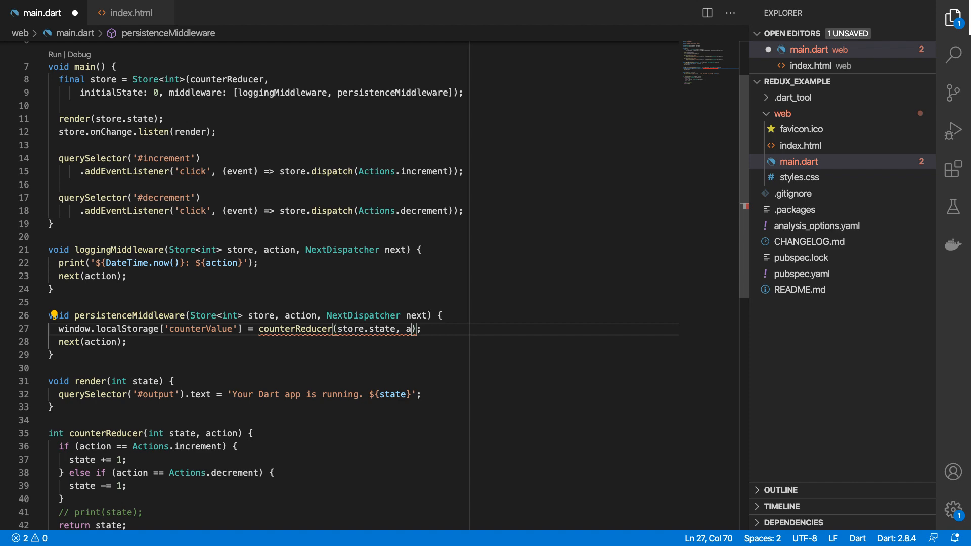
pyautogui.write('ction')
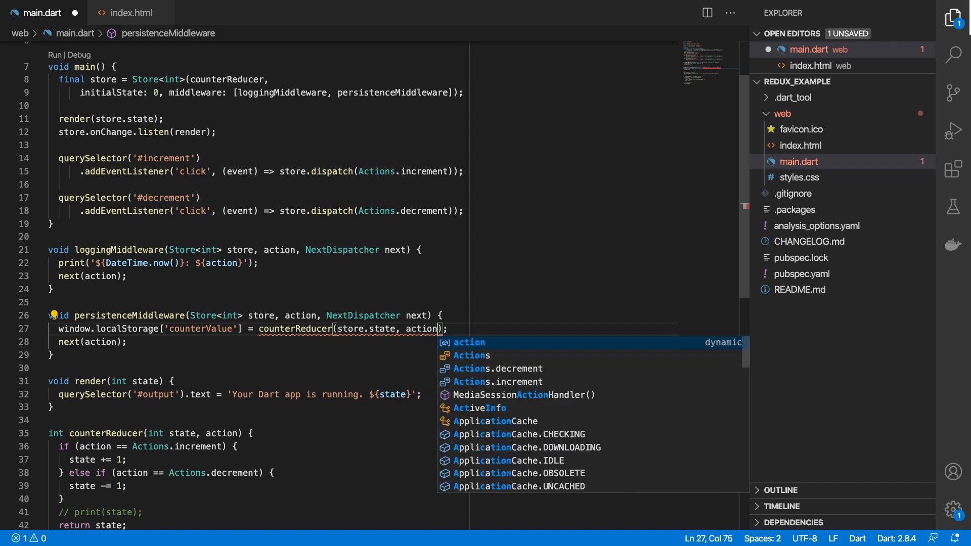
pyautogui.write(').to')
pyautogui.press('Return')
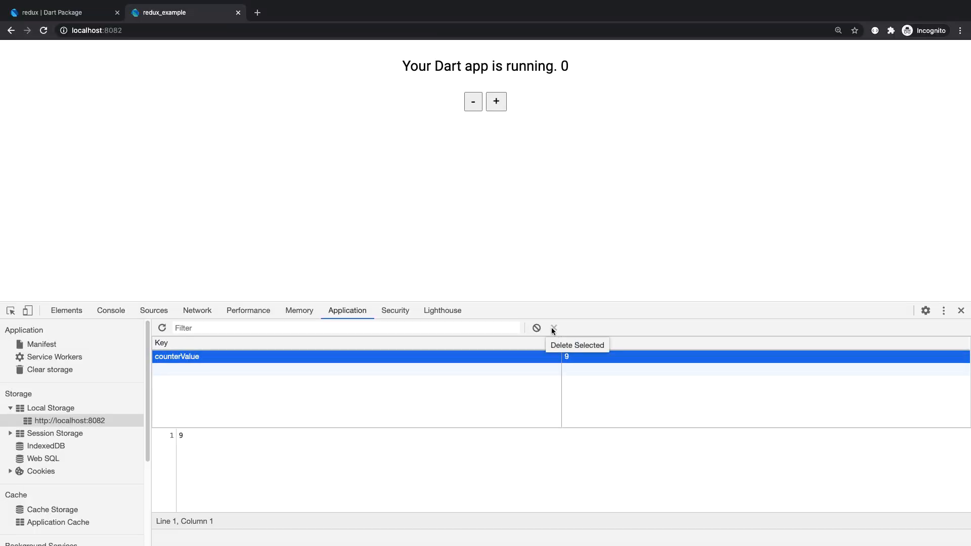
# Step: Delete the counterValue entry, count up to 10, then reload so the heading restarts at 0
pyautogui.click(553, 328)
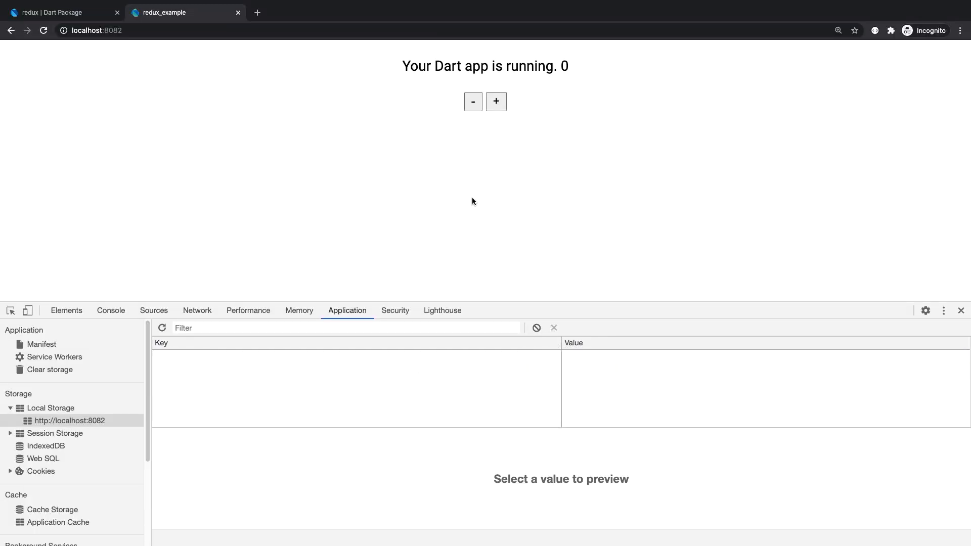
pyautogui.click(497, 102)
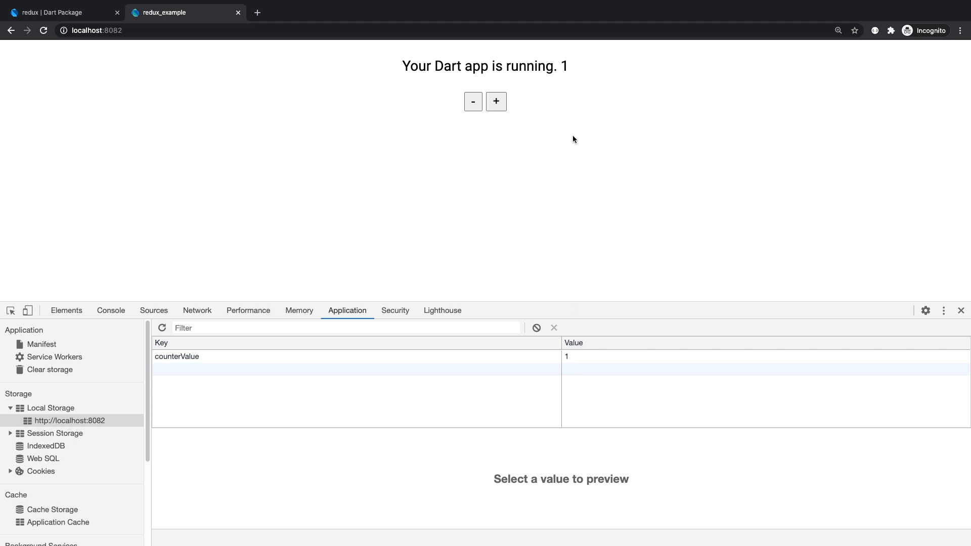
pyautogui.click(496, 106)
pyautogui.click(496, 106)
pyautogui.click(496, 106)
pyautogui.click(496, 106)
pyautogui.click(496, 106)
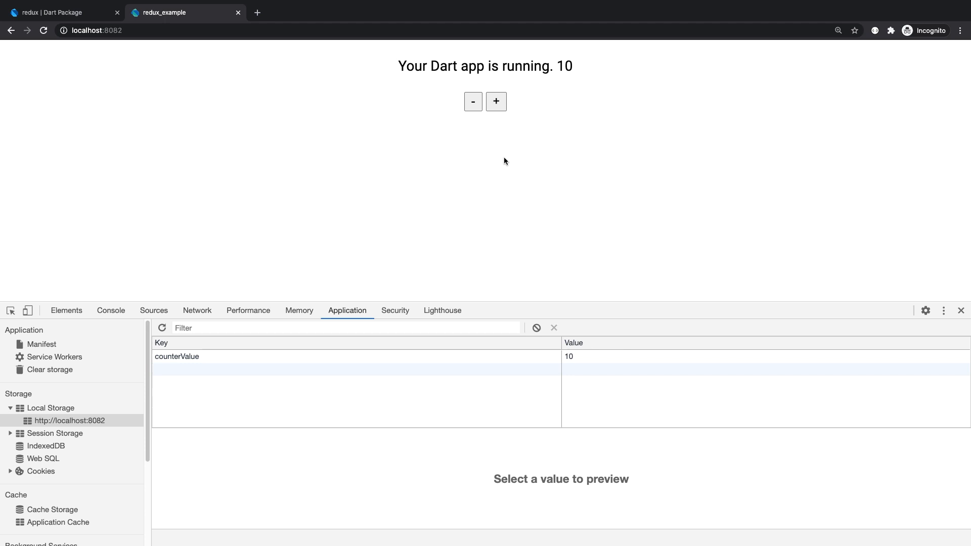
pyautogui.click(43, 31)
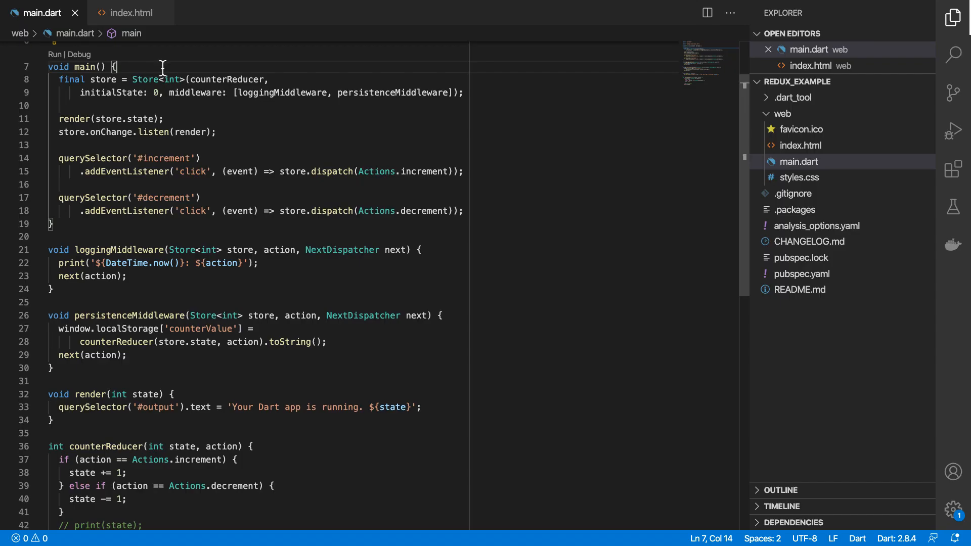
# Step: Read final counterValue = window.localStorage['counterValue'] at the start of main
pyautogui.press('Return')
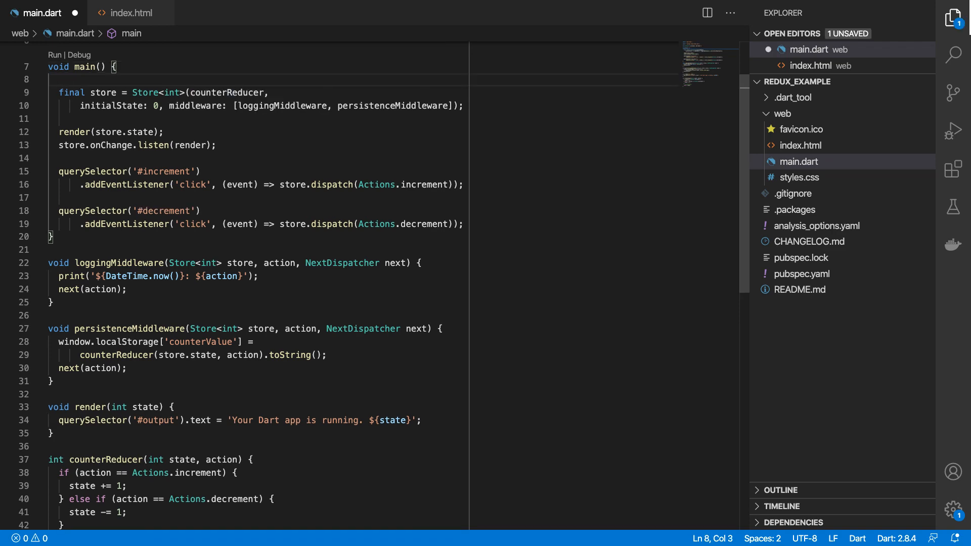
pyautogui.write('final counterValue = window.')
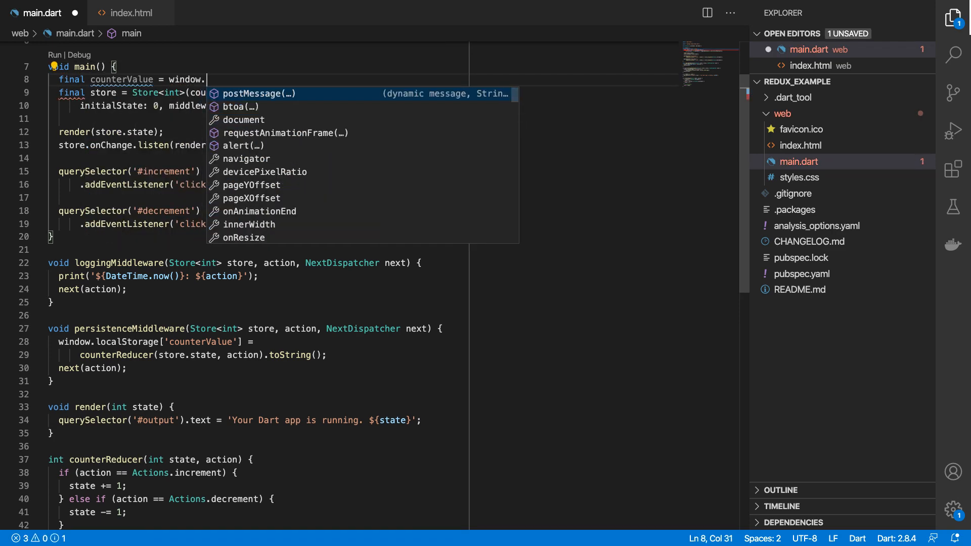
pyautogui.write('lo')
pyautogui.press('Down')
pyautogui.press('Return')
pyautogui.write("['")
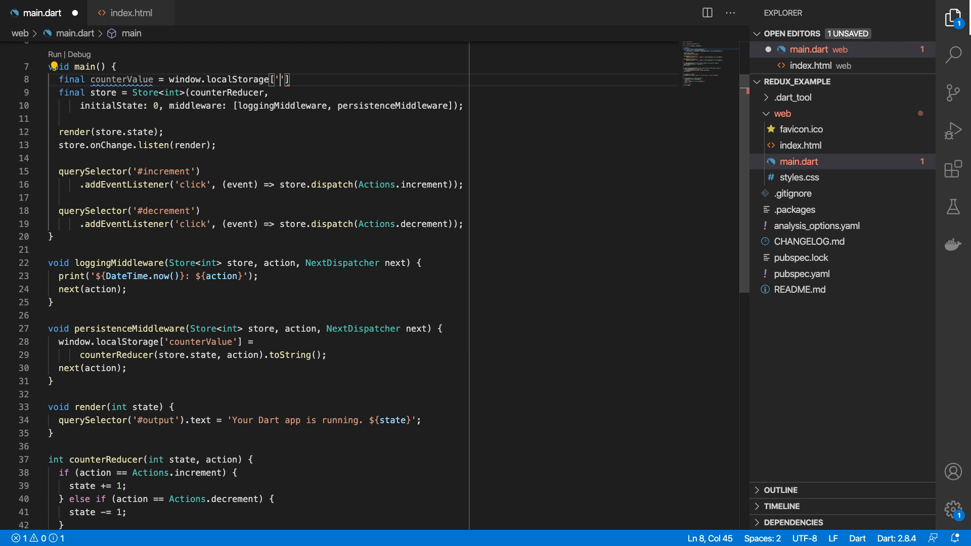
pyautogui.write("counterValue'];")
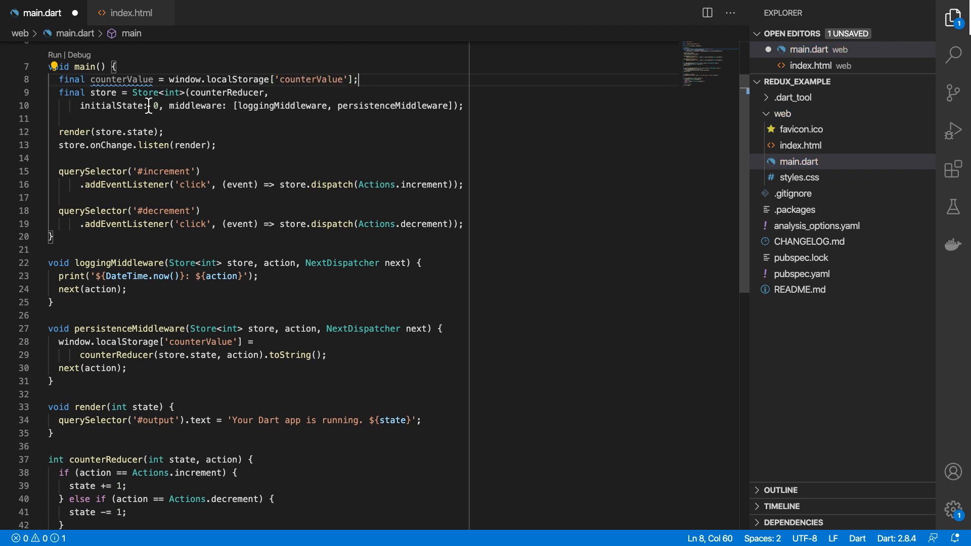
# Step: Seed initialState with int.tryParse(counterValue) or 0 when null, and reload Chrome to show 10
pyautogui.doubleClick(156, 105)
pyautogui.write('counterValue != null ? i')
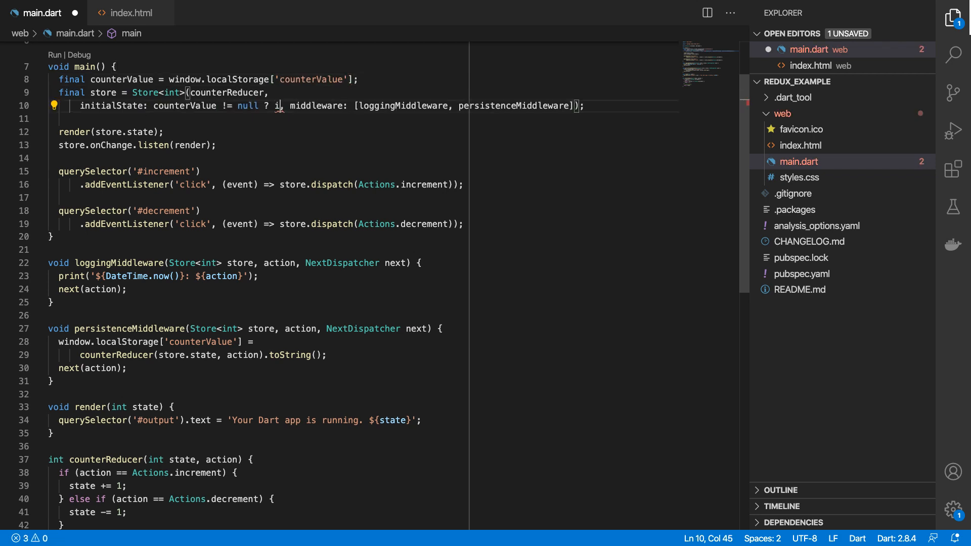
pyautogui.write('nt.try')
pyautogui.press('Return')
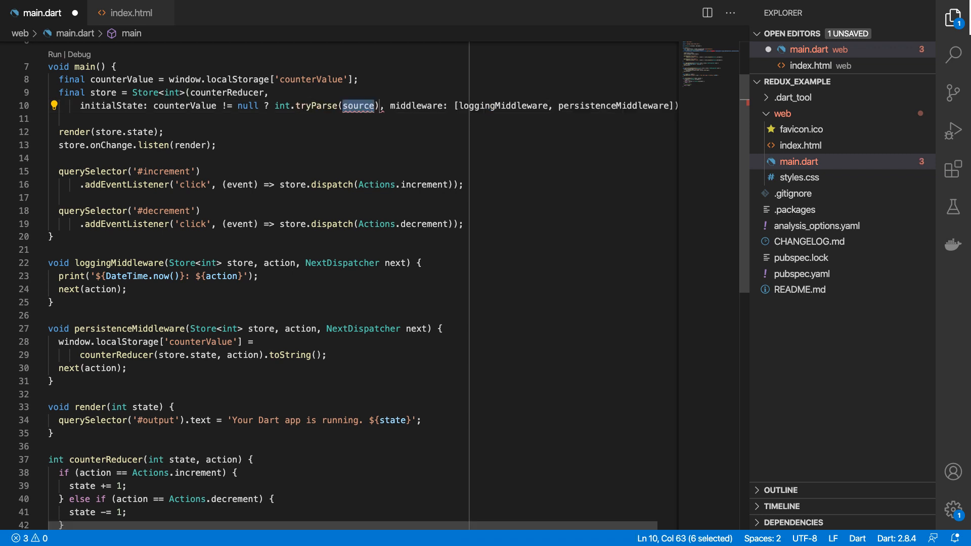
pyautogui.write('counterValu')
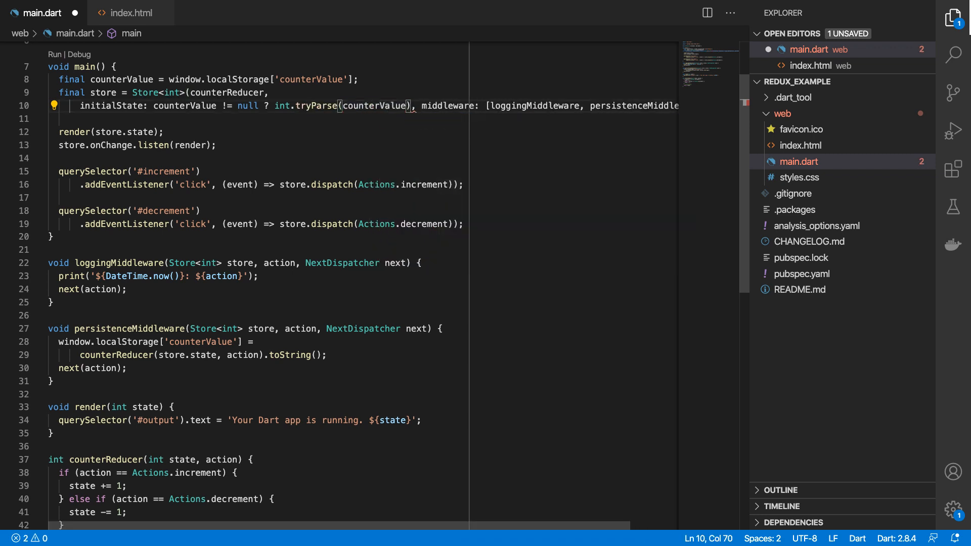
pyautogui.write(': 0')
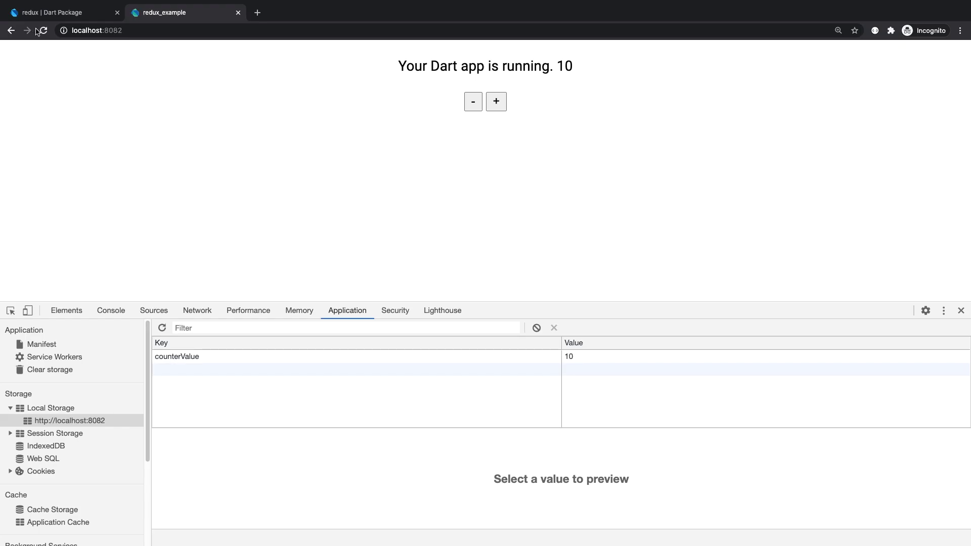
pyautogui.click(39, 30)
# Step: Clear local storage and reload to start at 0, then decrement to -4 and reload to restore it
pyautogui.click(536, 328)
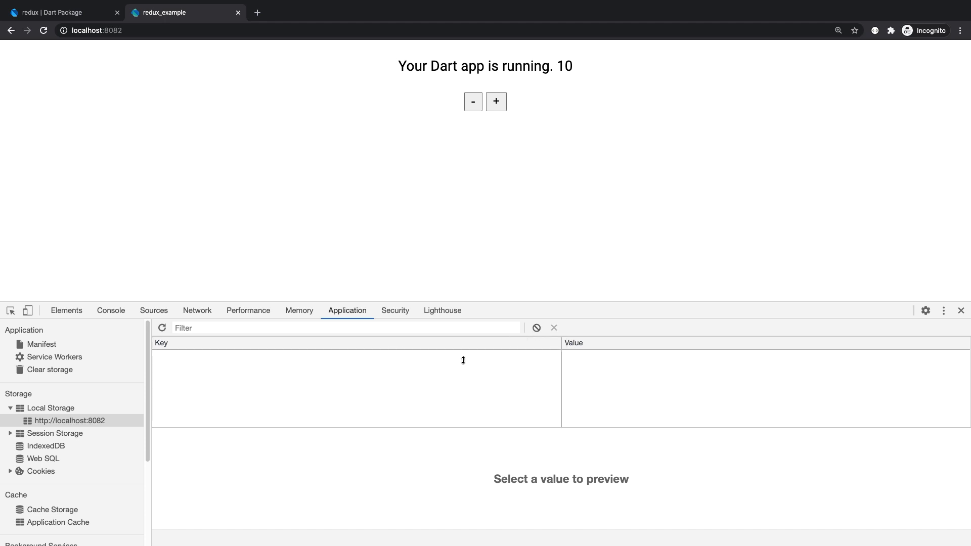
pyautogui.click(43, 31)
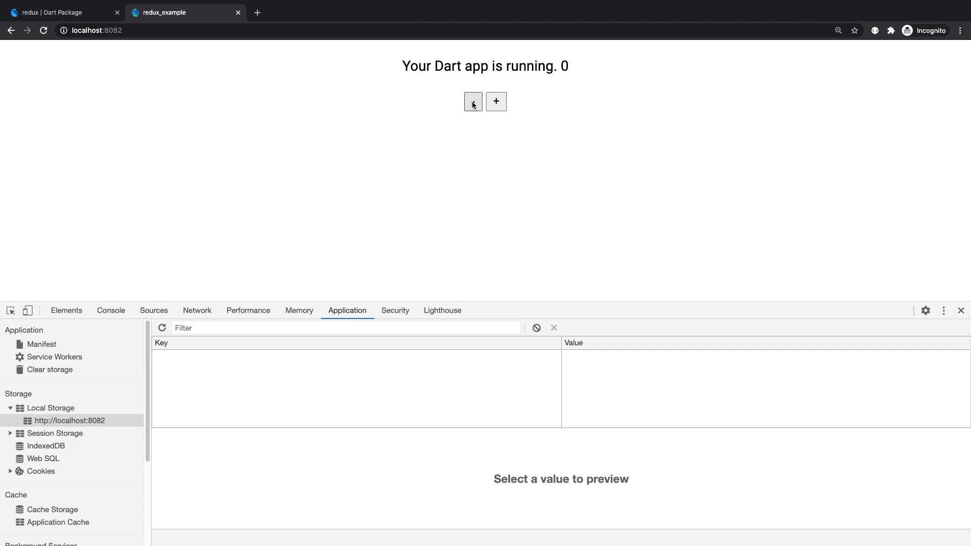
pyautogui.click(472, 104)
pyautogui.click(472, 104)
pyautogui.click(473, 105)
pyautogui.click(43, 30)
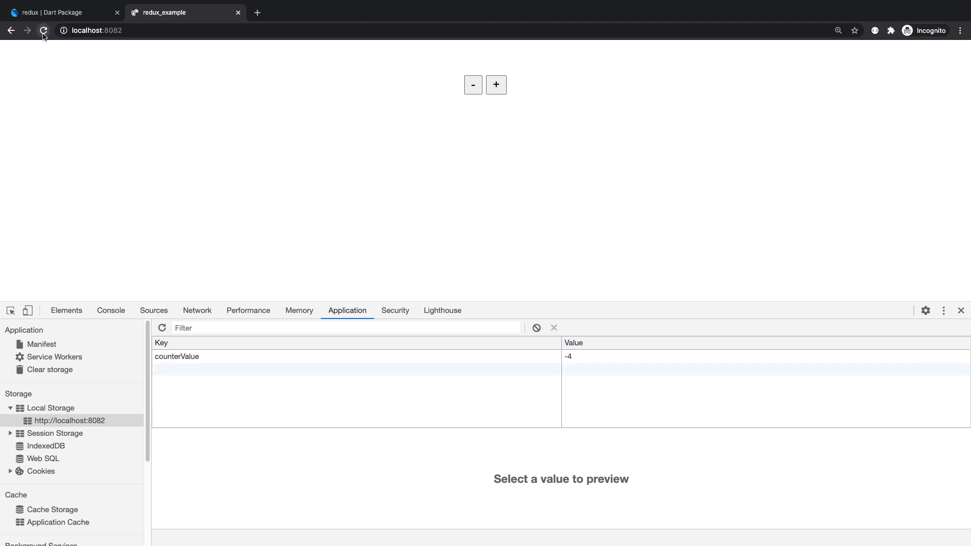
# Step: Increment the counter from -4 up to 3 and reload to confirm 3 is restored
pyautogui.doubleClick(496, 100)
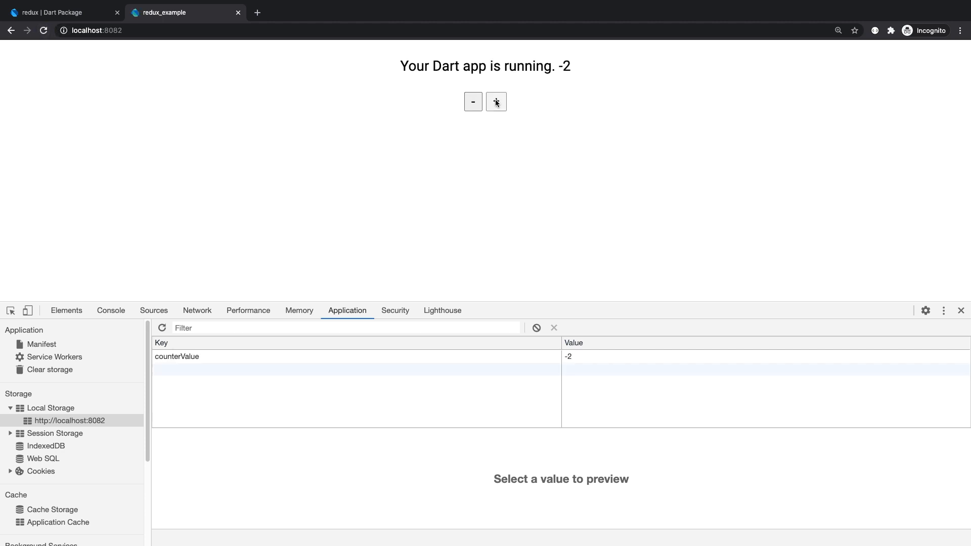
pyautogui.tripleClick(496, 101)
pyautogui.doubleClick(497, 102)
pyautogui.hotkey('ctrl', 'r')
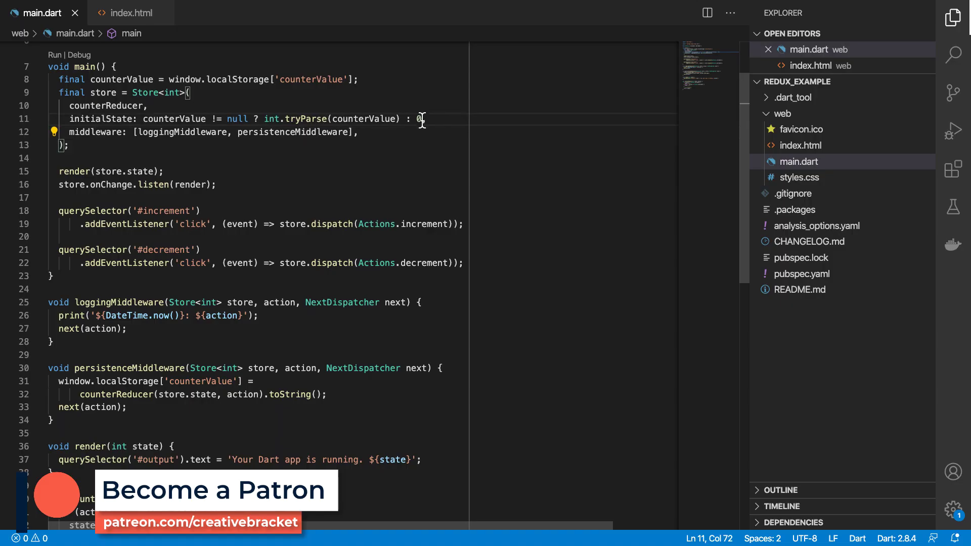
# Step: Highlight the fallback 0 in main()'s initialState, then clear the selection
pyautogui.doubleClick(417, 119)
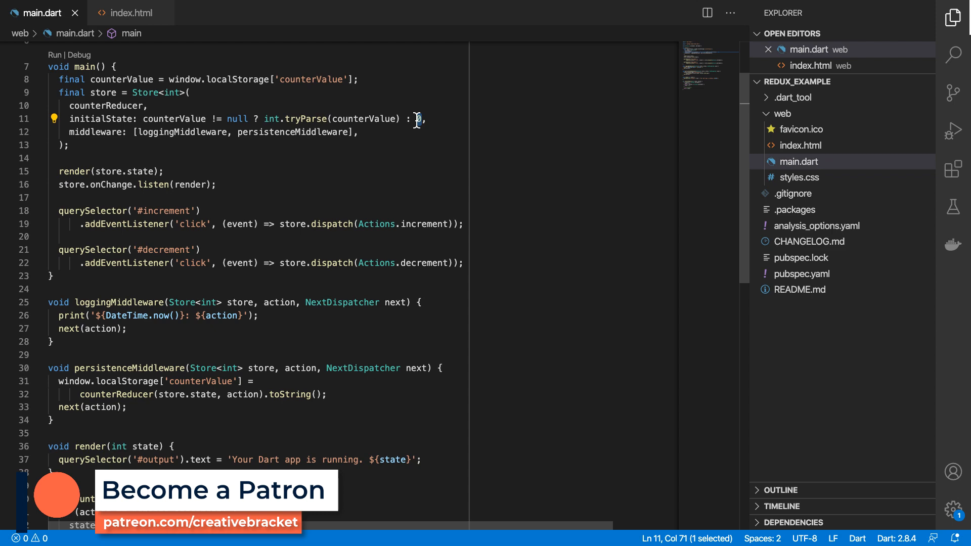
pyautogui.click(378, 145)
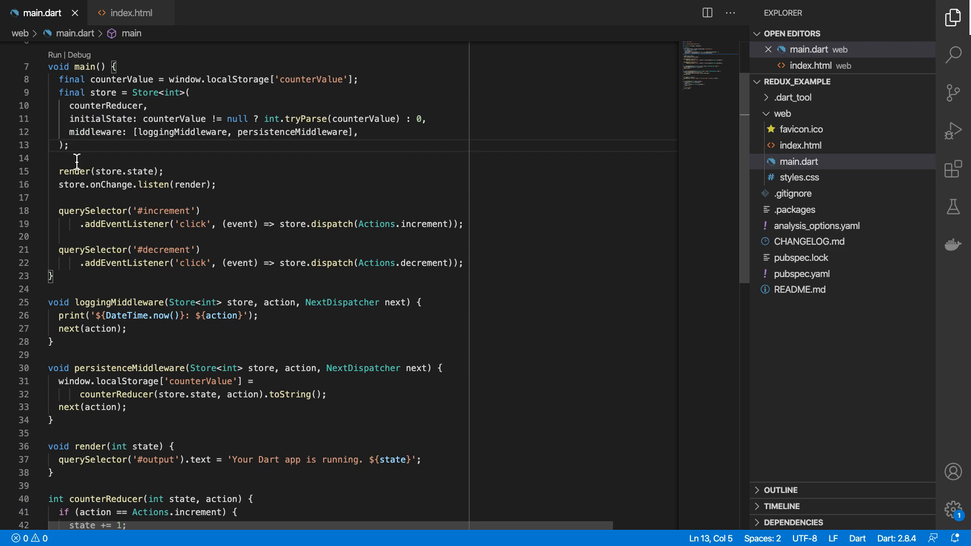
pyautogui.scroll(3, 74, 163)
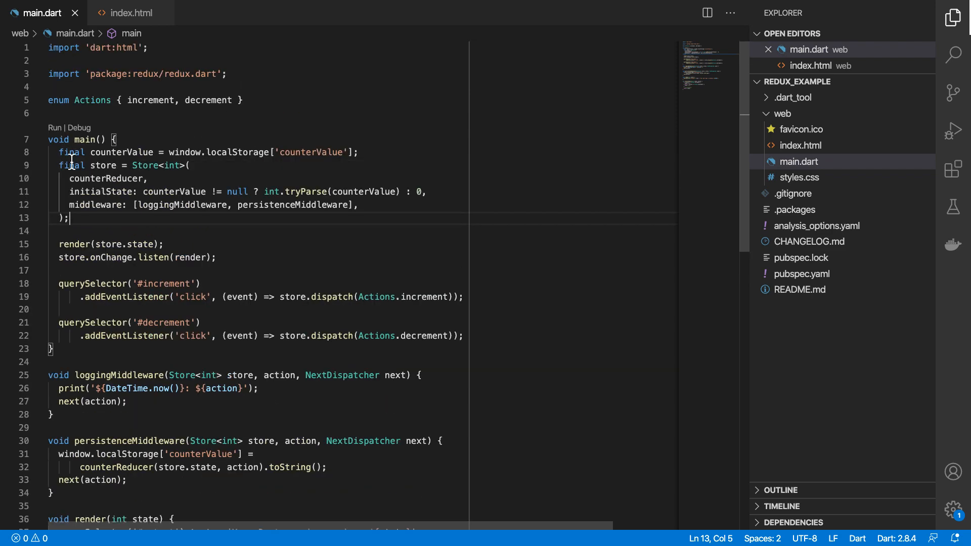
pyautogui.scroll(3, 74, 163)
# Step: Define class AppState with const AppState(this.counterValue) and a final counterValue field, saved
pyautogui.click(255, 101)
pyautogui.press('Return')
pyautogui.press('Return')
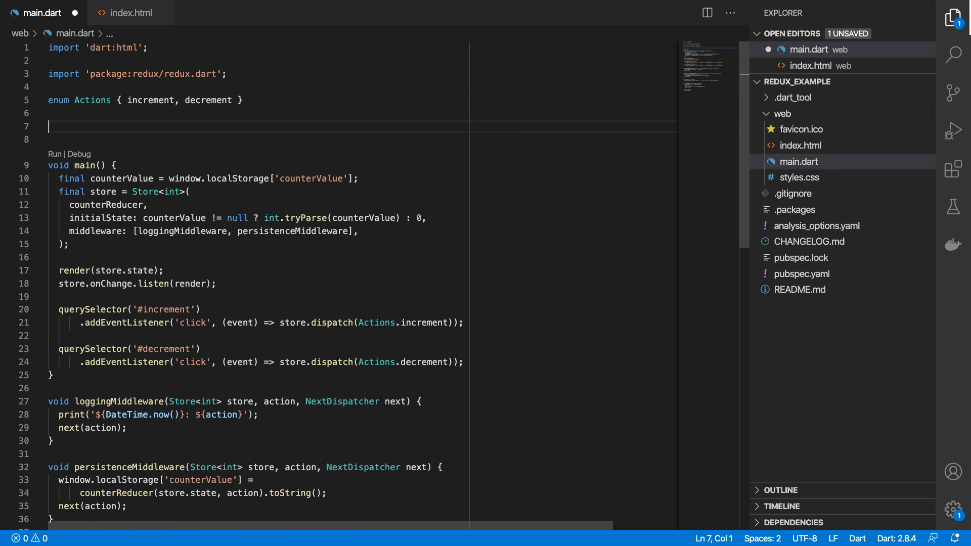
pyautogui.write('class AppState {')
pyautogui.press('Return')
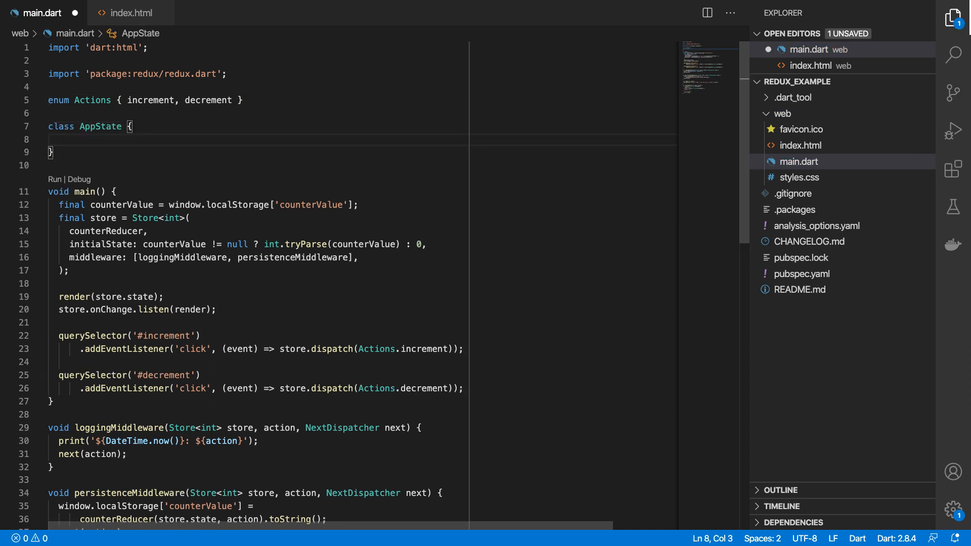
pyautogui.write('const A')
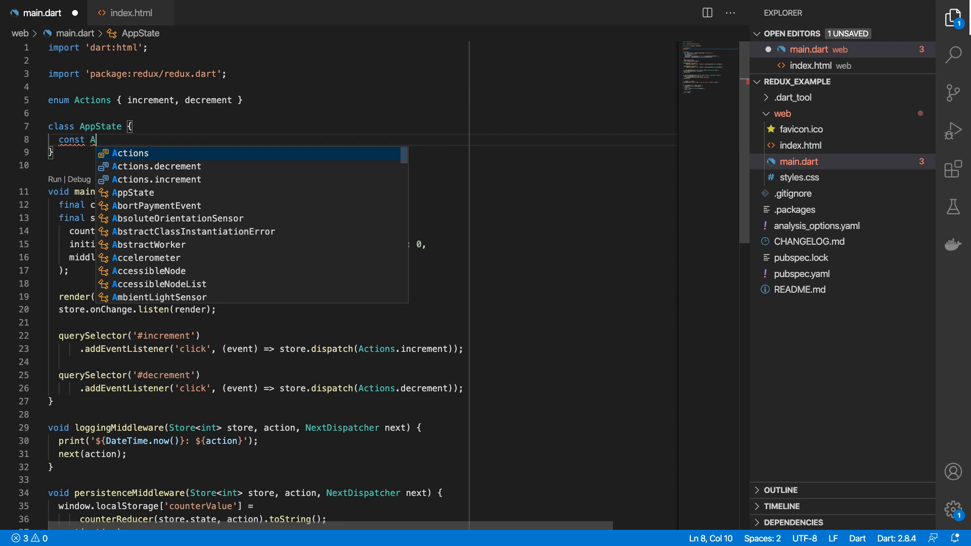
pyautogui.write('ppState(this.co')
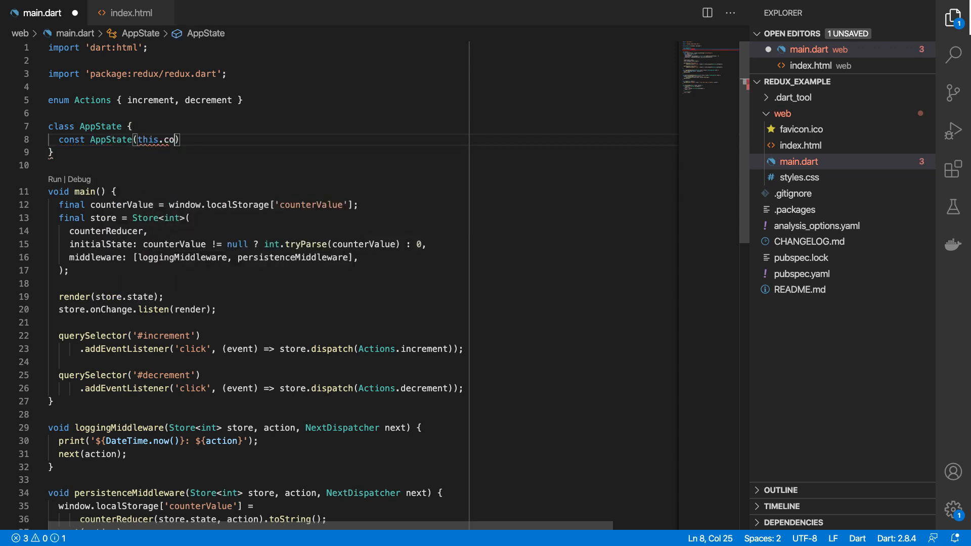
pyautogui.write('unterValue);')
pyautogui.press('Return')
pyautogui.write('final counterValue;')
pyautogui.hotkey('ctrl', 's')
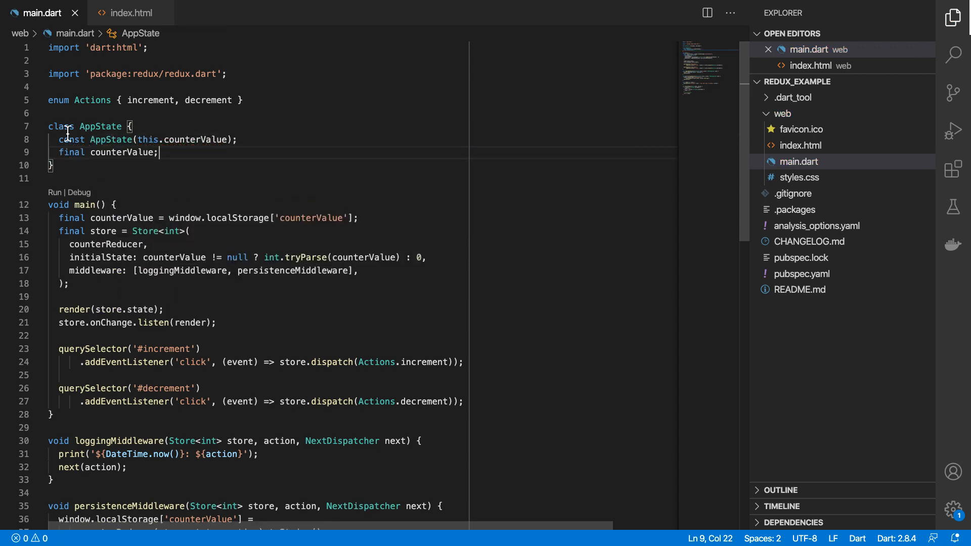
pyautogui.moveTo(60, 153); pyautogui.dragTo(169, 154)
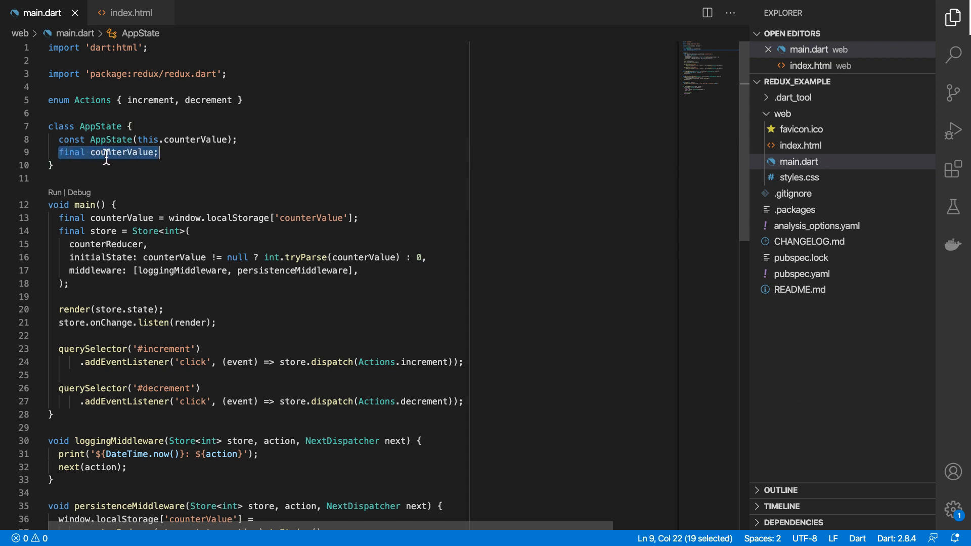
pyautogui.click(164, 154)
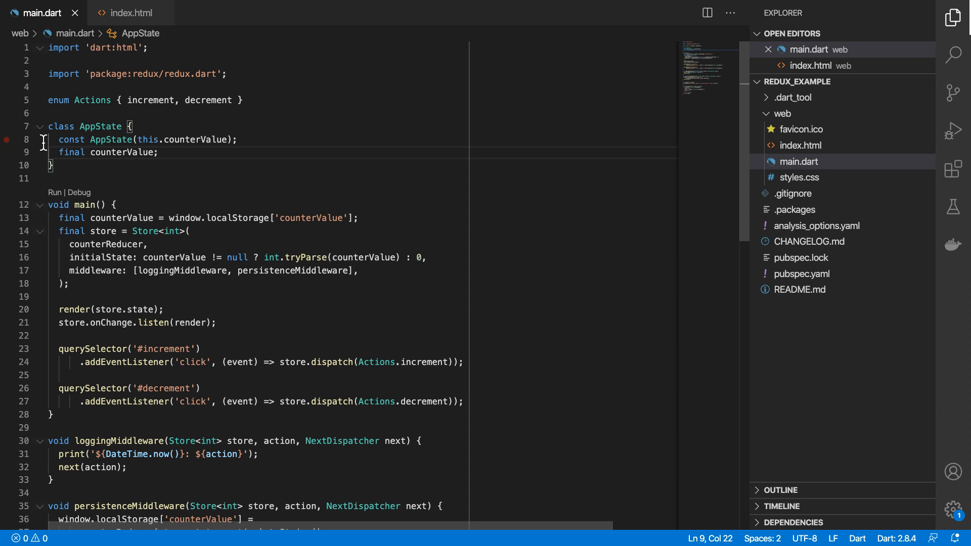
pyautogui.moveTo(51, 126); pyautogui.dragTo(61, 139)
pyautogui.click(80, 163)
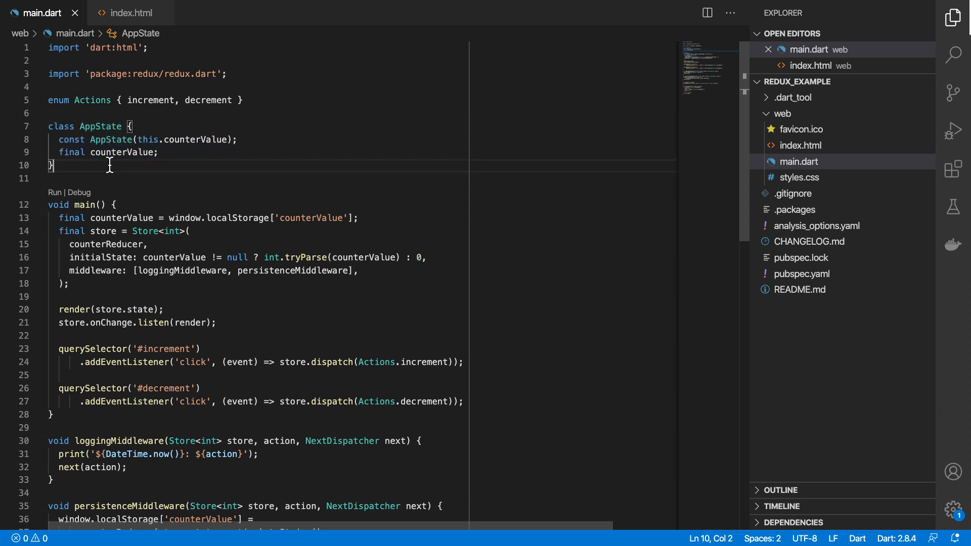
# Step: Wrap both initialState values in AppState(...) and retype the store as Store<AppState>
pyautogui.click(264, 258)
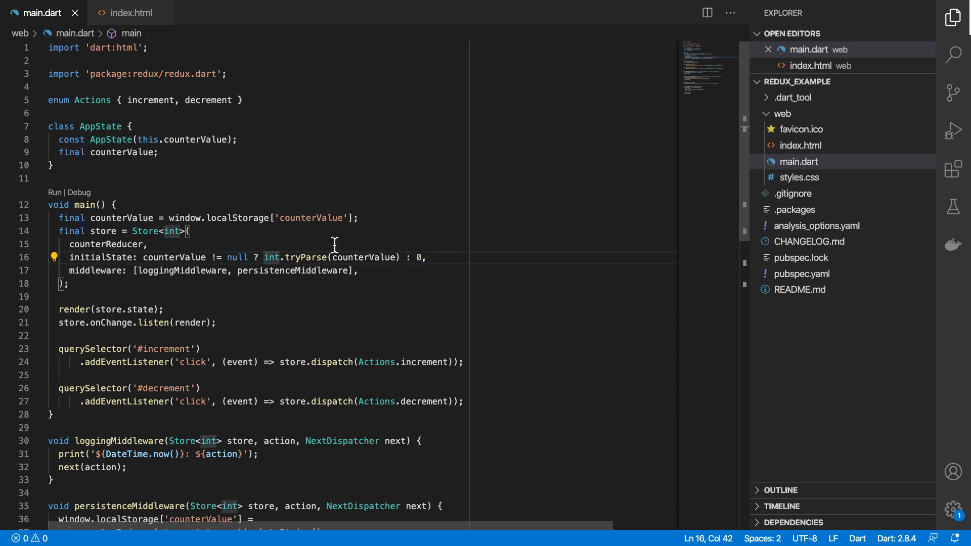
pyautogui.write('AppState(')
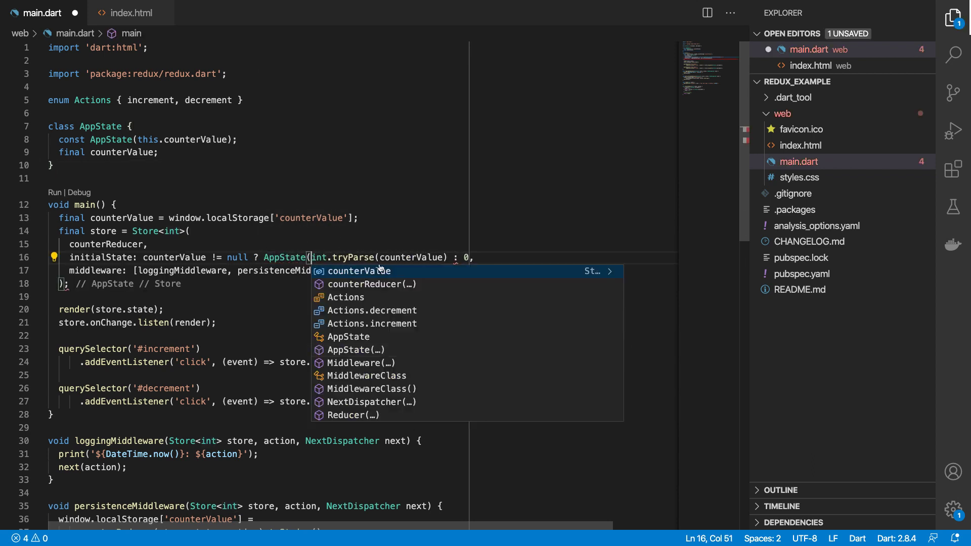
pyautogui.moveTo(308, 257); pyautogui.dragTo(447, 257)
pyautogui.write('(')
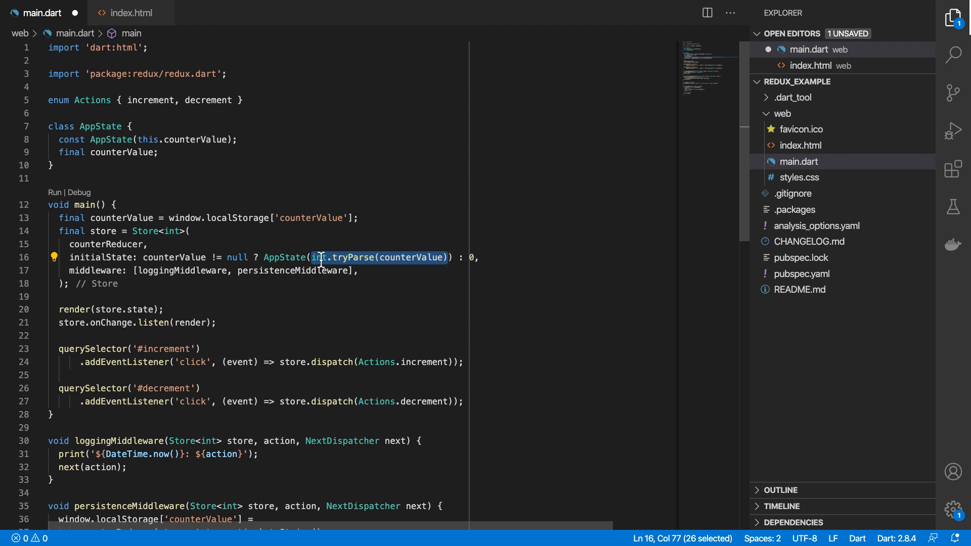
pyautogui.doubleClick(467, 257)
pyautogui.write('A')
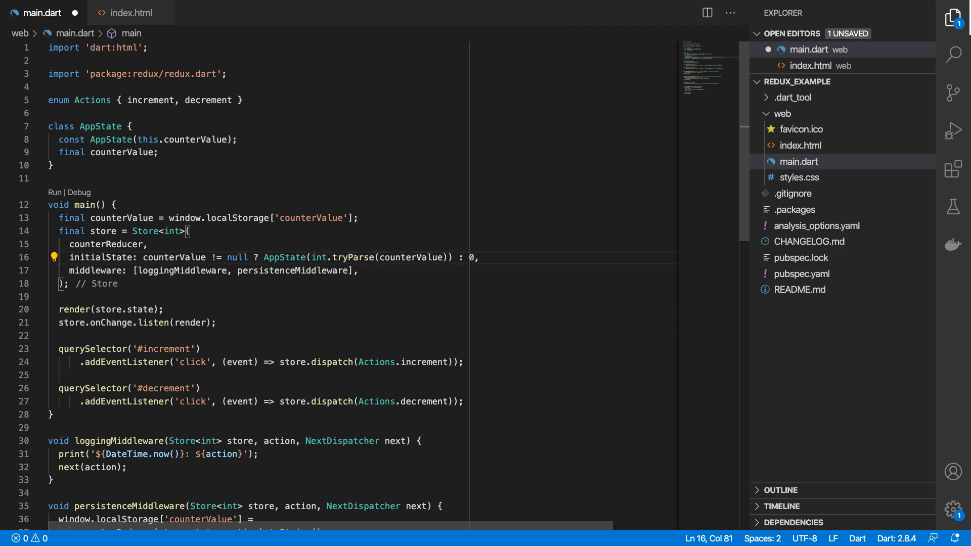
pyautogui.write('ppState(0)')
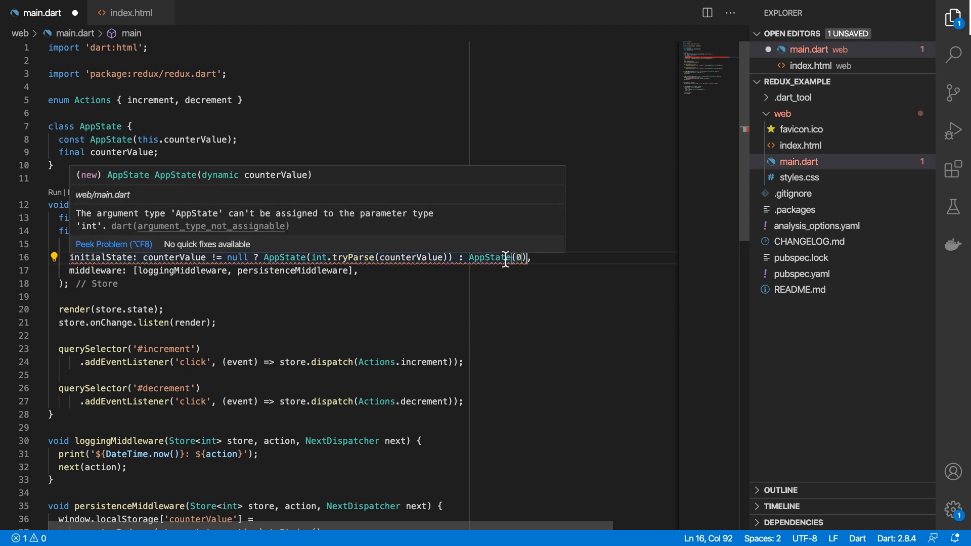
pyautogui.doubleClick(490, 258)
pyautogui.hotkey('ctrl', 'c')
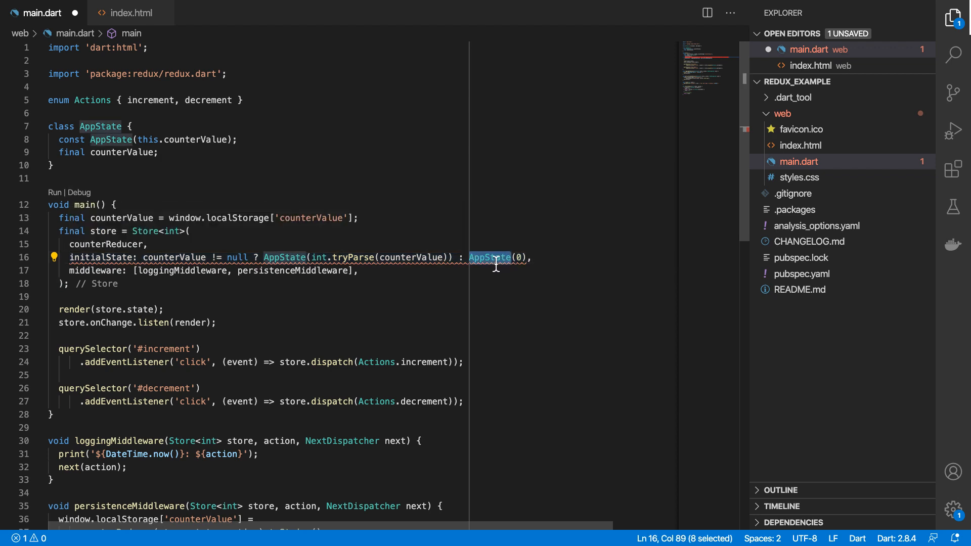
pyautogui.doubleClick(170, 231)
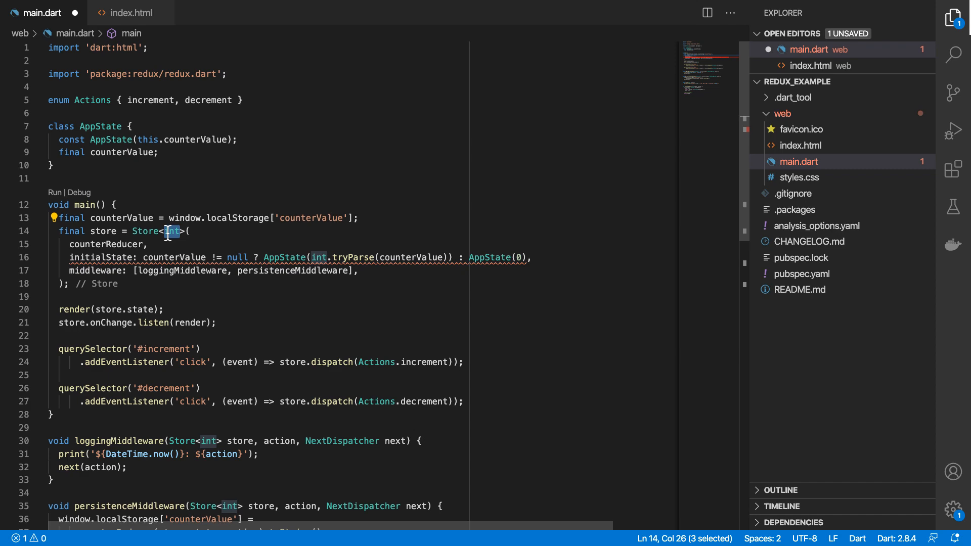
pyautogui.hotkey('ctrl', 'v')
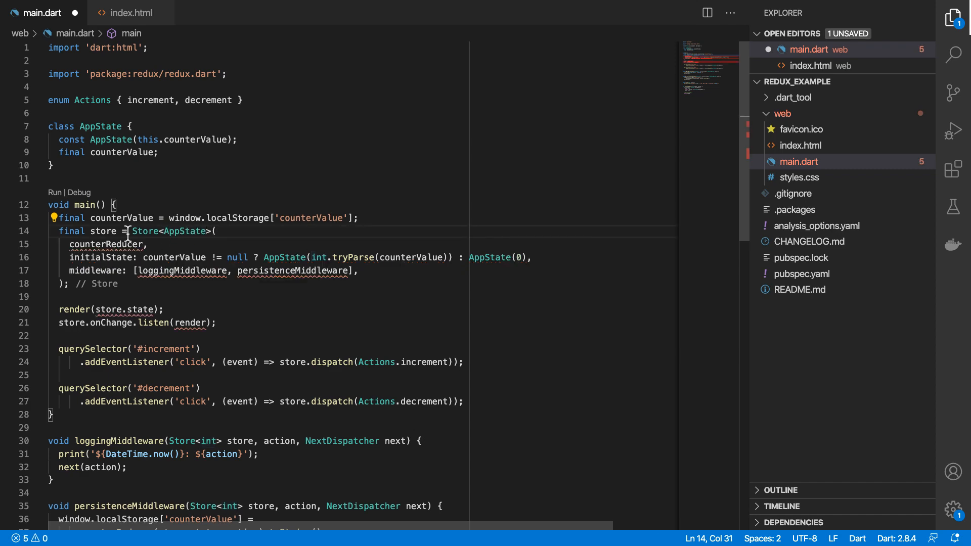
pyautogui.scroll(-1, 131, 267)
pyautogui.scroll(-6, 130, 267)
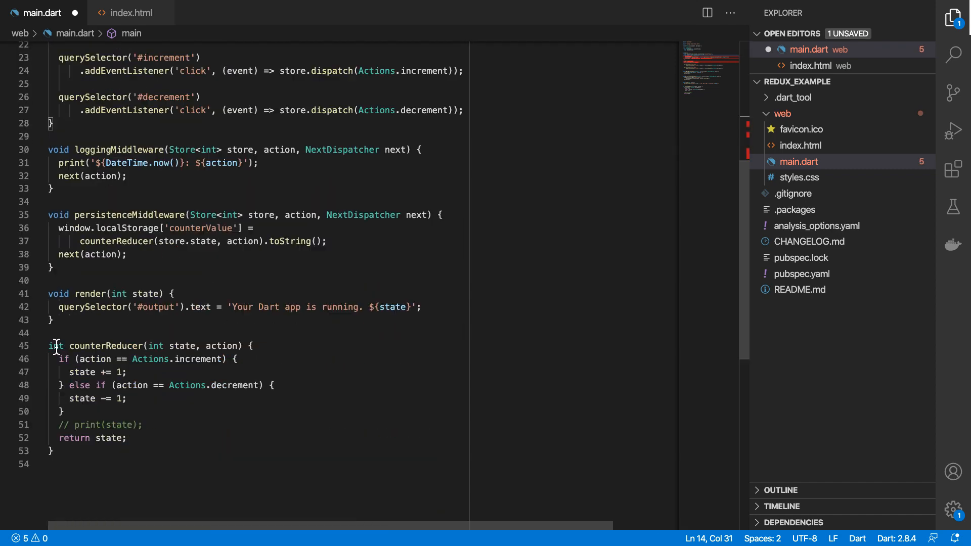
# Step: Change counterReducer's return type and state parameter type to AppState
pyautogui.doubleClick(56, 346)
pyautogui.hotkey('ctrl', 'v')
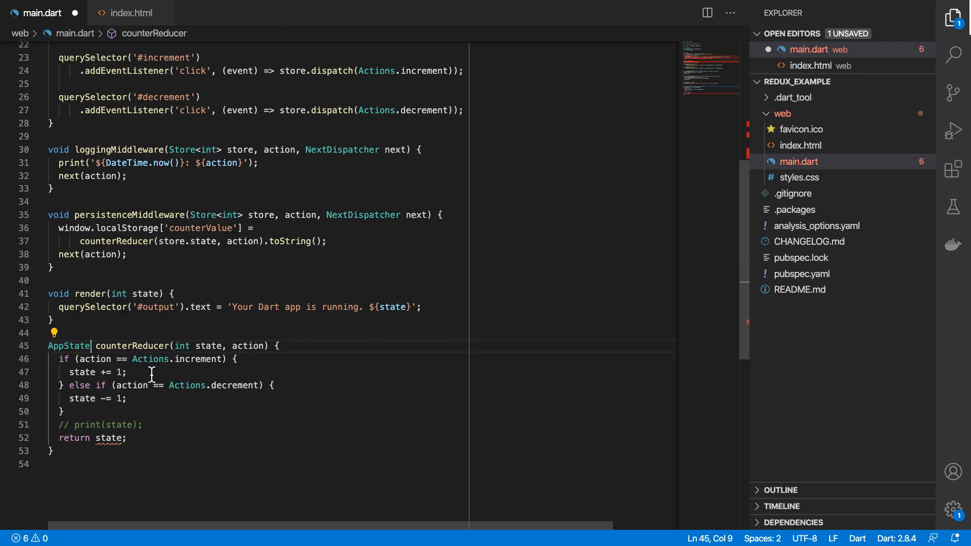
pyautogui.doubleClick(183, 346)
pyautogui.hotkey('ctrl', 'v')
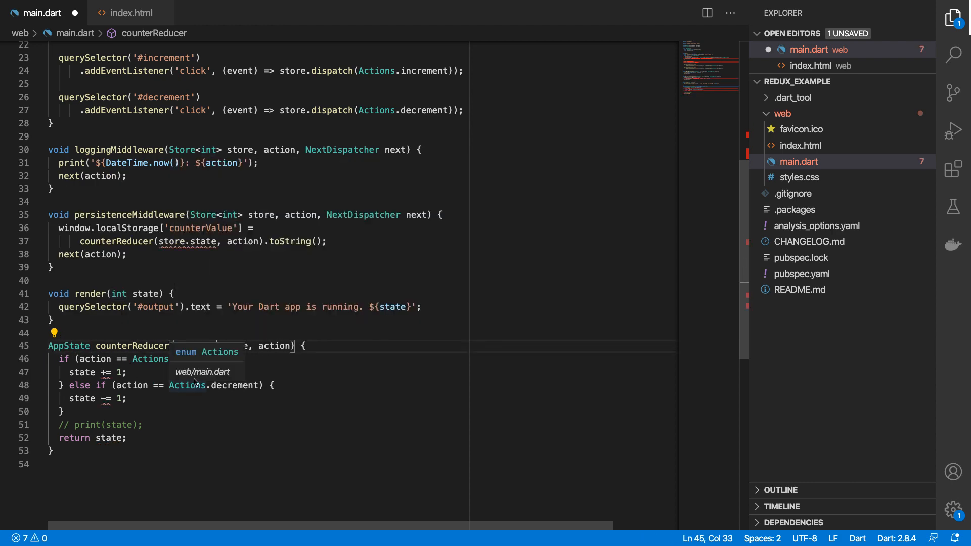
# Step: Return AppState(state.counterValue + 1) for increment and AppState(state.counterValue - 1) for decrement
pyautogui.click(69, 372)
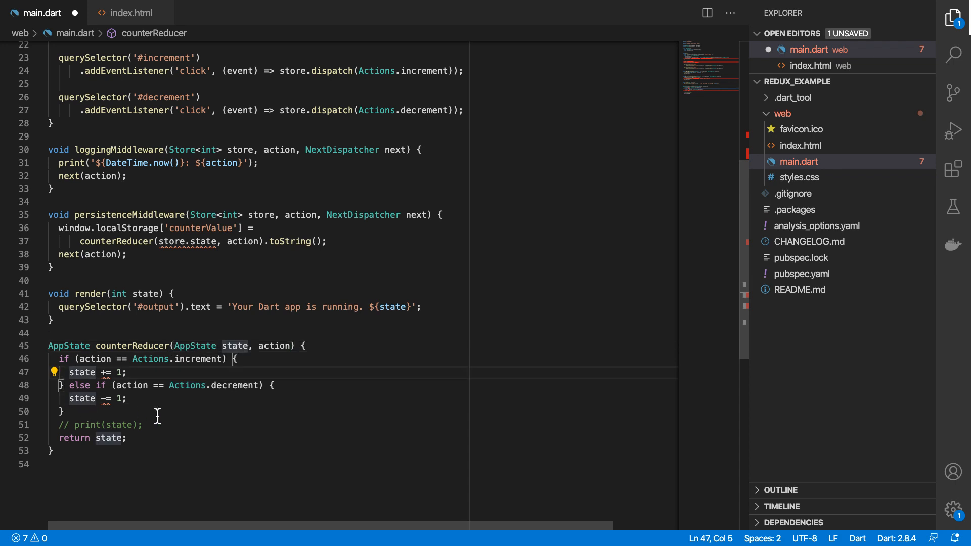
pyautogui.write('return AppState(')
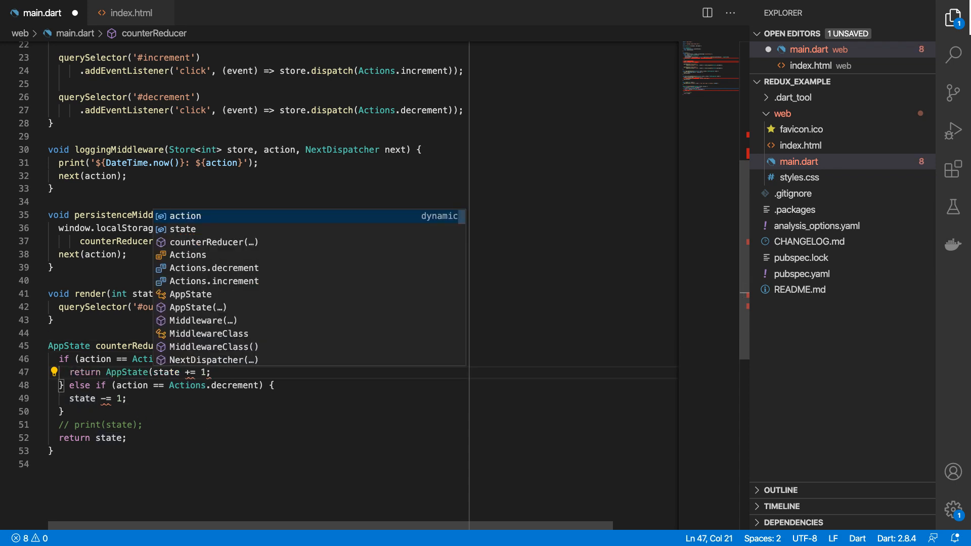
pyautogui.write('state.counterValue + 1)')
pyautogui.click(69, 398)
pyautogui.moveTo(69, 399); pyautogui.dragTo(122, 399)
pyautogui.press('Left')
pyautogui.write('re')
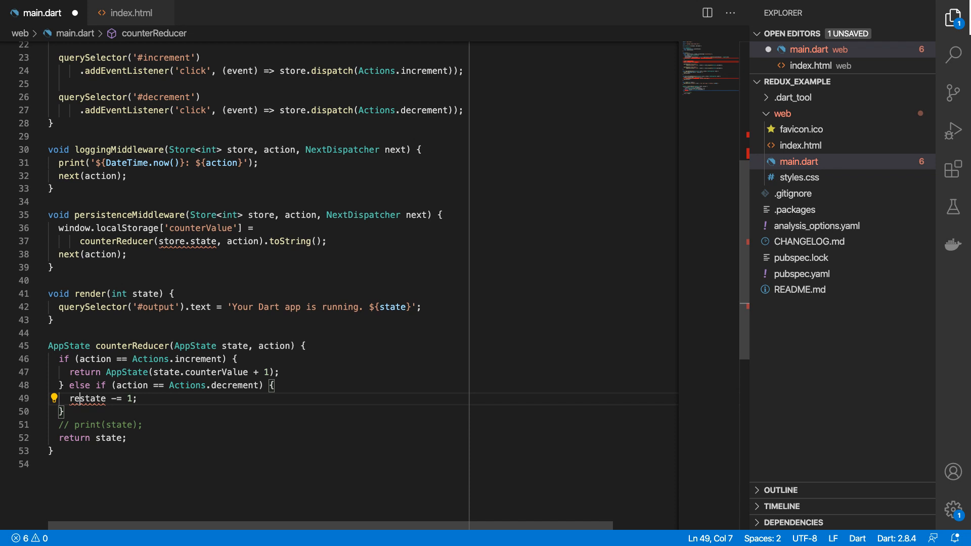
pyautogui.write('turn AppState(')
pyautogui.hotkey('ctrl', 'Right')
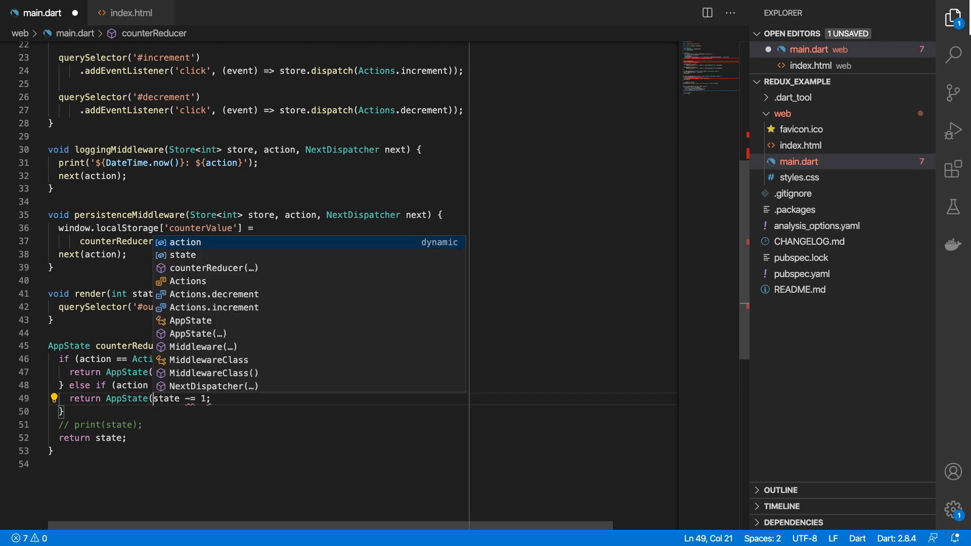
pyautogui.write('.cou')
pyautogui.press('Return')
pyautogui.press('Right')
pyautogui.press('Right')
pyautogui.press('Right')
pyautogui.press('BackSpace')
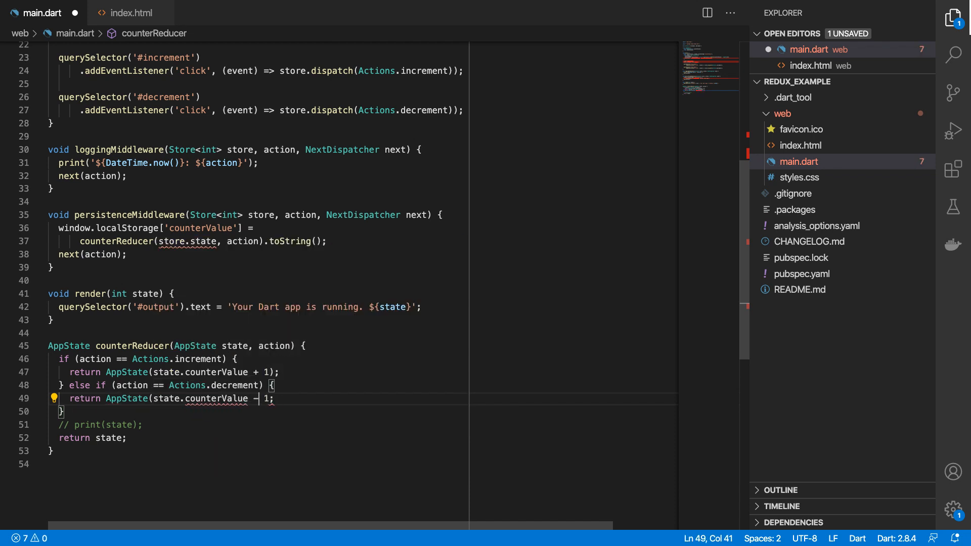
pyautogui.press('Right')
pyautogui.press('Right')
pyautogui.write(')')
# Step: Save, then retype both middlewares' store parameters as Store<AppState>
pyautogui.hotkey('ctrl', 's')
pyautogui.doubleClick(230, 242)
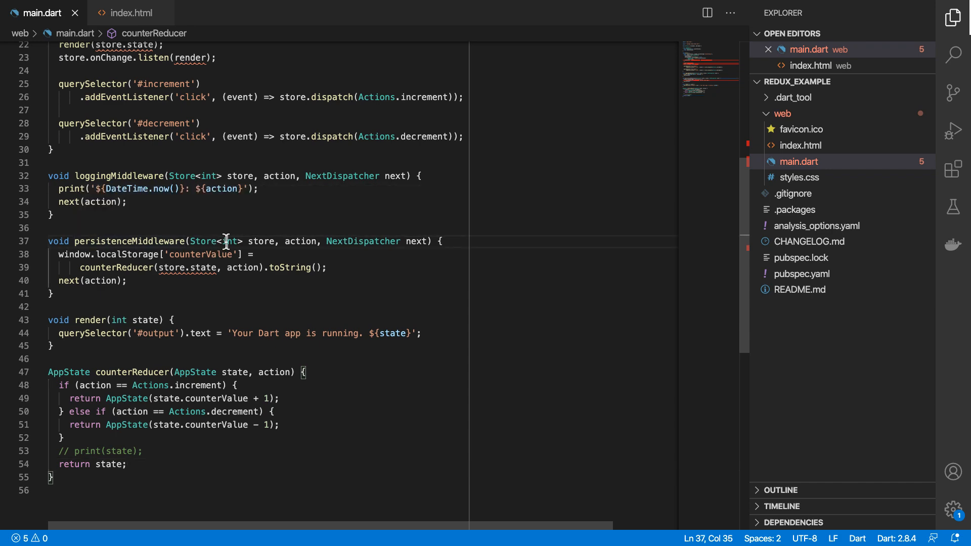
pyautogui.write('AppState')
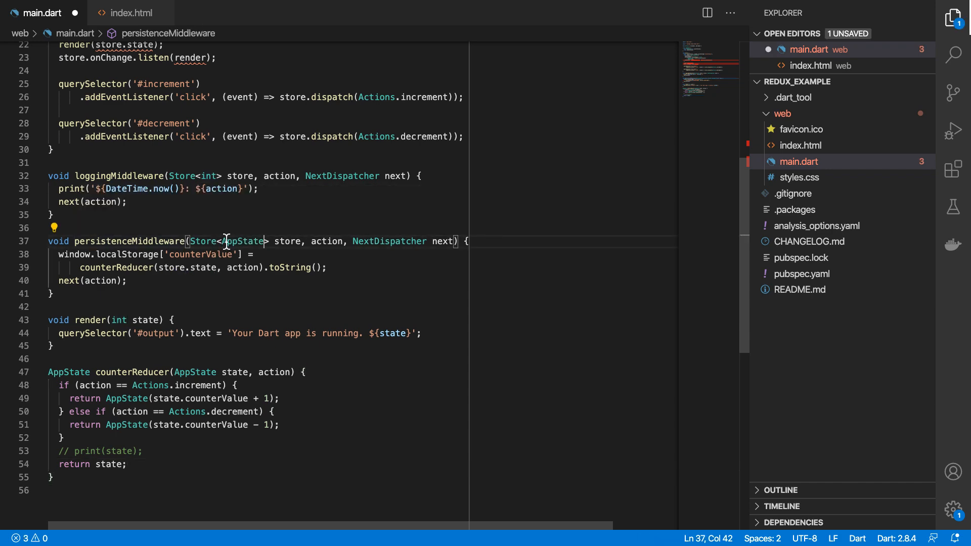
pyautogui.doubleClick(209, 176)
pyautogui.write('AppState')
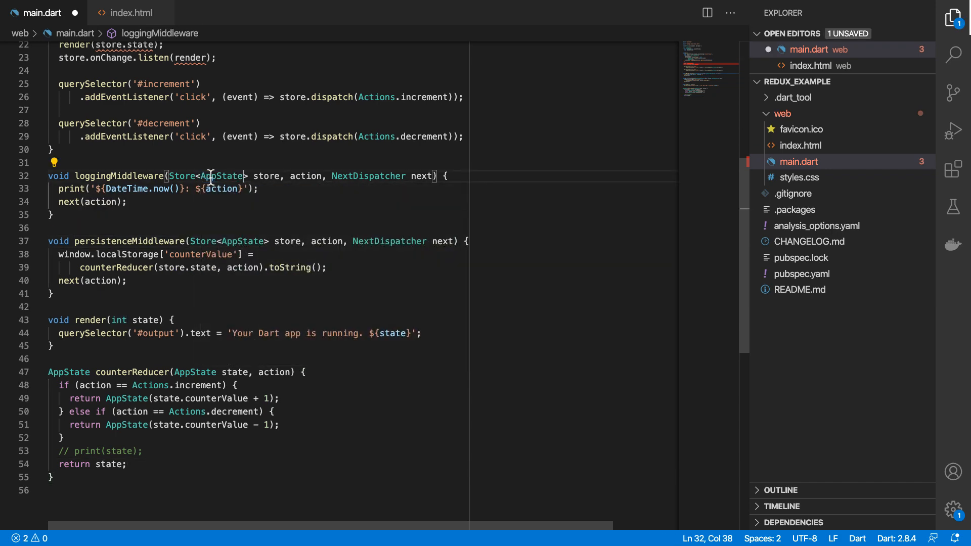
pyautogui.scroll(3, 162, 223)
pyautogui.scroll(-2, 163, 219)
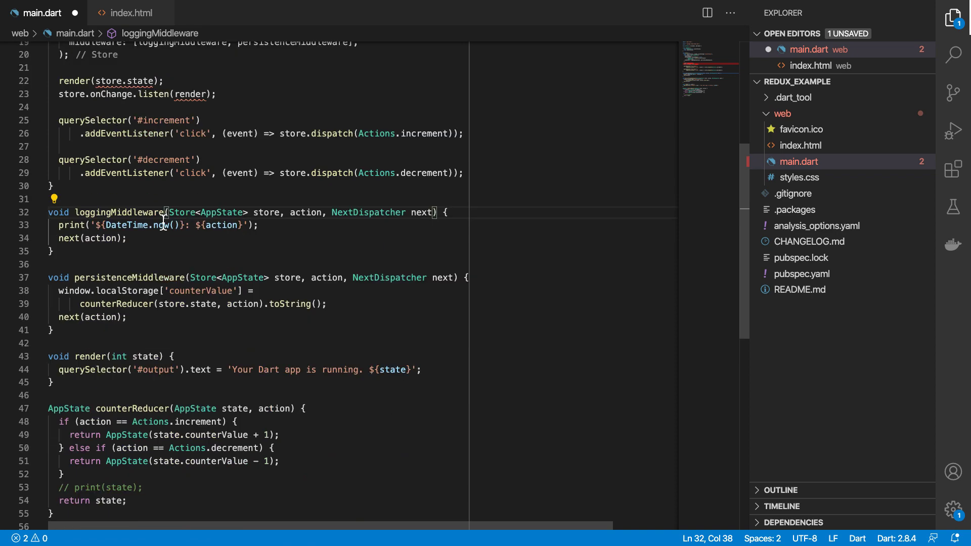
# Step: Make render take AppState and print state.counterValue in the message, then save
pyautogui.doubleClick(119, 355)
pyautogui.write('AppState')
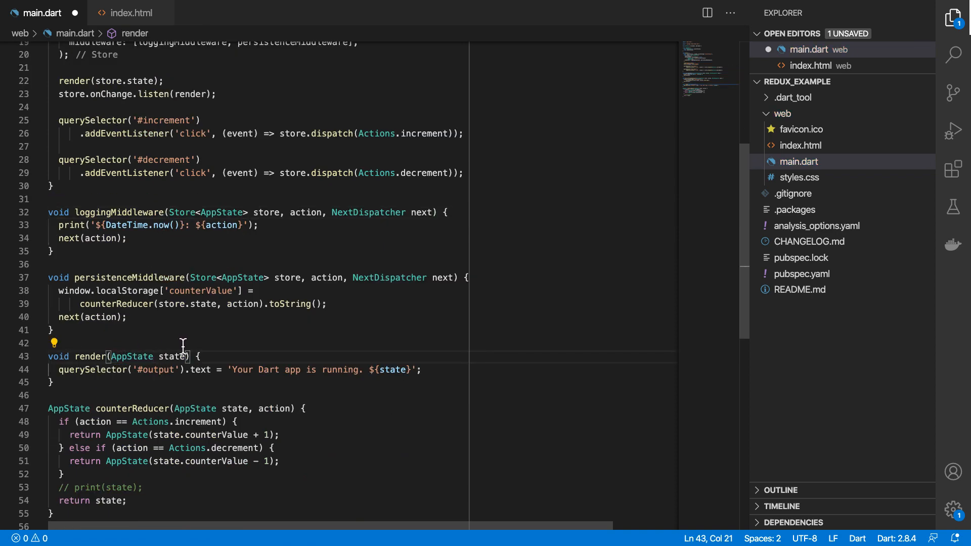
pyautogui.click(408, 371)
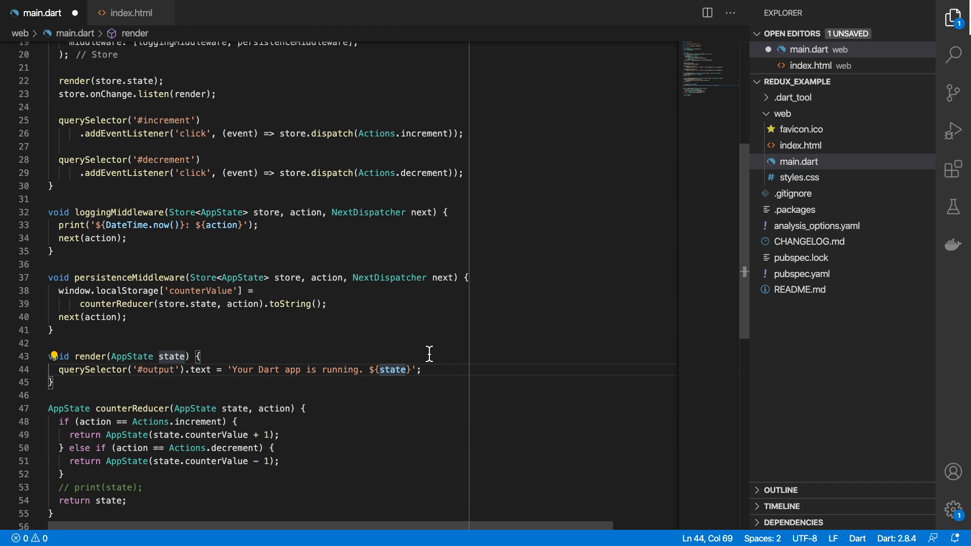
pyautogui.write('.')
pyautogui.press('Return')
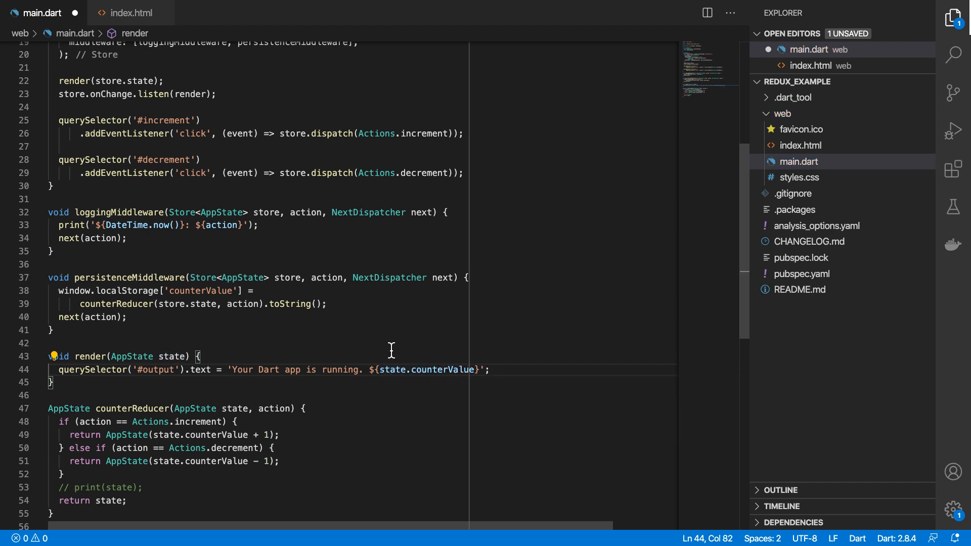
pyautogui.hotkey('ctrl', 's')
pyautogui.scroll(5, 390, 347)
pyautogui.scroll(2, 200, 320)
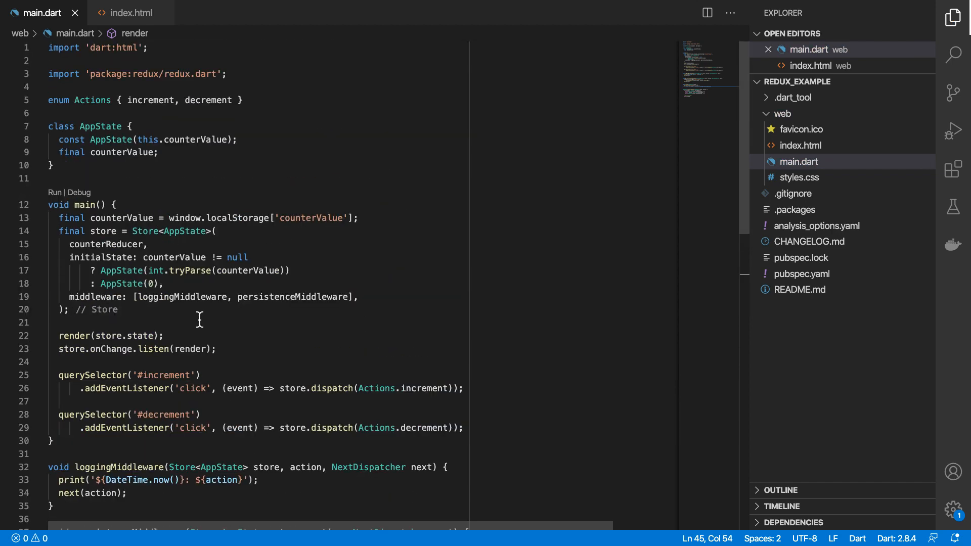
pyautogui.scroll(-3, 200, 319)
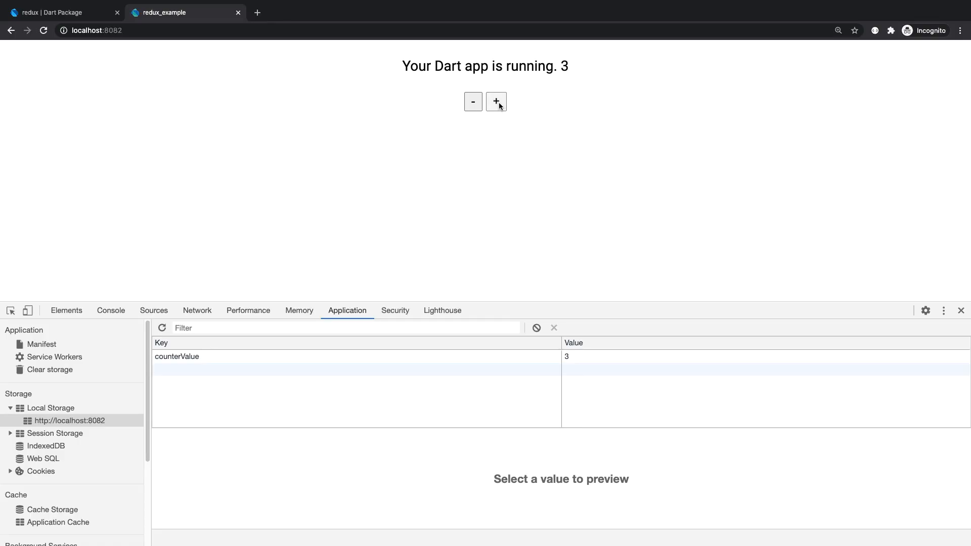
# Step: Increment the counter in Chrome, see storage hold Instance of 'AppState', and return to the editor
pyautogui.click(498, 102)
pyautogui.press('super+Tab')
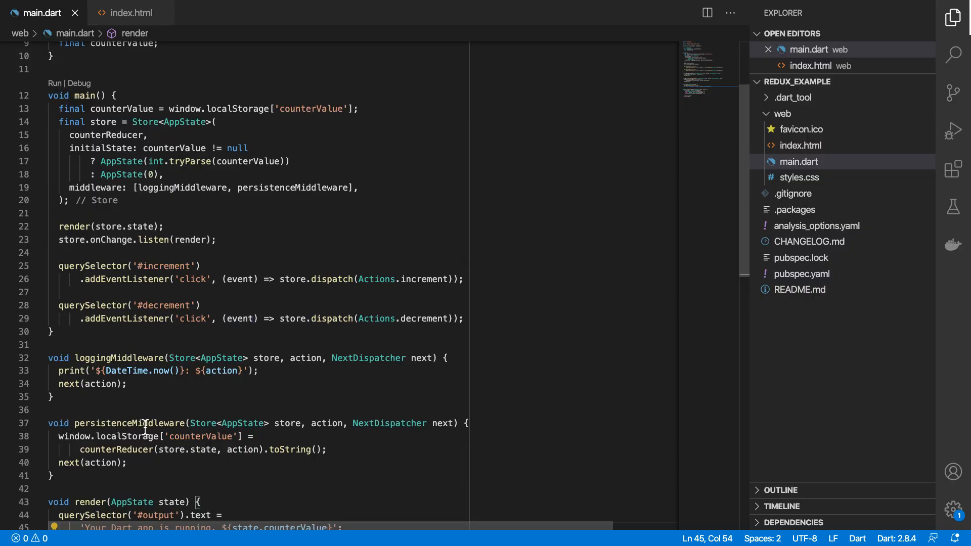
# Step: Persist counterReducer(...).counterValue?.toString() instead, save, and check the app in Chrome
pyautogui.click(271, 450)
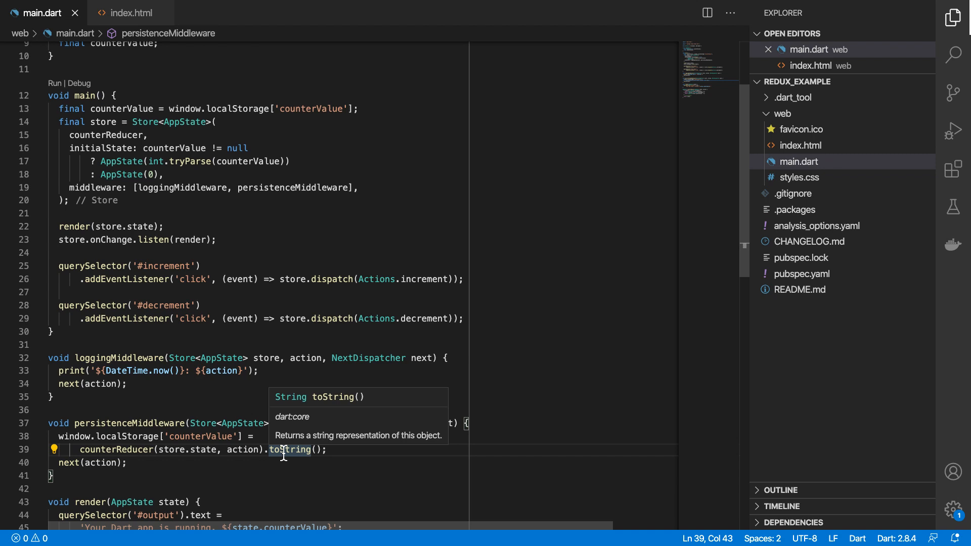
pyautogui.write('counterValue?.')
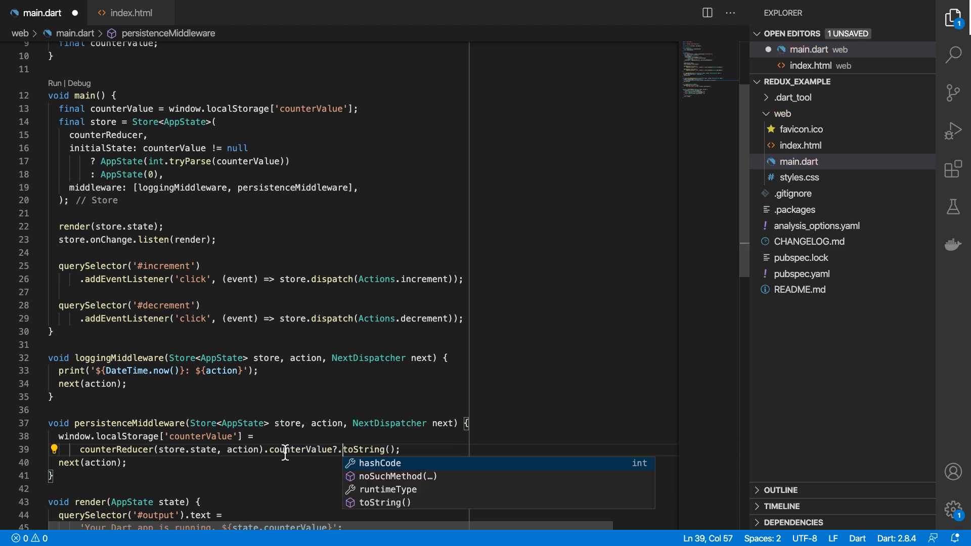
pyautogui.press('End')
pyautogui.hotkey('ctrl', 's')
pyautogui.press('super+Tab')
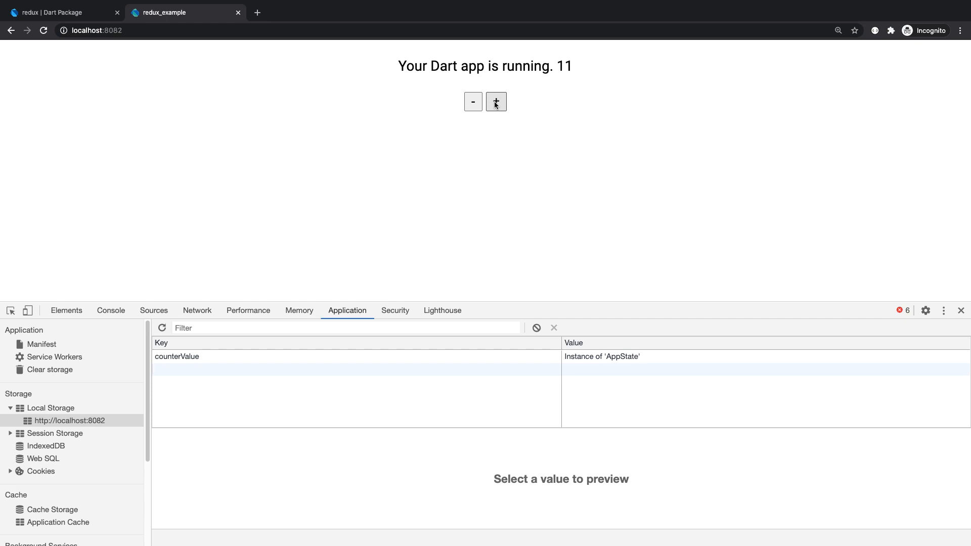
pyautogui.press('super+Tab')
# Step: Store counterReducer(store.state, action) in a final state variable above the storage assignment
pyautogui.moveTo(263, 340); pyautogui.dragTo(79, 339)
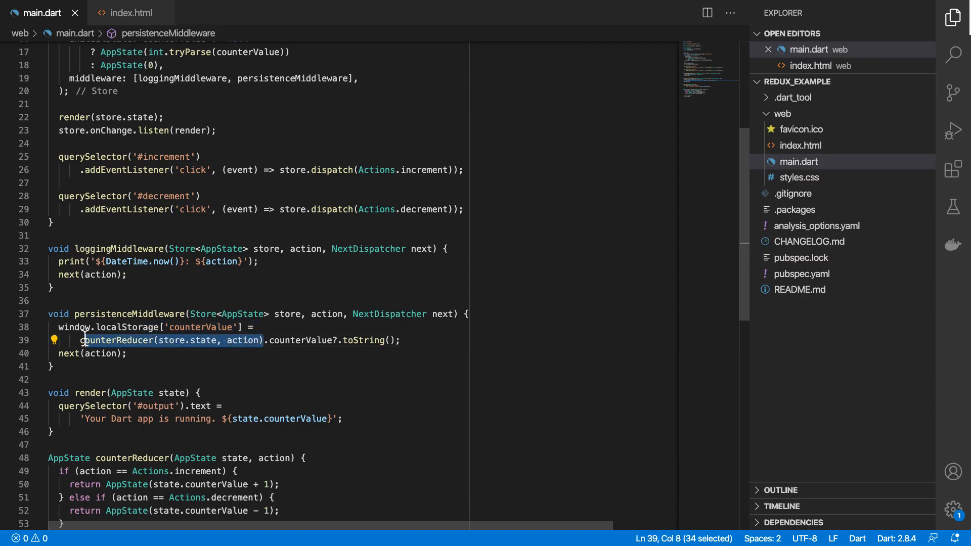
pyautogui.hotkey('ctrl', 'x')
pyautogui.press('Up')
pyautogui.hotkey('ctrl', 'shift', 'Return')
pyautogui.write('final s')
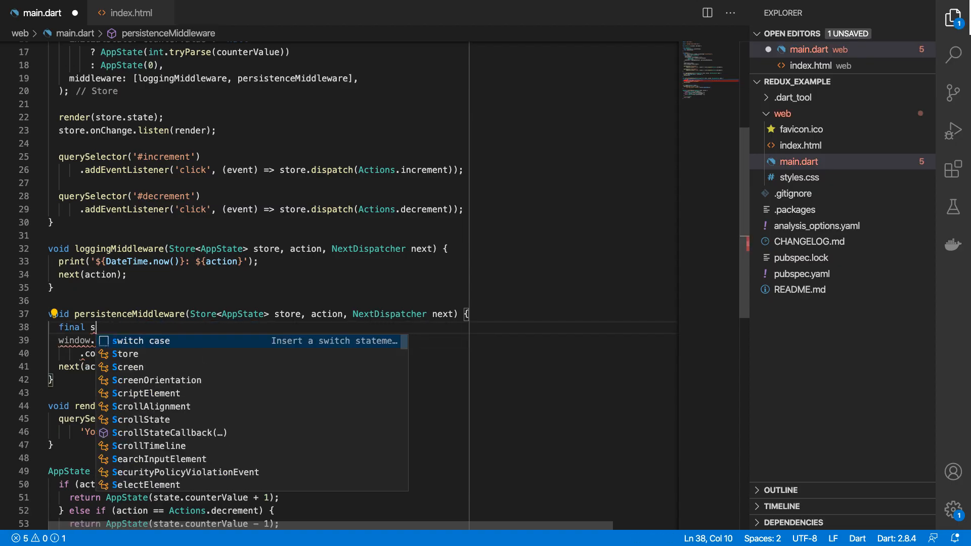
pyautogui.write('tate =')
pyautogui.hotkey('ctrl', 'v')
pyautogui.write(';')
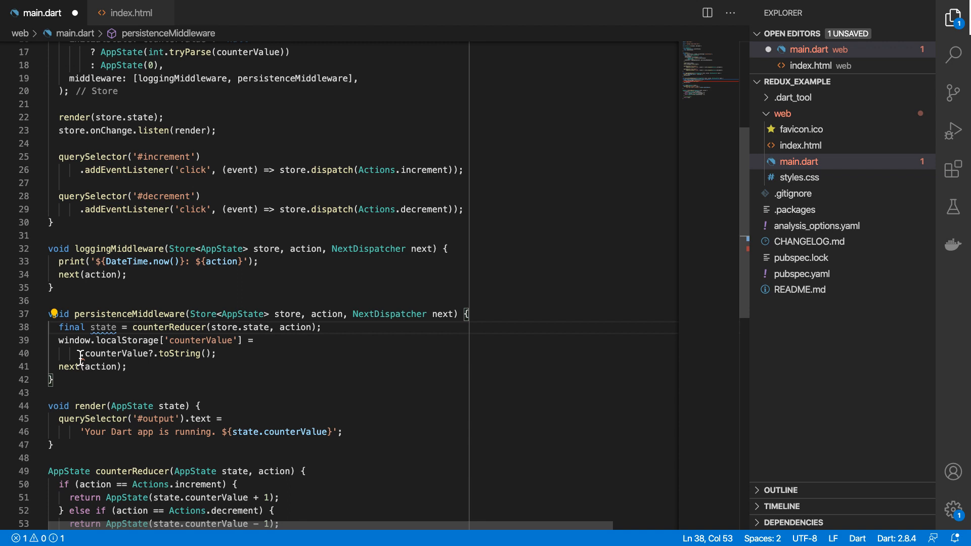
# Step: Save state.counterValue?.toString() to localStorage and save main.dart
pyautogui.moveTo(79, 353); pyautogui.dragTo(259, 340)
pyautogui.write('state.')
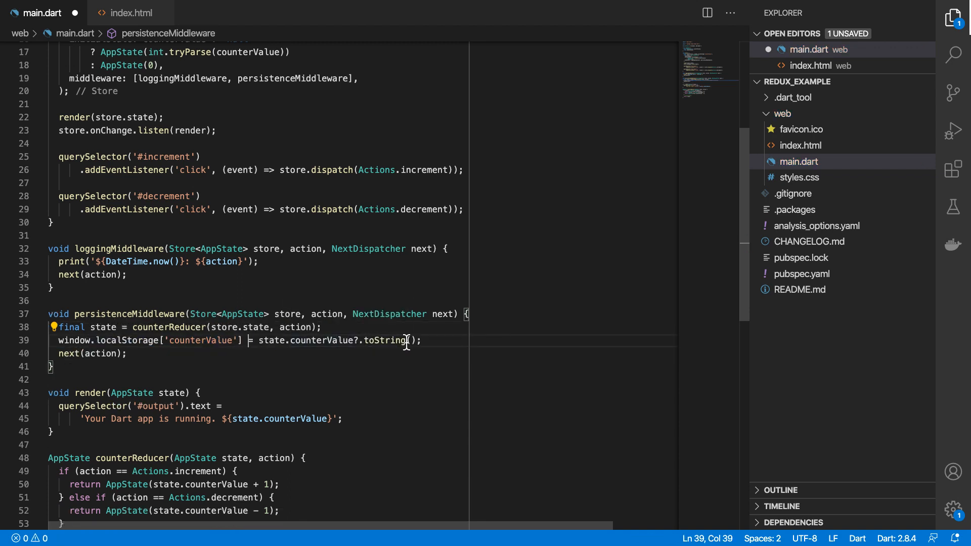
pyautogui.click(430, 341)
pyautogui.hotkey('ctrl', 's')
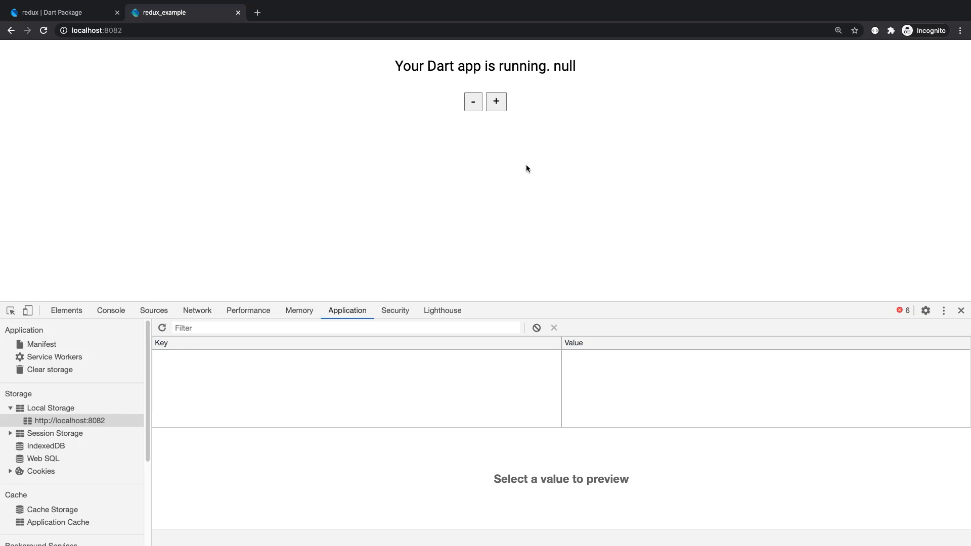
# Step: Reload the app and step the counter up and down to 6, with counterValue 6 in Local Storage
pyautogui.hotkey('ctrl', 'r')
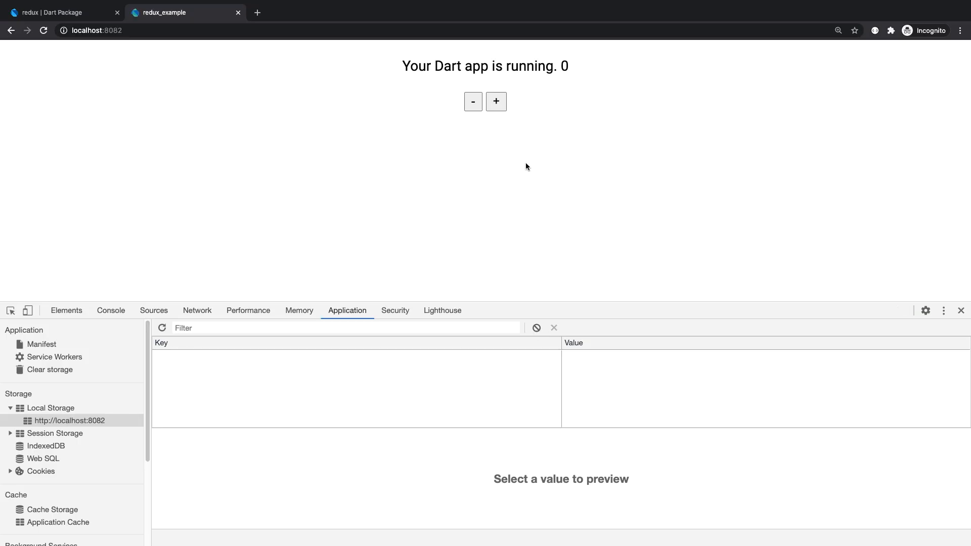
pyautogui.click(495, 106)
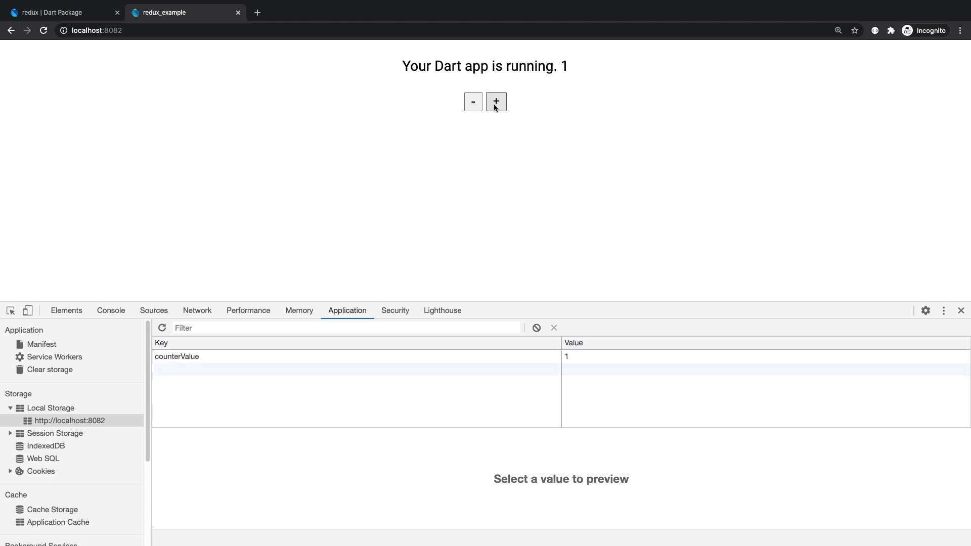
pyautogui.doubleClick(495, 107)
pyautogui.doubleClick(470, 104)
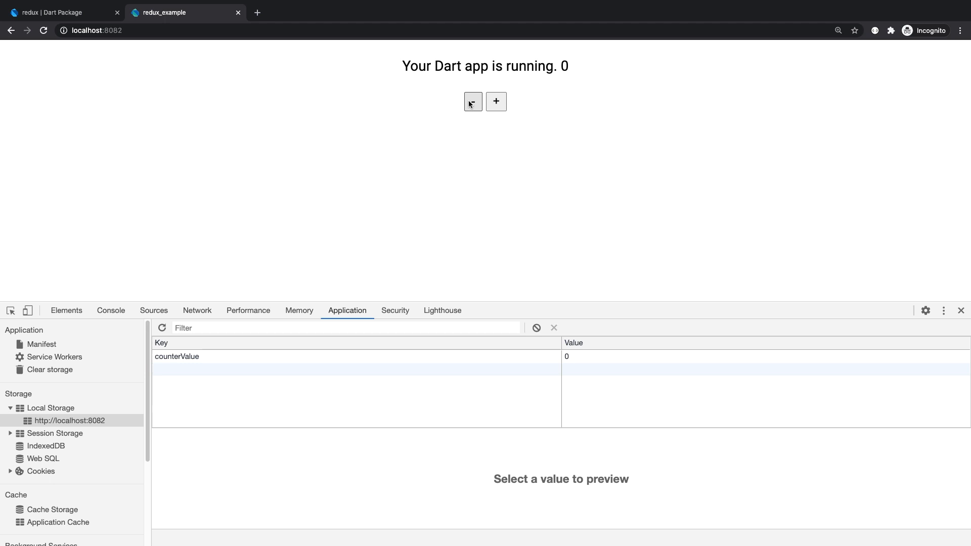
pyautogui.click(469, 104)
pyautogui.doubleClick(498, 102)
pyautogui.doubleClick(498, 102)
pyautogui.press('Tab')
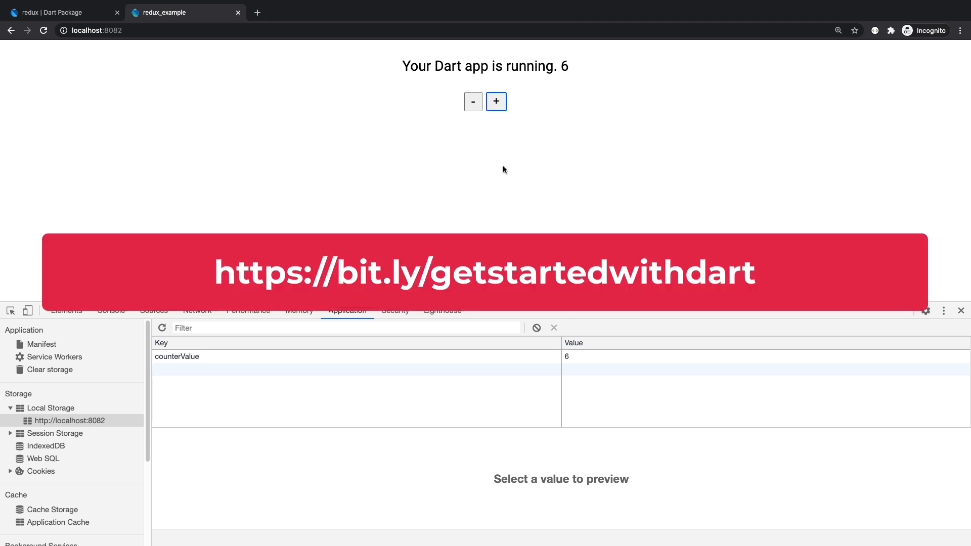